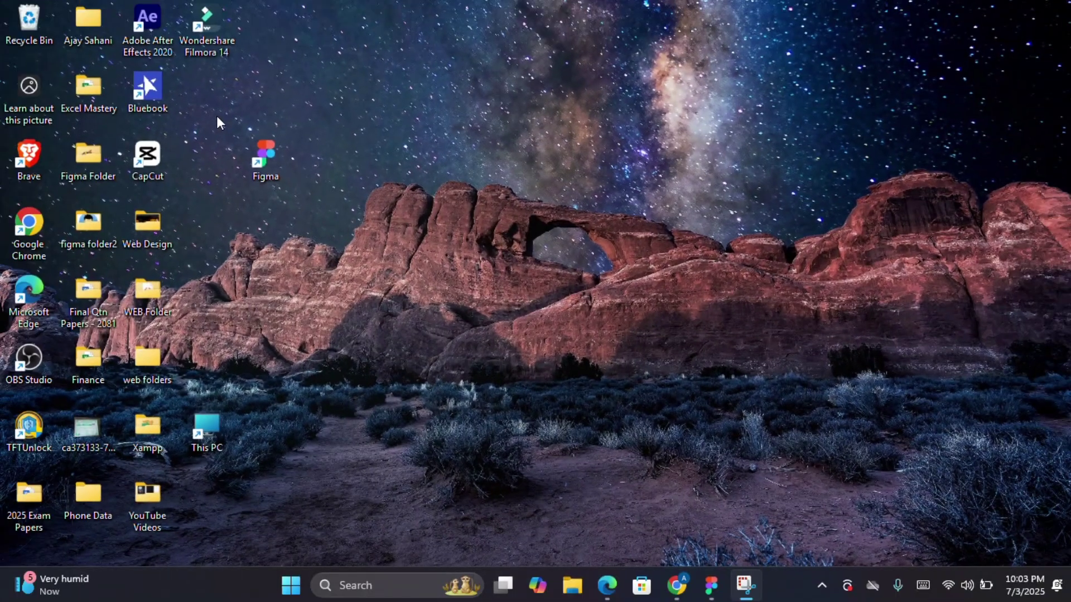
Switch to Figma and draw a frame of about 528 × 316 on Page 2
left_click_drag(277, 142, 351, 159)
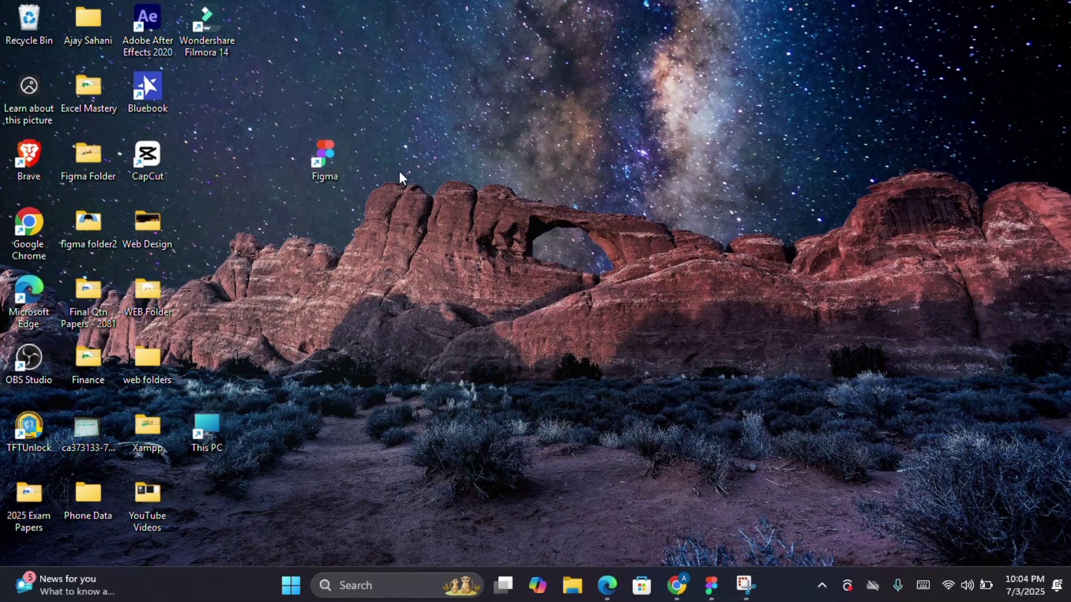
left_click(711, 585)
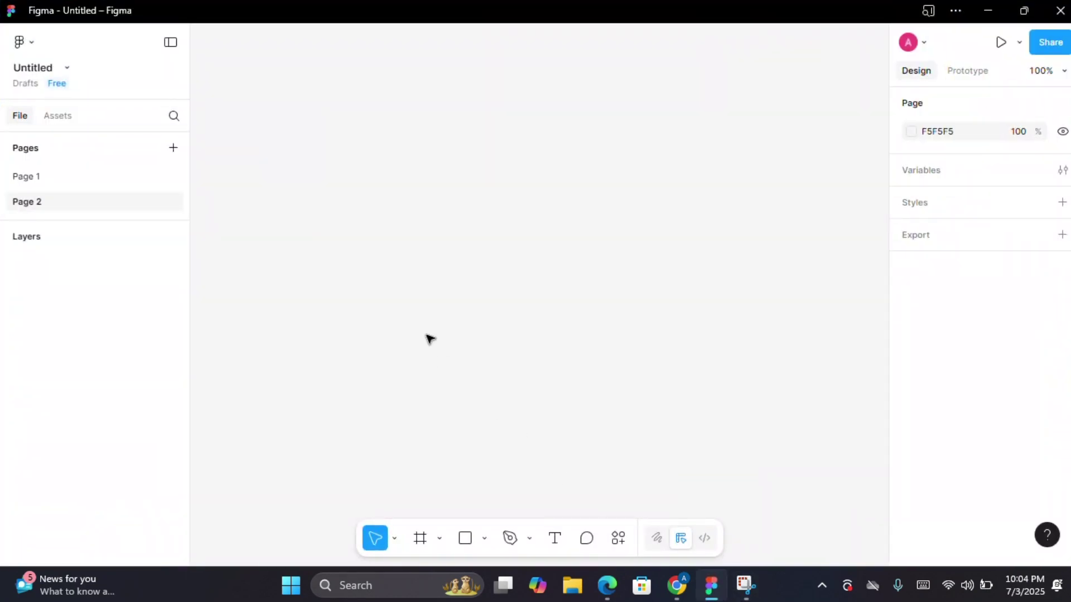
left_click(441, 539)
left_click(445, 459)
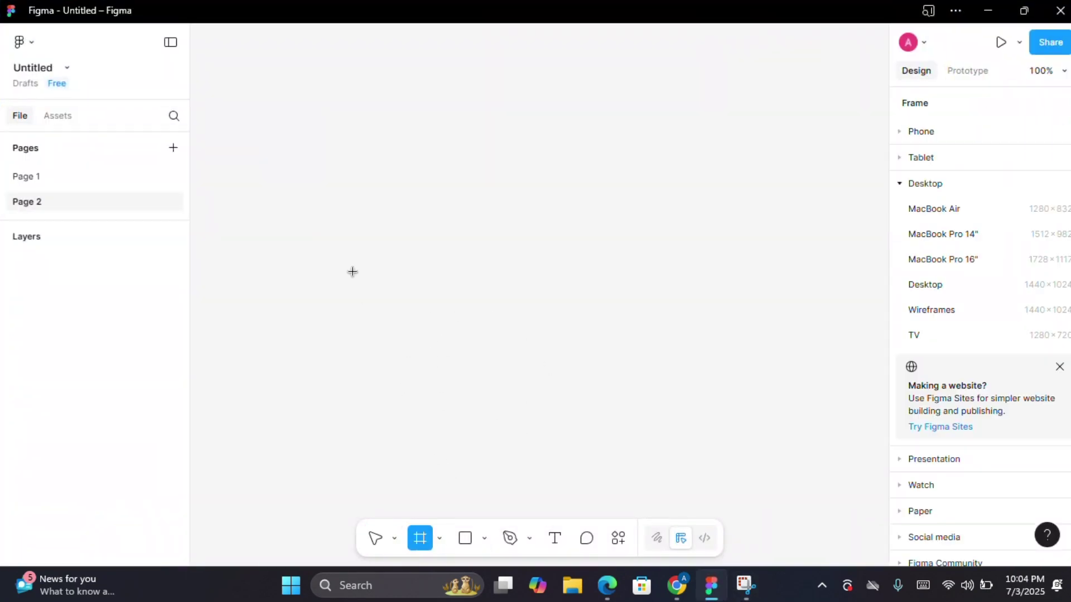
left_click_drag(312, 178, 730, 429)
Resize the new frame to a width of 1440 and a height of 901
left_click(942, 379)
type("1")
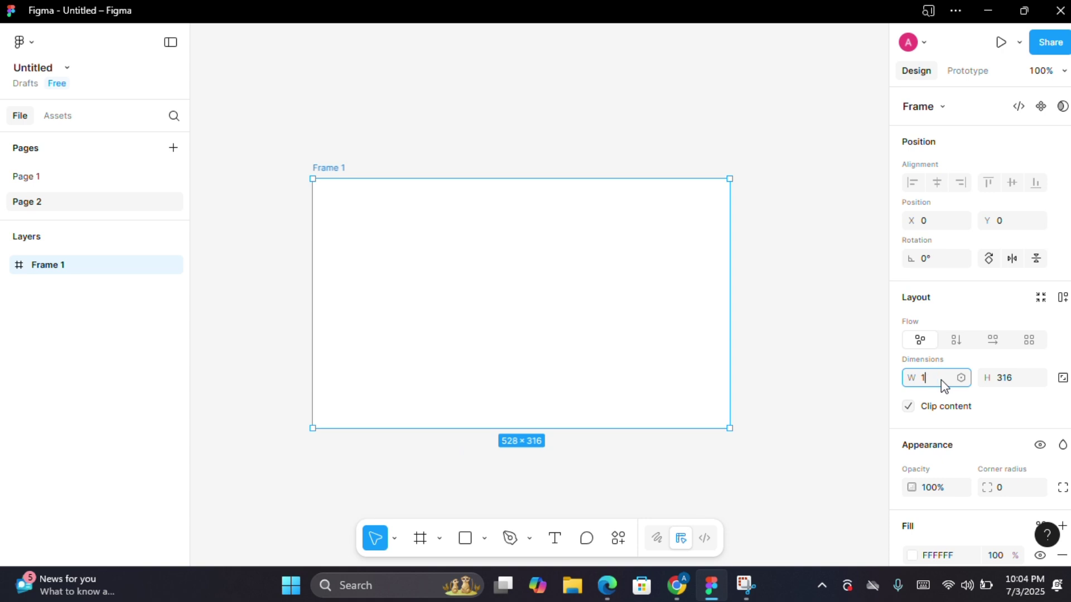
type("440")
left_click(1015, 374)
type("90")
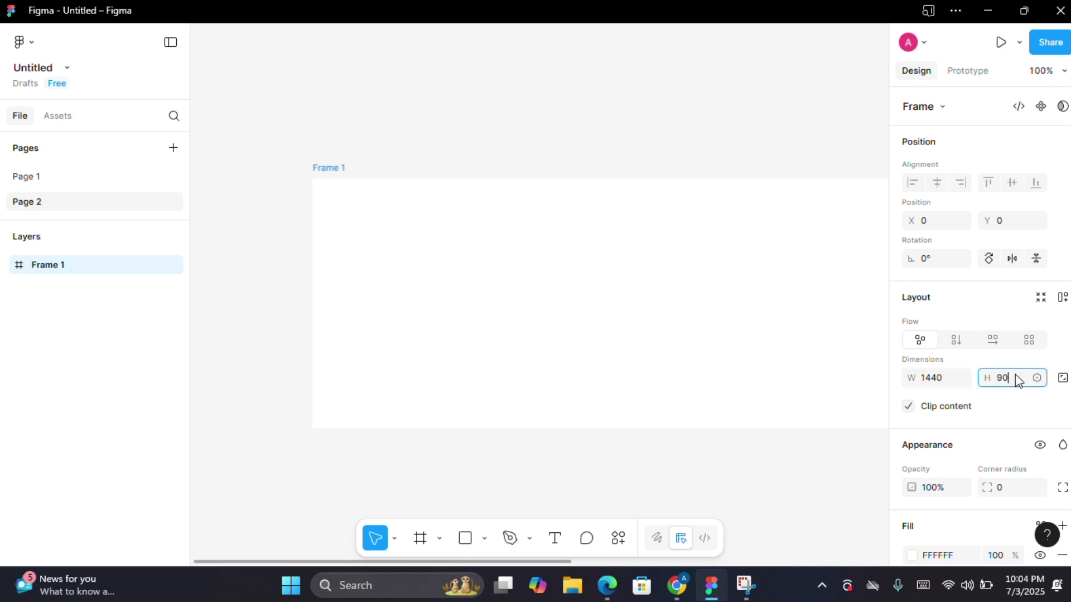
type("1")
key("Return")
scroll(244, 209, "down", 5)
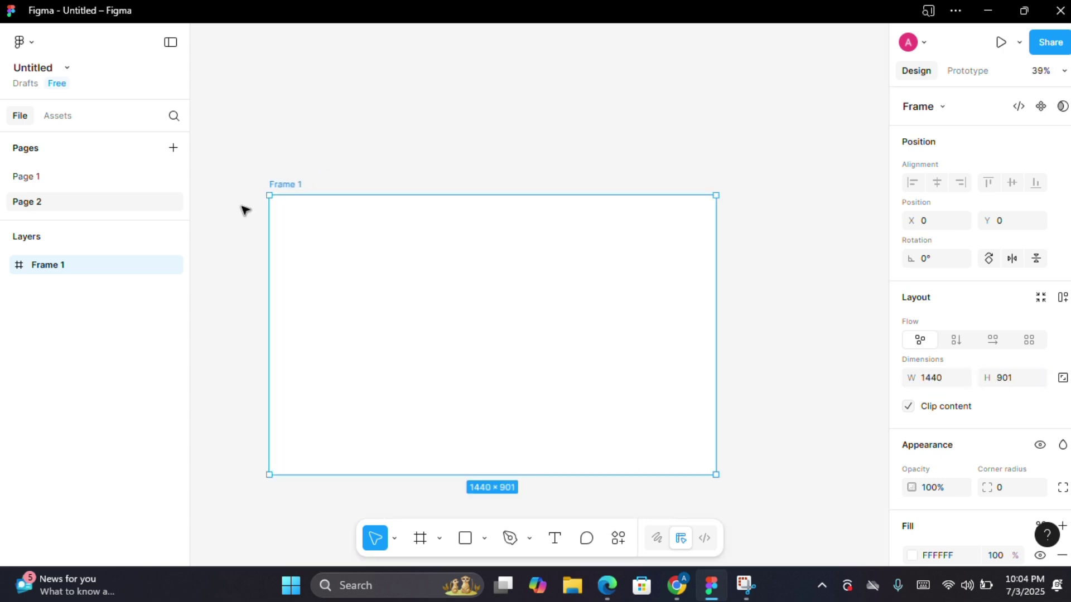
scroll(244, 209, "down", 2)
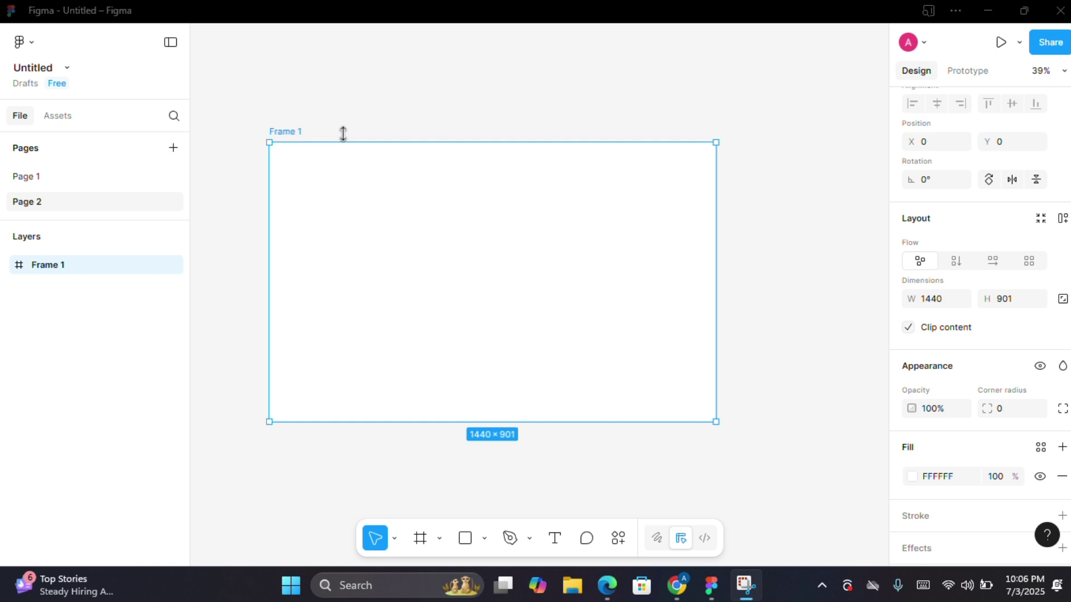
Rename the frame as "Responsive Landing Page"
double_click(293, 131)
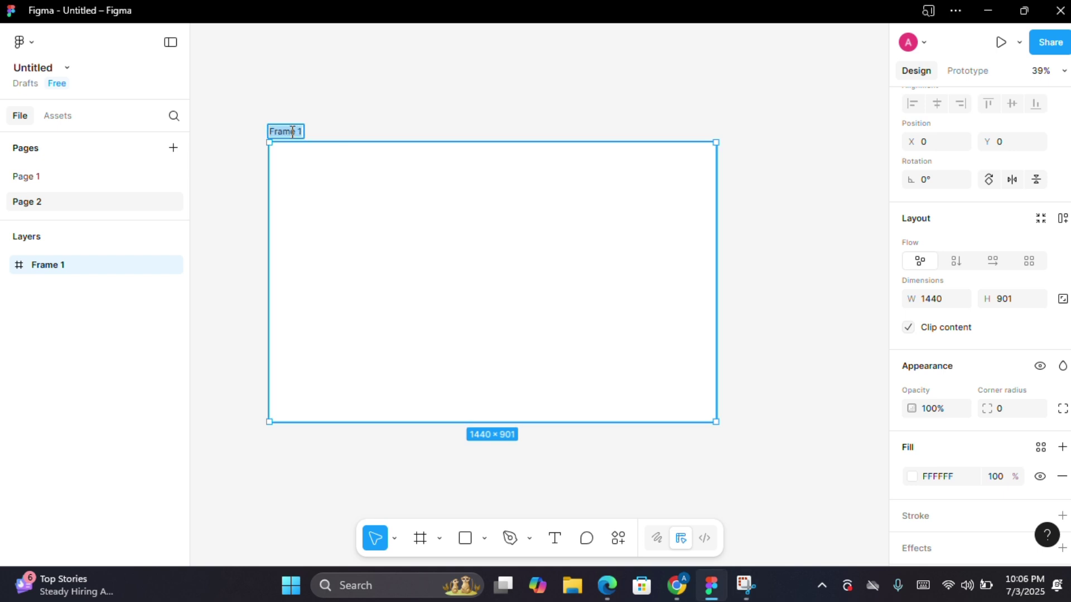
key("BackSpace")
type("Respon")
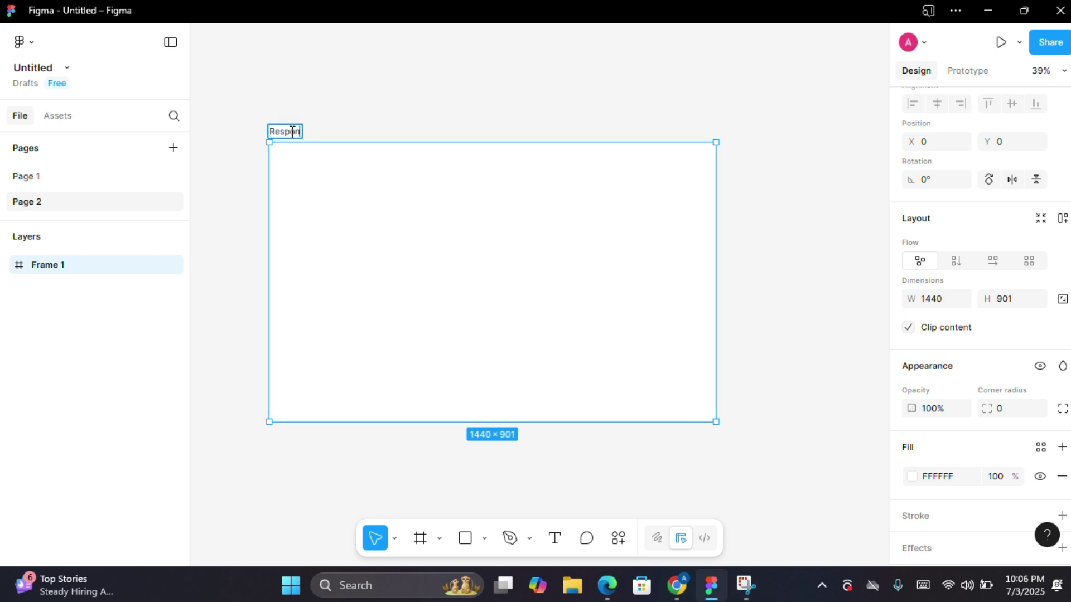
type("sive Landing Page")
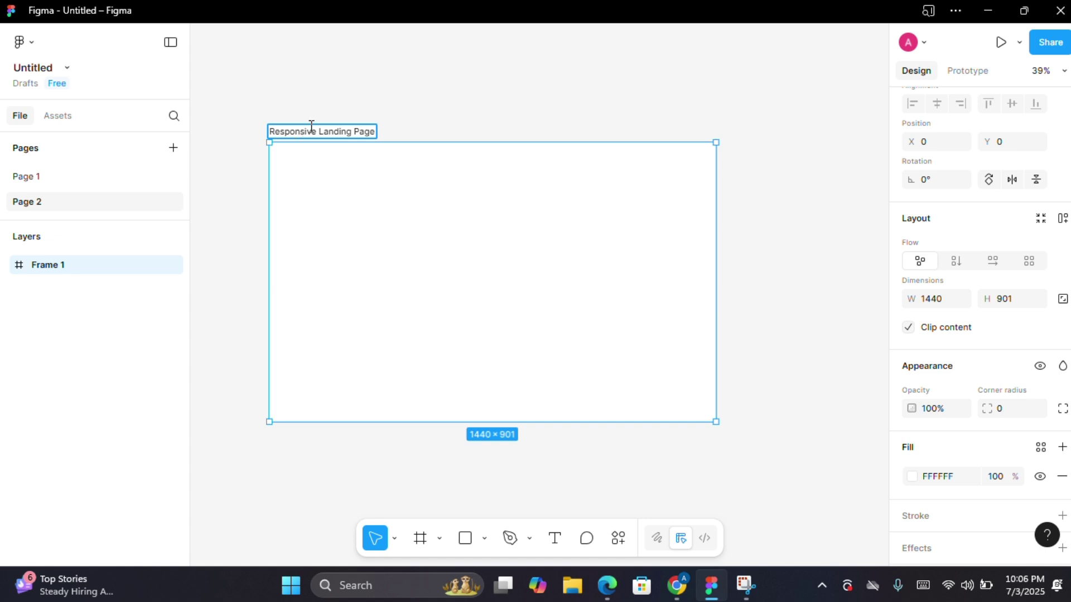
left_click(497, 170)
Change the fill colour of the Responsive Landing Page frame to a dark purple
left_click(452, 241)
scroll(955, 471, "down", 3)
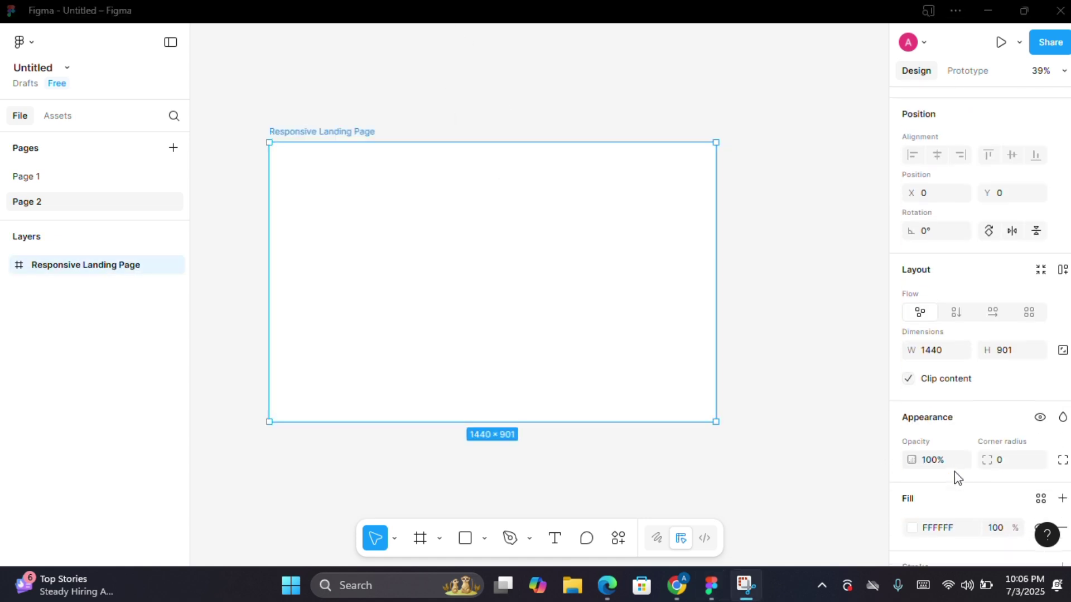
left_click(945, 402)
key("BackSpace")
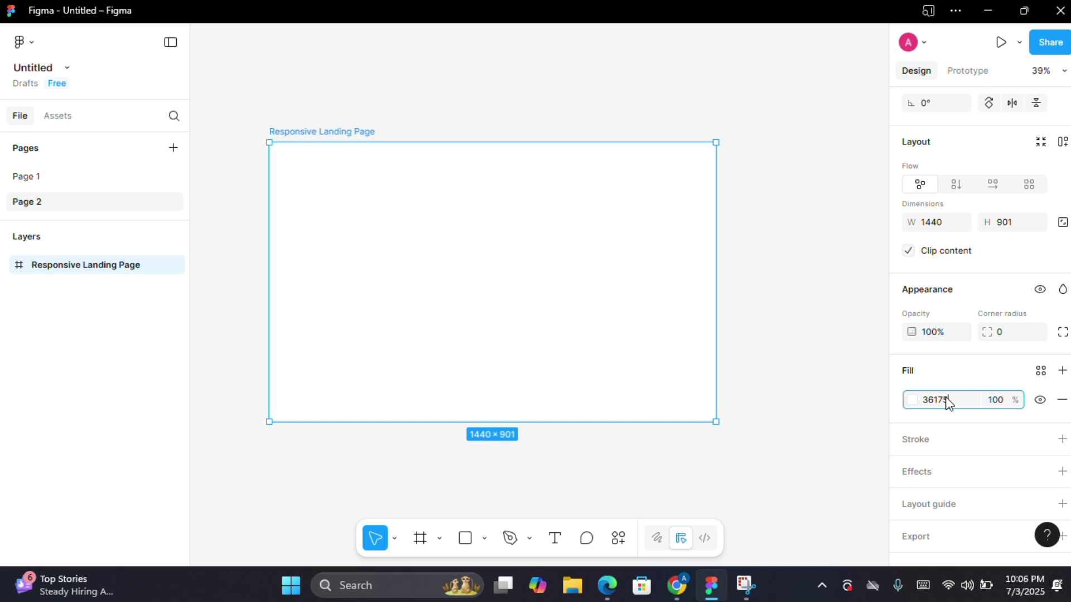
left_click(790, 400)
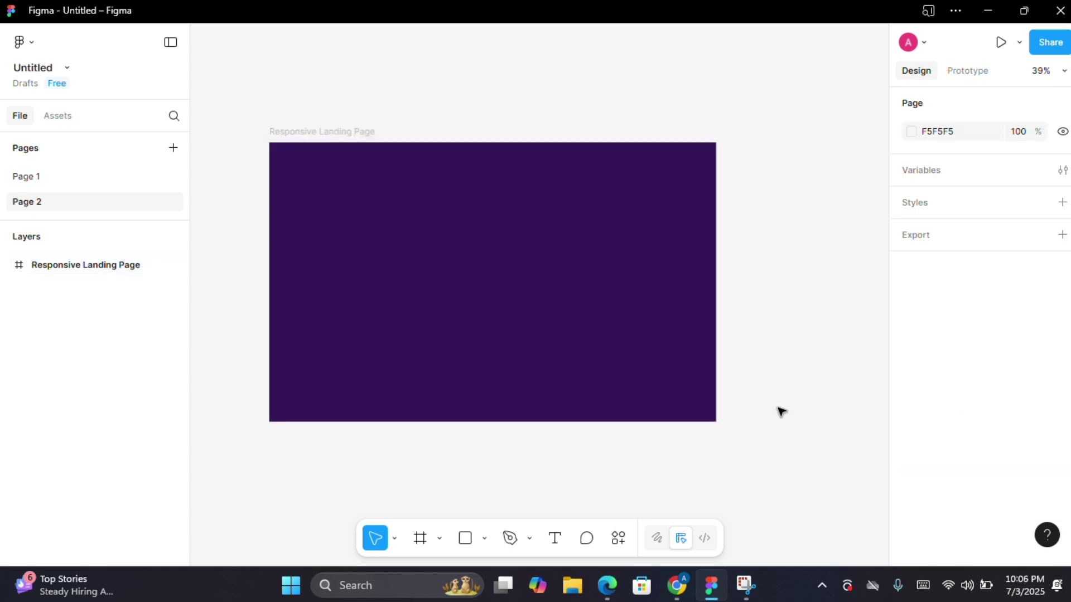
scroll(583, 229, "up", 1)
scroll(583, 230, "down", 1)
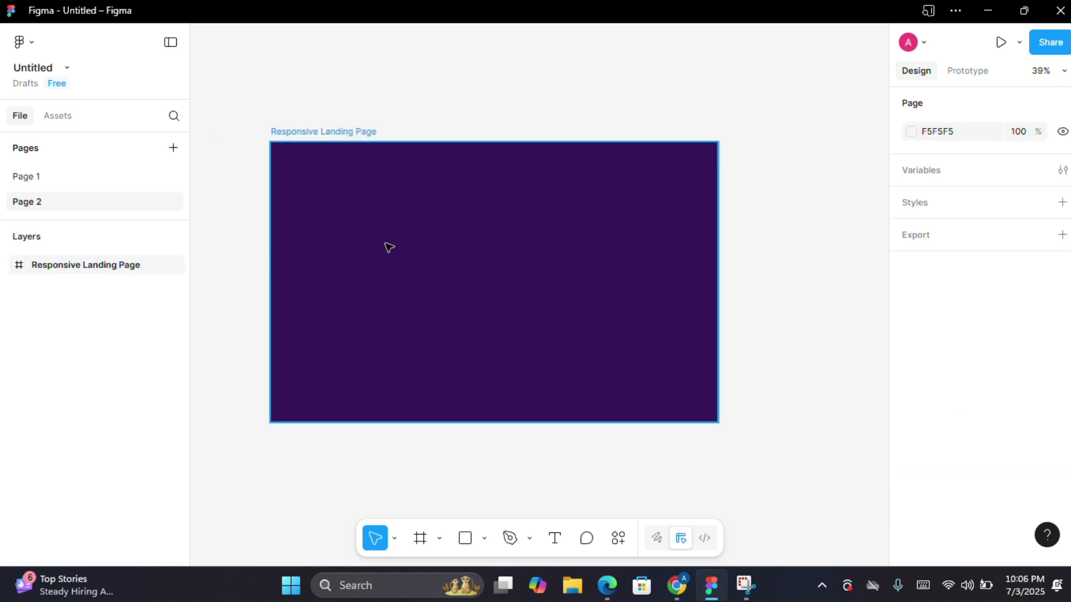
Add a text object reading "search" inside the landing page frame
scroll(387, 246, "up", 1)
left_click(558, 548)
left_click(372, 240)
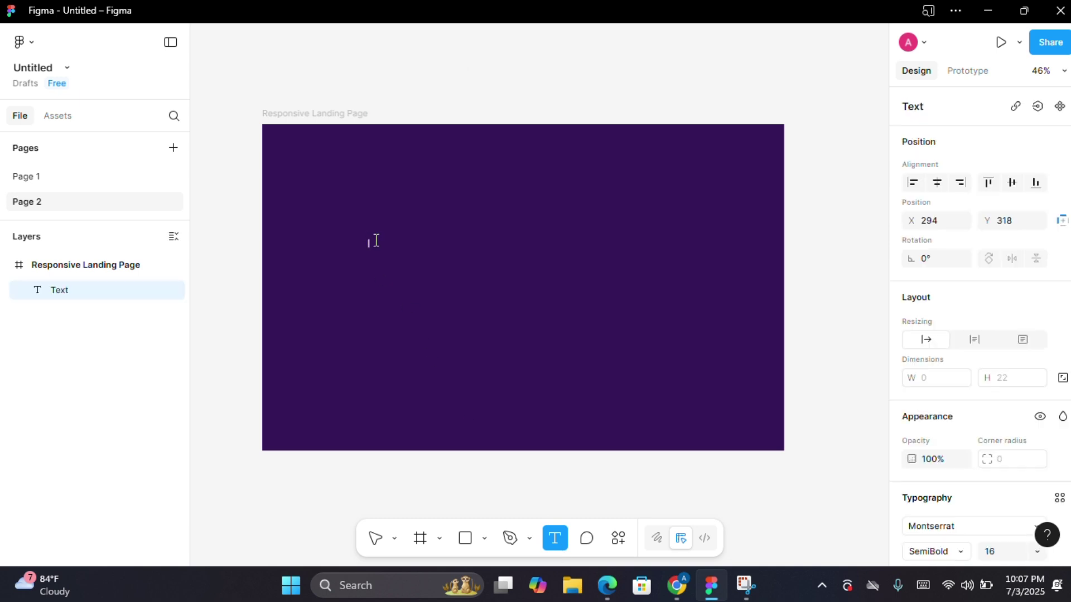
key("Escape")
type("search")
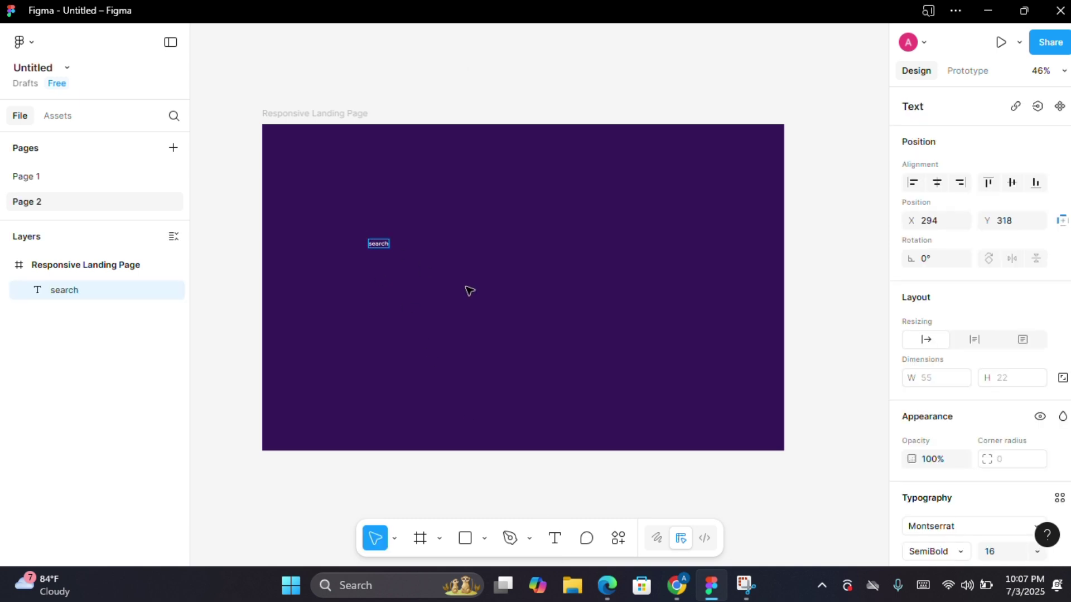
key("Escape")
left_click(430, 301)
Move the "search" text near the frame's upper-left corner, at X 120, Y 44
scroll(394, 265, "up", 2)
left_click(374, 238)
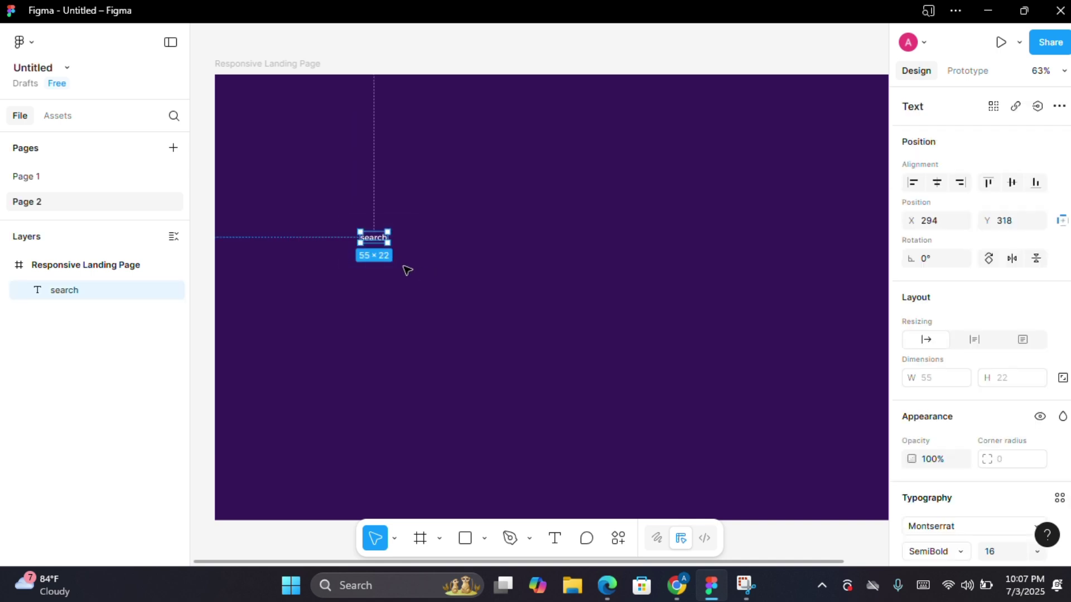
left_click_drag(378, 237, 291, 106)
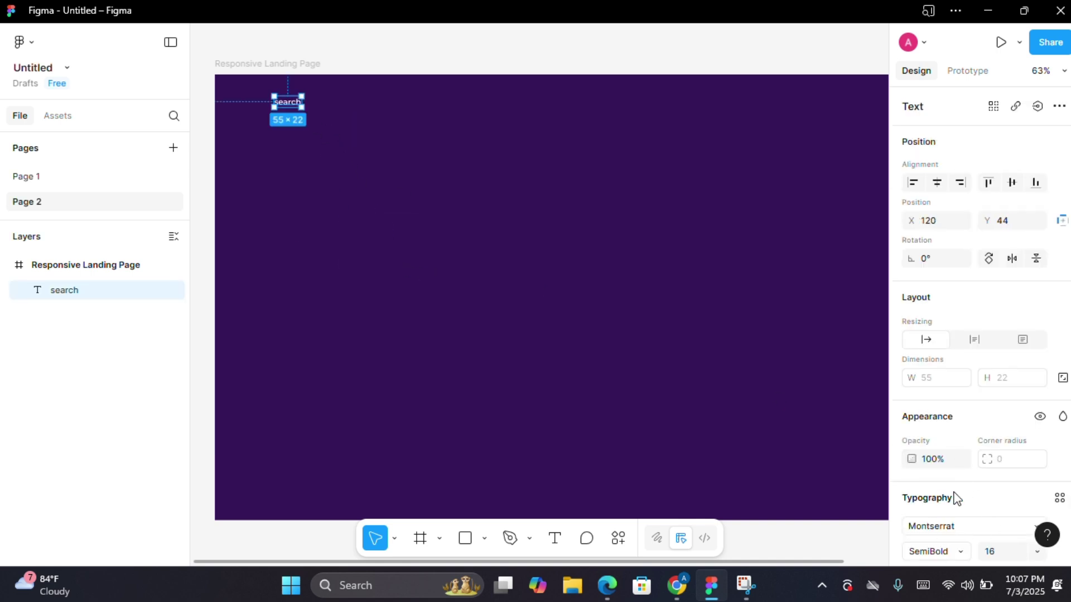
Examine the font family, weight and size settings of the "search" text
scroll(981, 485, "down", 3)
scroll(998, 481, "down", 1)
left_click(1036, 369)
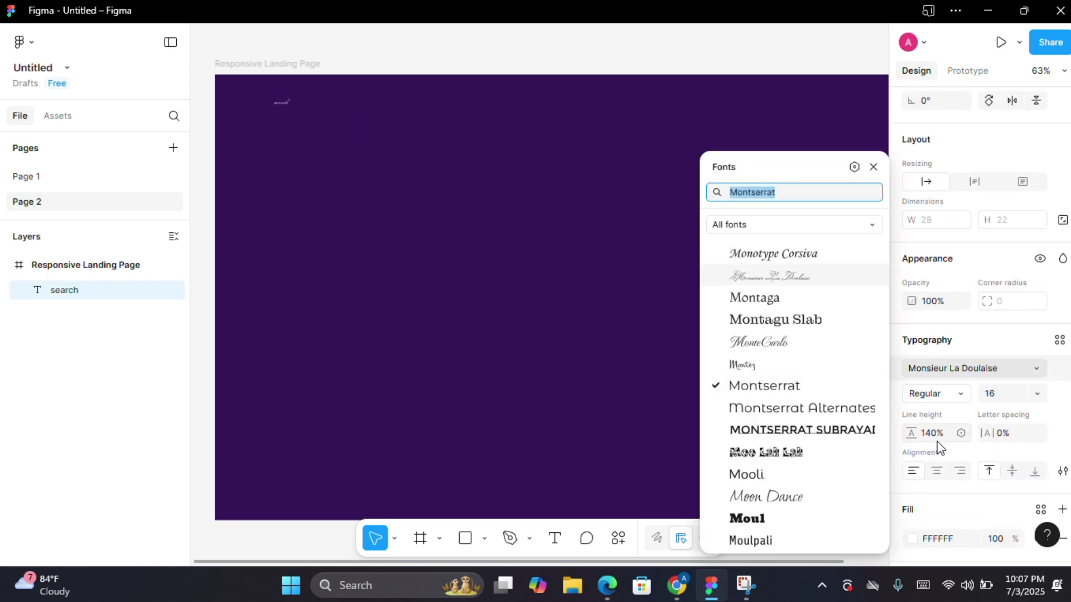
left_click(960, 394)
left_click(874, 167)
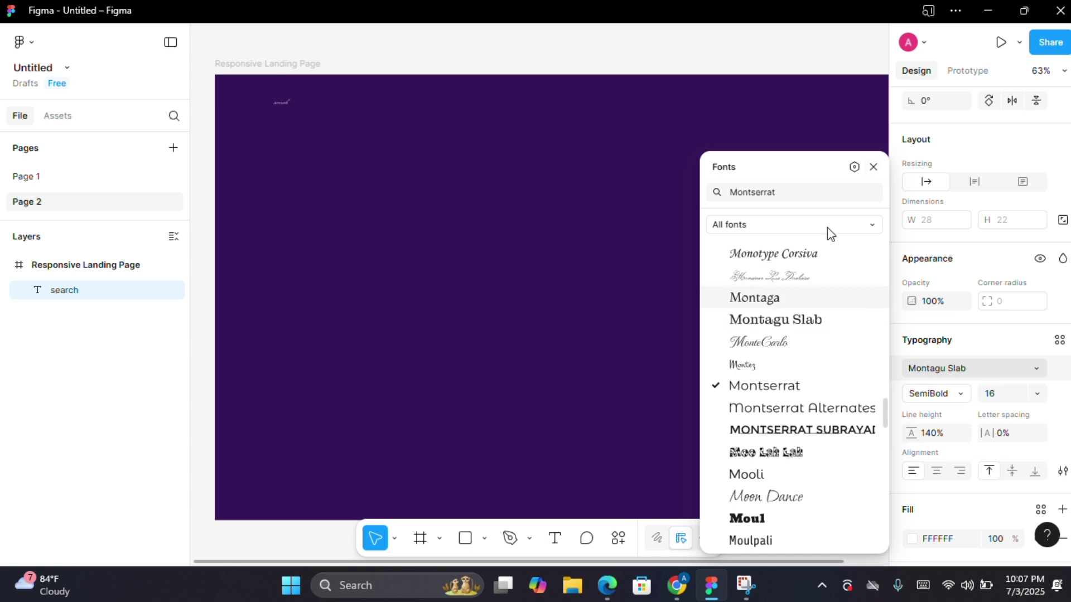
left_click(873, 168)
left_click(993, 396)
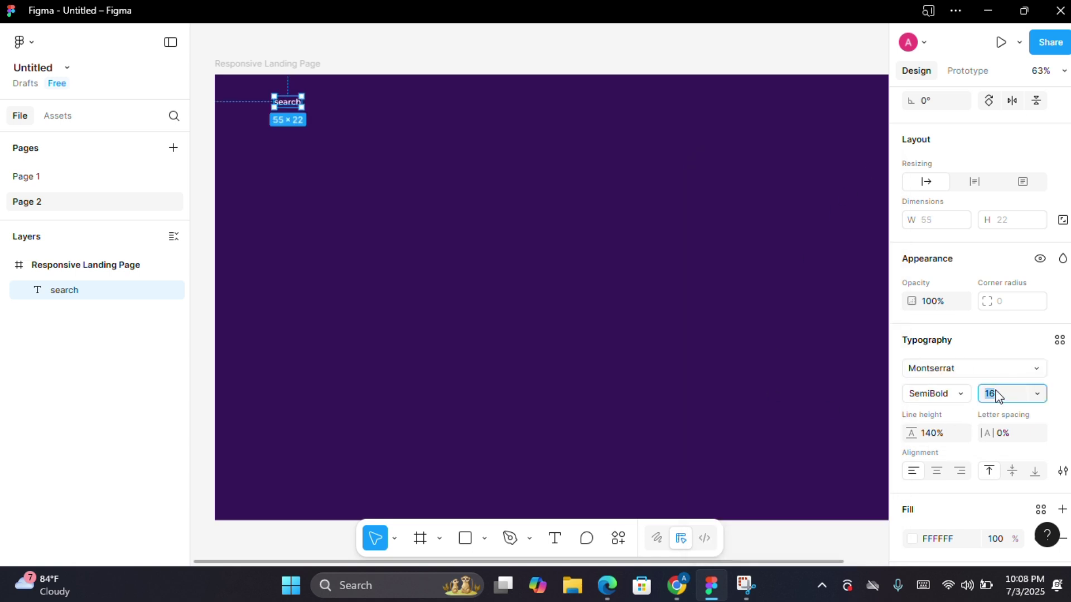
left_click(788, 359)
Paste the copied rocket icon and place it just left of the "search" text, at X 88, Y 44
scroll(742, 359, "down", 1)
scroll(608, 201, "up", 2)
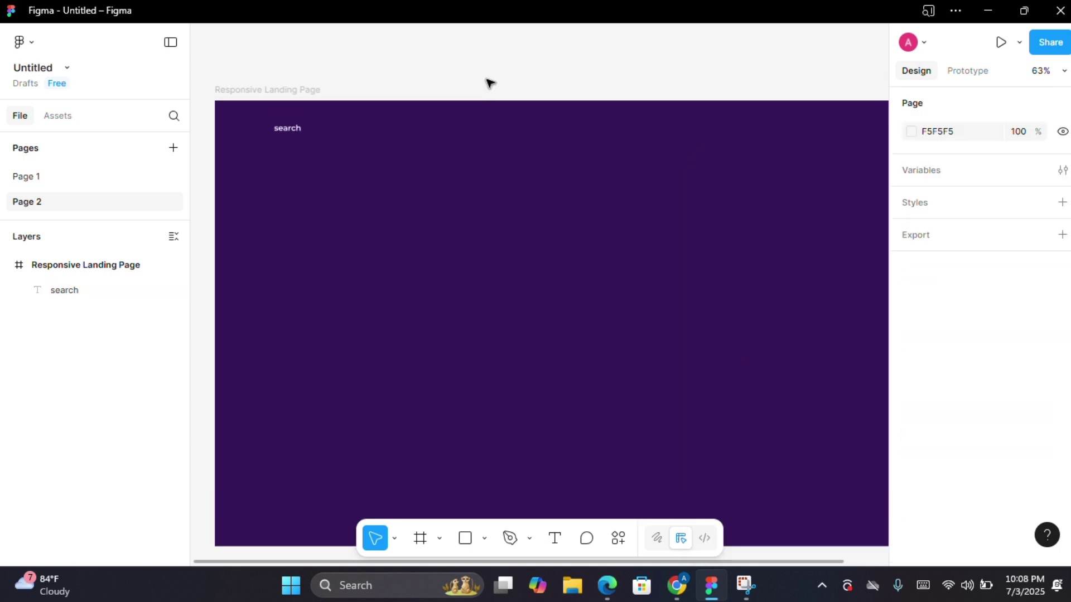
key("ctrl+v")
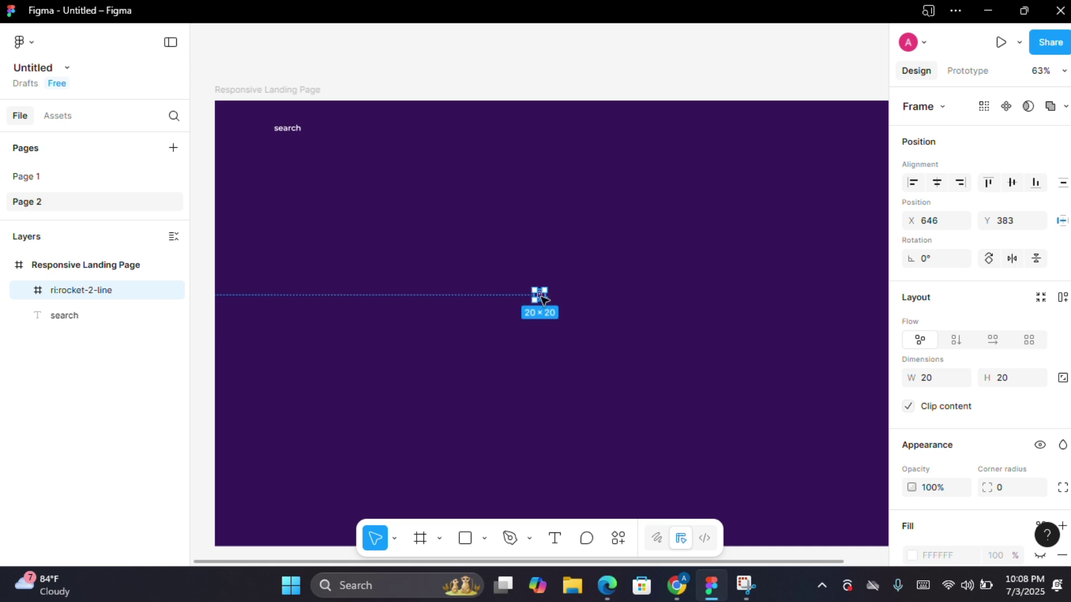
left_click_drag(350, 220, 262, 126)
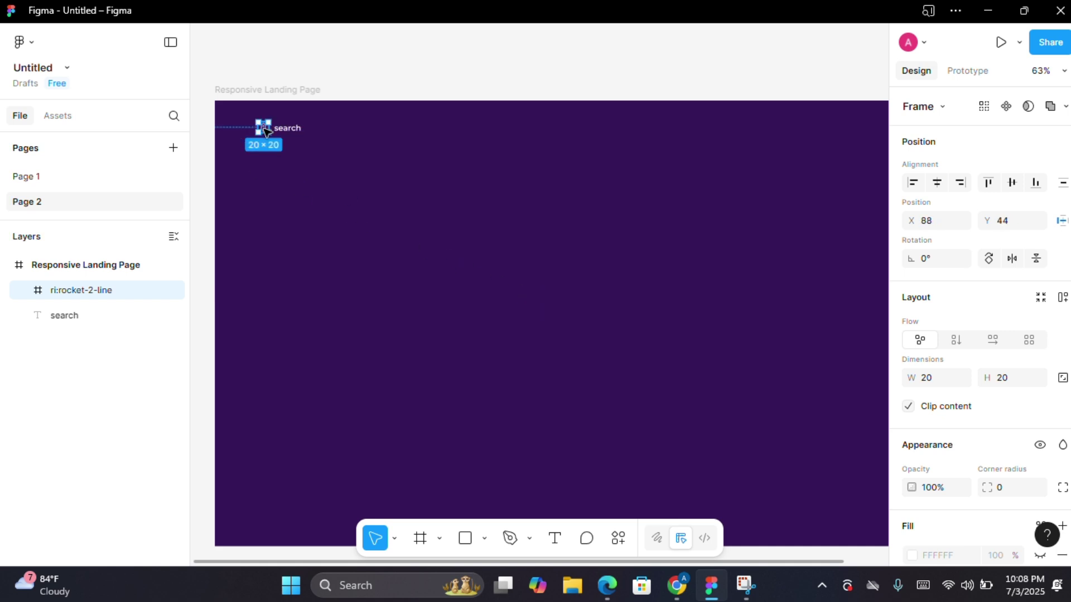
key("shift+1")
left_click(366, 196)
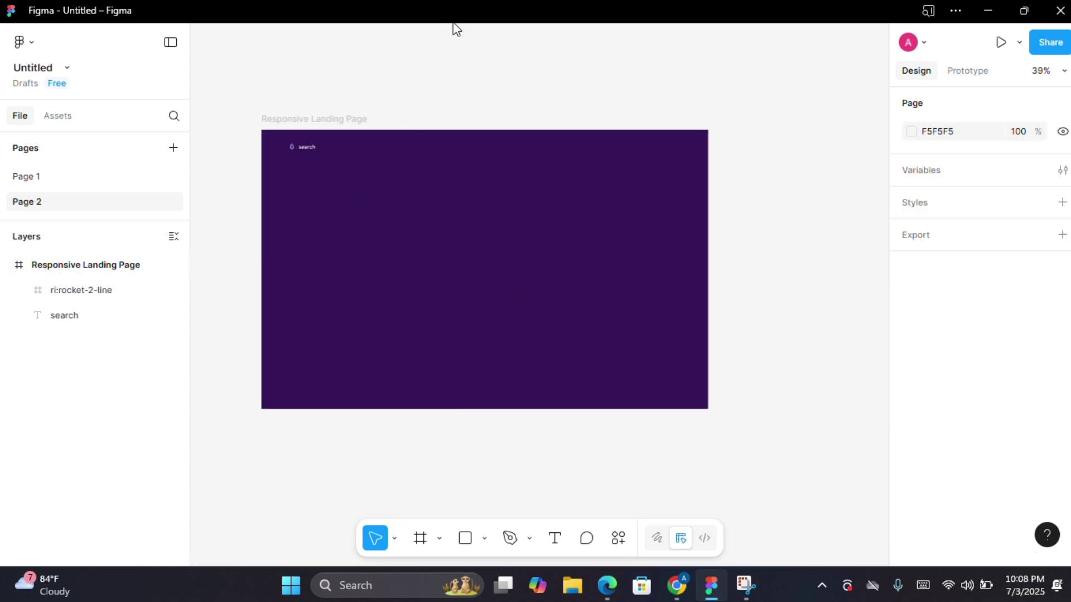
Place a duplicate of the "search" text at X 732, Y 55 and change its wording to "Home"
left_click(268, 158)
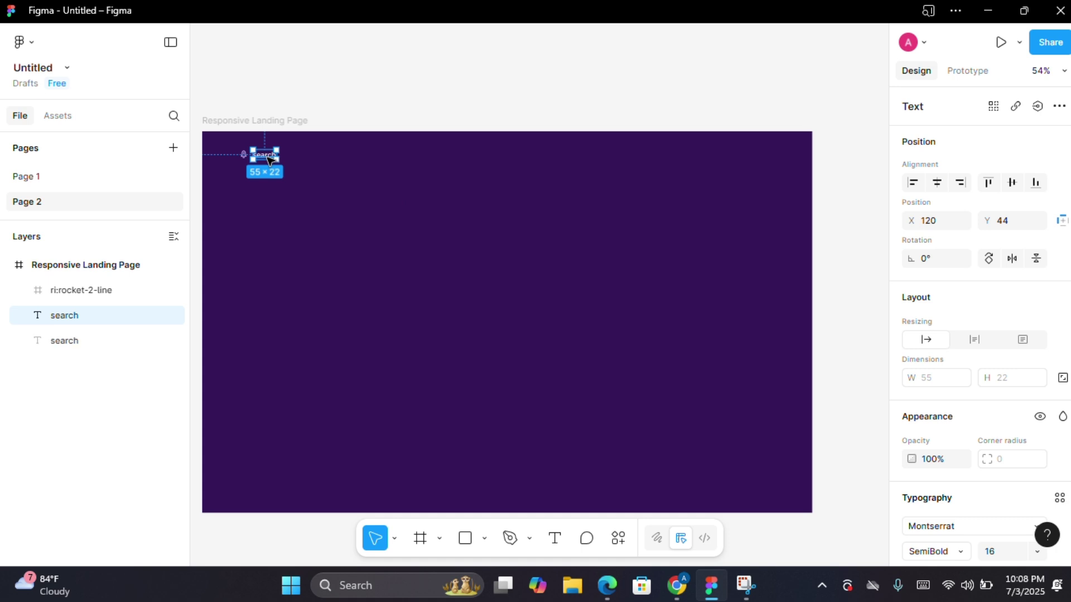
left_click_drag(268, 158, 527, 162)
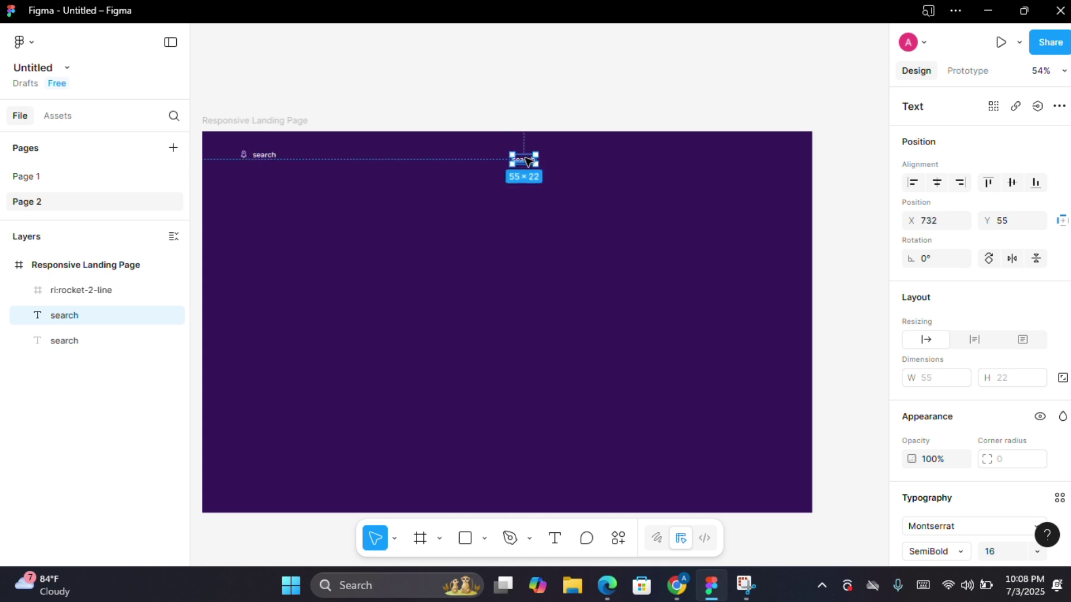
double_click(527, 160)
key("BackSpace")
type("Homes")
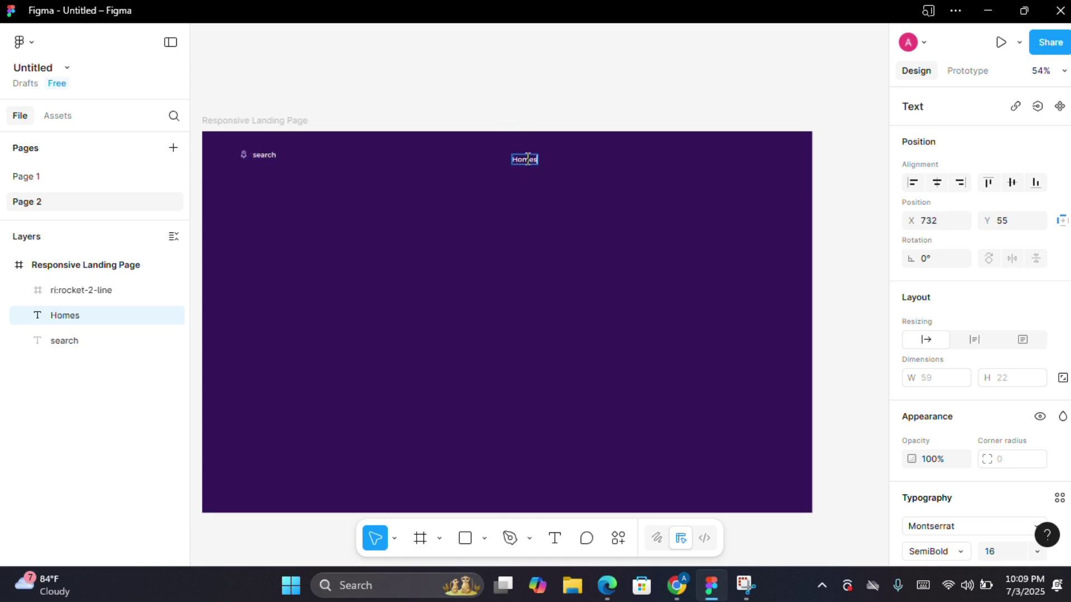
left_click(540, 179)
Duplicate the "Home" text twice in a row to its right, placing the copies at X 816 and X 900, Y 55
left_click(524, 160)
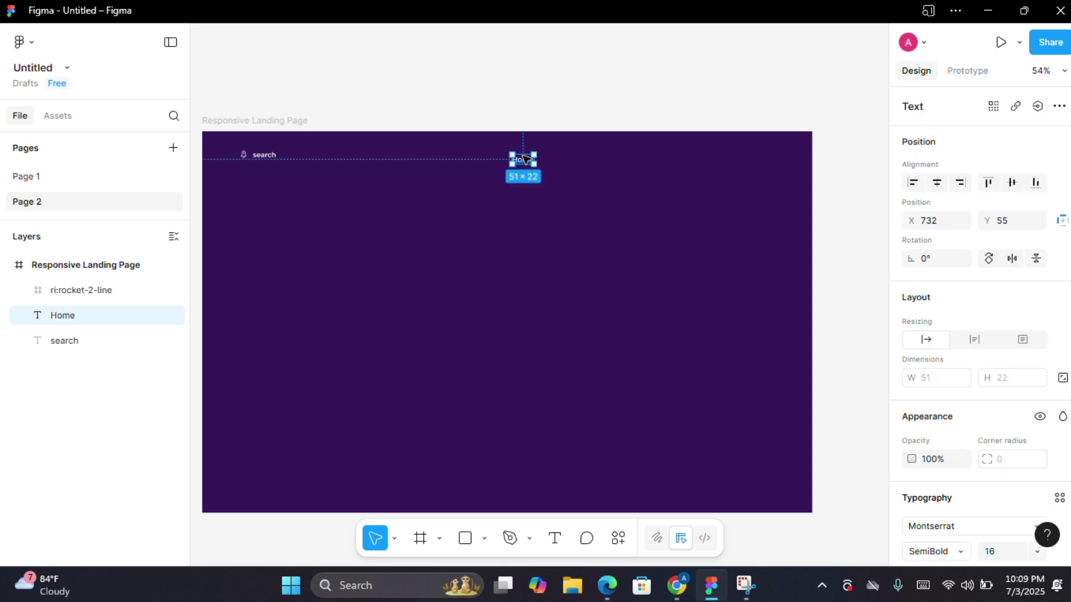
key("ctrl+d")
left_click_drag(526, 162, 595, 164)
key("ctrl+d")
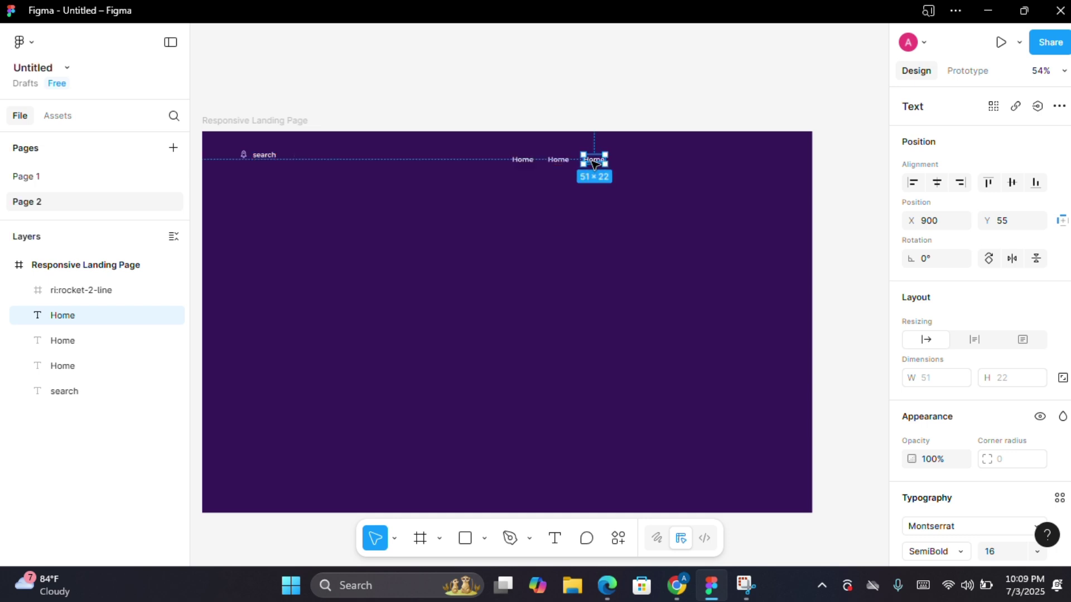
Duplicate the last "Home" text once more and move the copy to the right, keeping the row evenly spaced
key("ctrl+d")
double_click(595, 161)
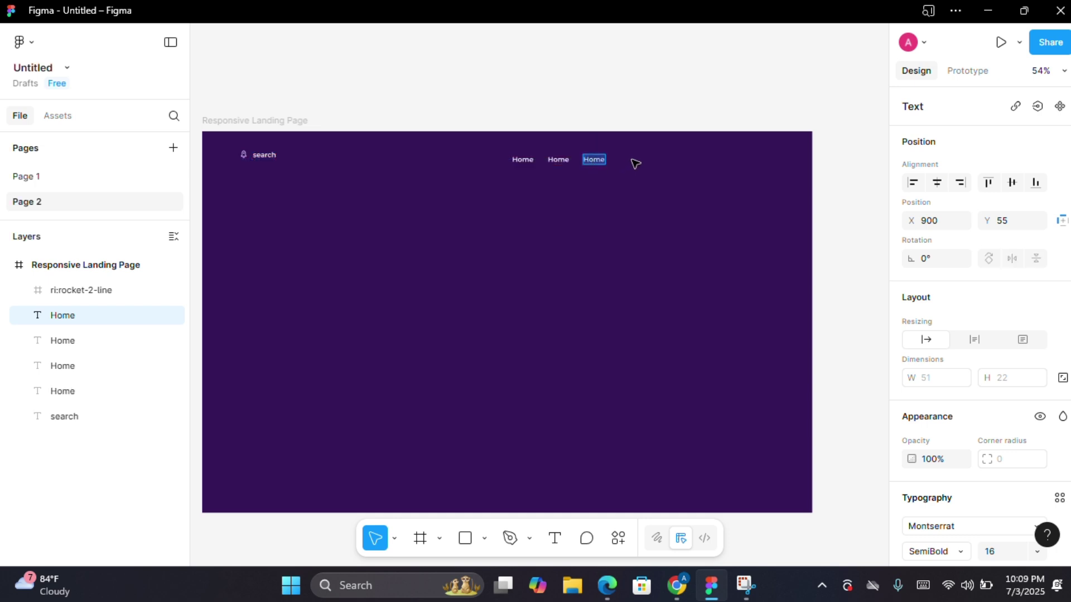
key("Escape")
key("Return")
key("Escape")
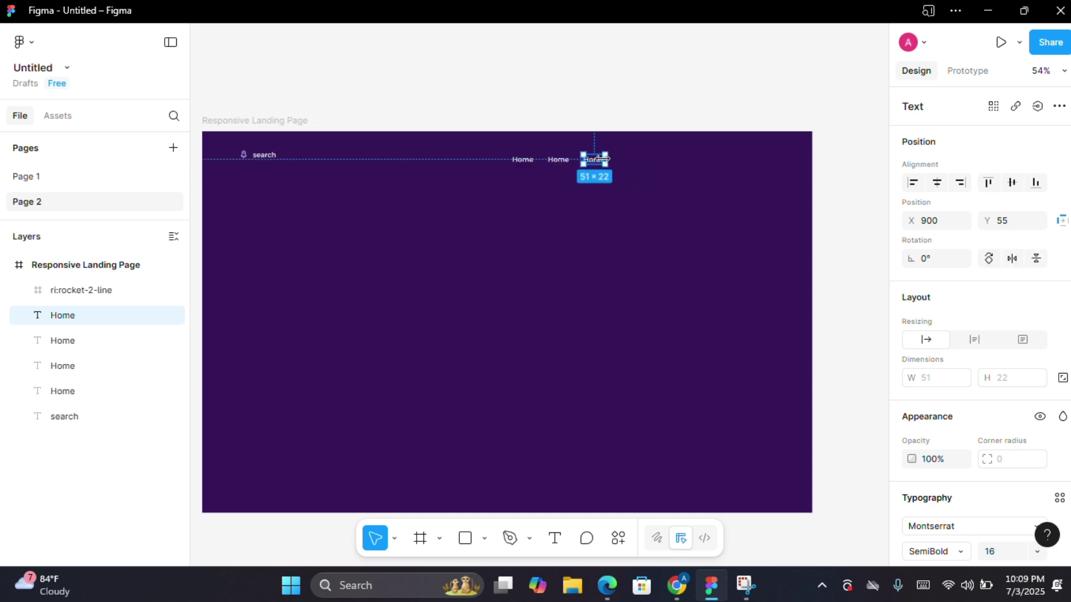
key("Return")
key("Escape")
left_click_drag(607, 168, 633, 164)
left_click(560, 167)
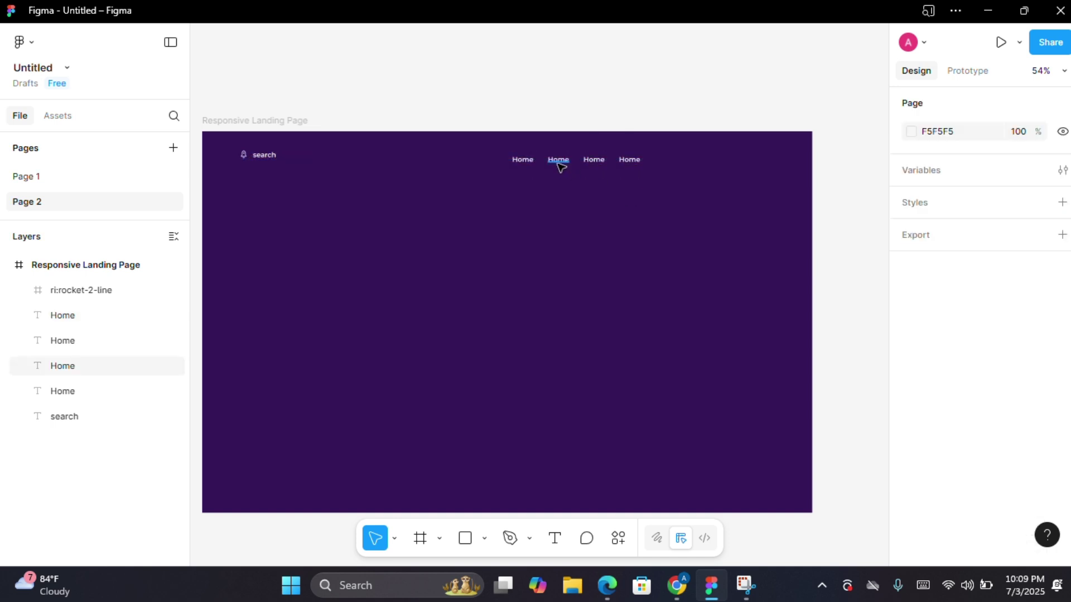
Change the wording of the second "Home" text in the row to "Features"
left_click(563, 162)
key("Return")
key("BackSpace")
type("Features")
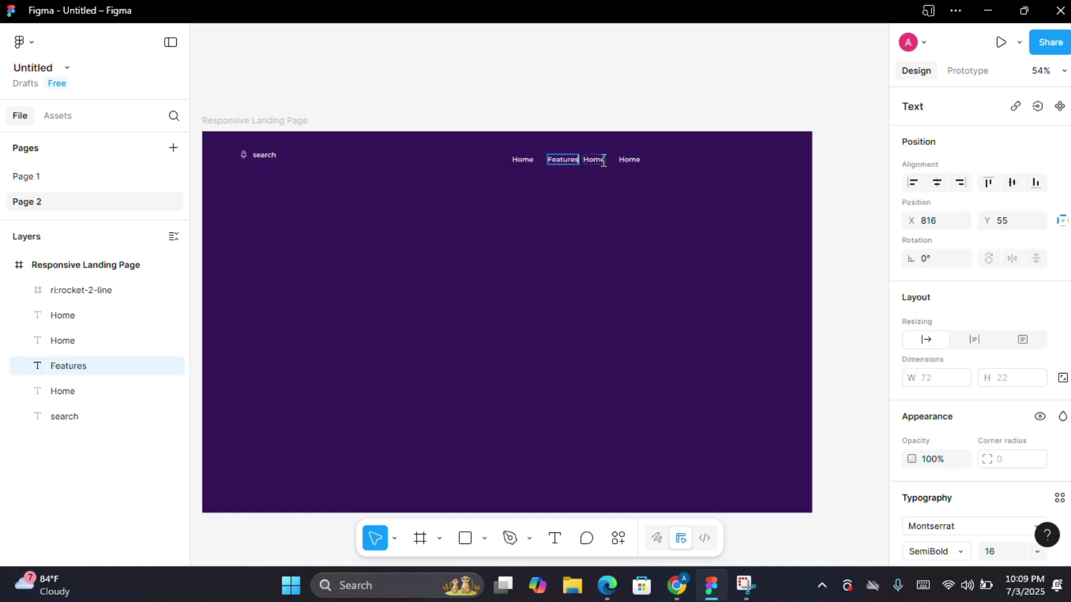
Change the wording of the third menu text, after "Features", to "Pricing"
left_click(599, 161)
key("Return")
key("BackSpace")
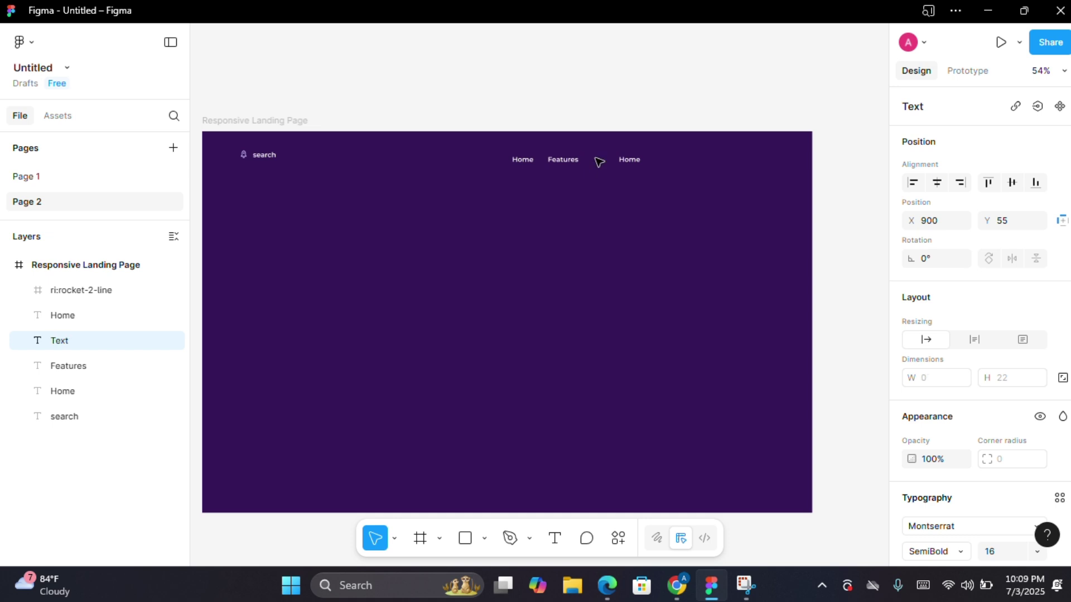
type("Pricing")
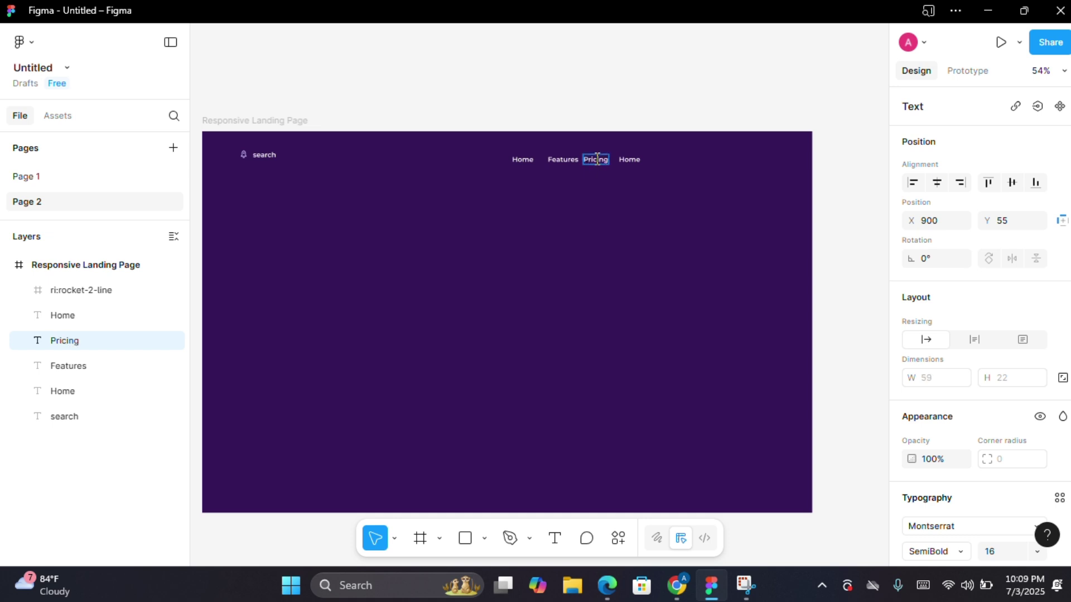
Change the wording of the last "Home" text in the menu row to "Contact"
left_click(629, 160)
key("Return")
key("BackSpace")
type("Conta")
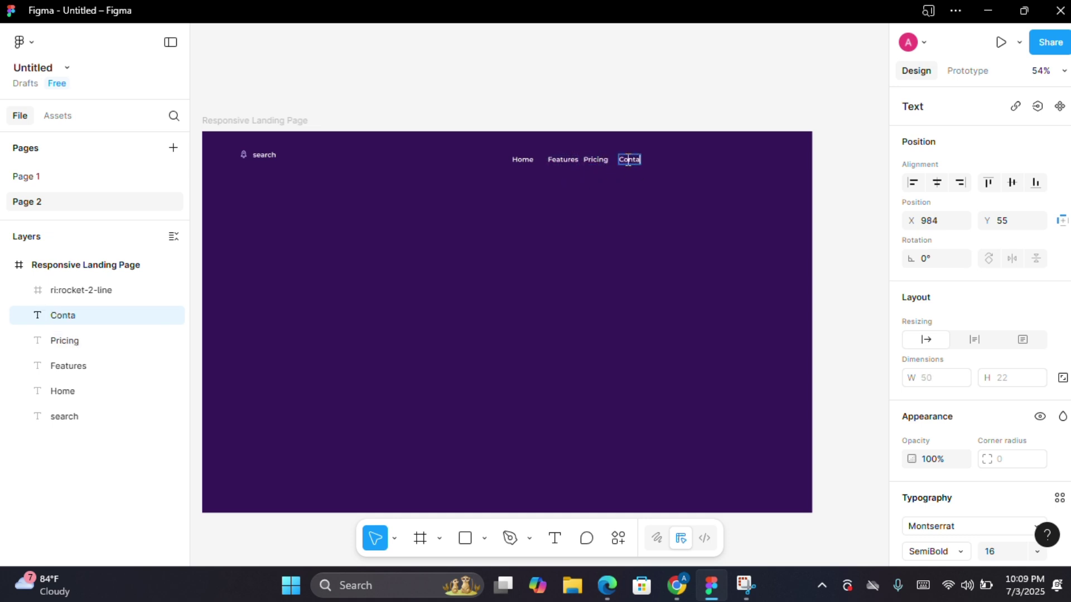
type("ct")
key("Escape")
Move the "Contact" text right to X 1017 and the "Pricing" text to X 923, keeping both at Y 55
scroll(642, 203, "up", 5)
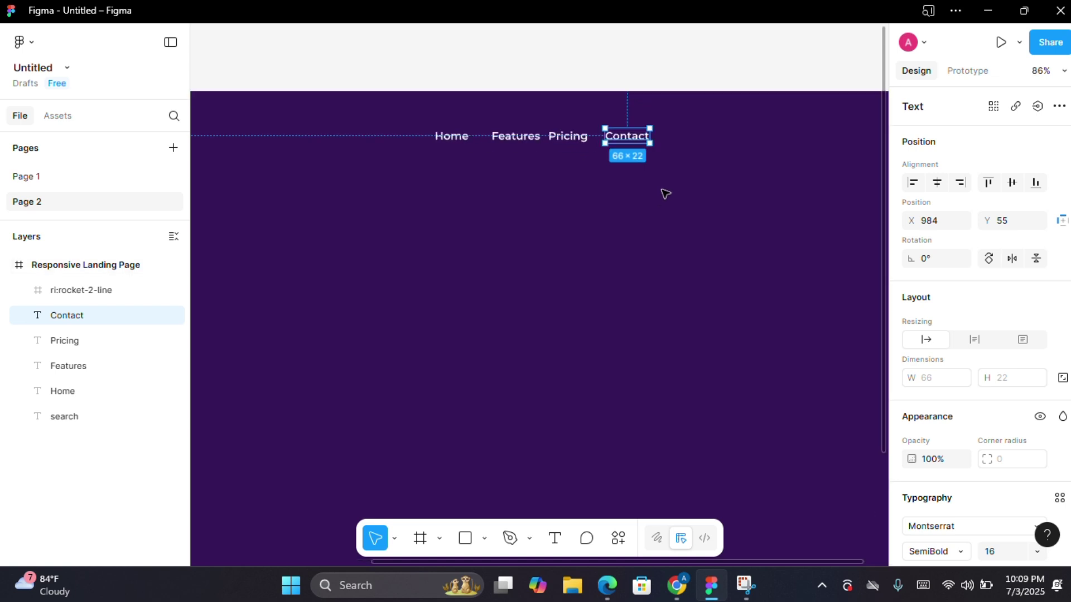
left_click(555, 156)
left_click_drag(645, 136, 667, 136)
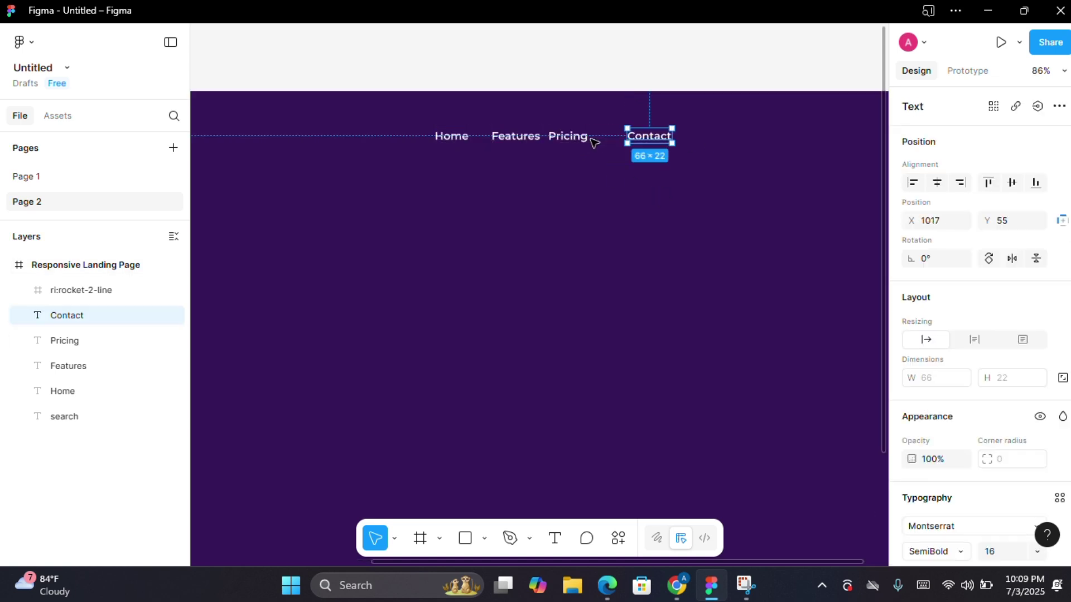
left_click(572, 137)
key("Escape")
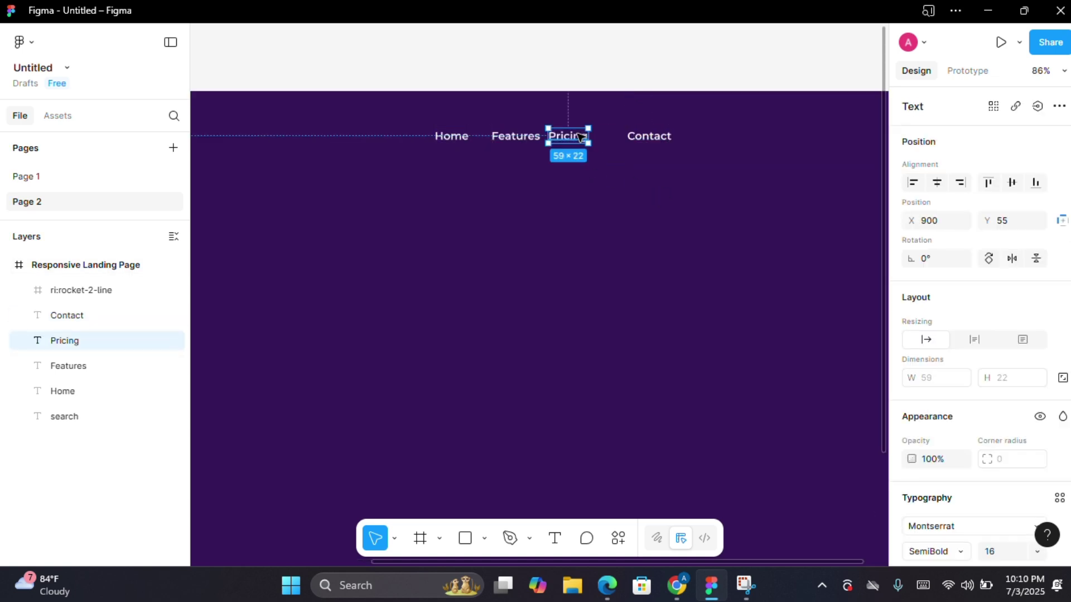
left_click_drag(581, 137, 596, 137)
Nudge "Features" to X 817 and "Contact" to X 1016 so the menu texts are evenly spaced
left_click(525, 138)
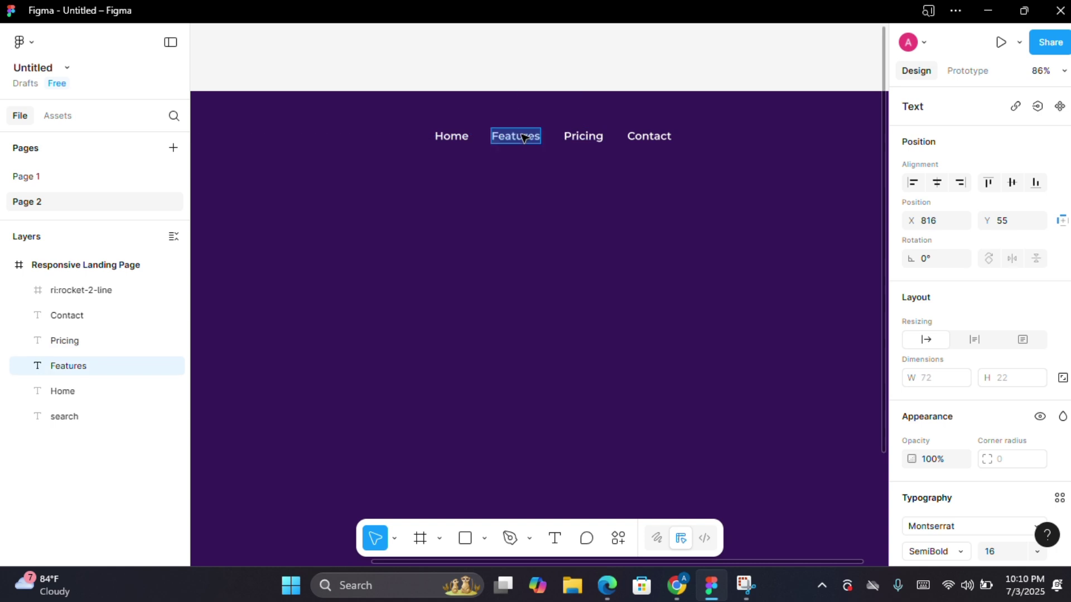
key("Escape")
key("Right")
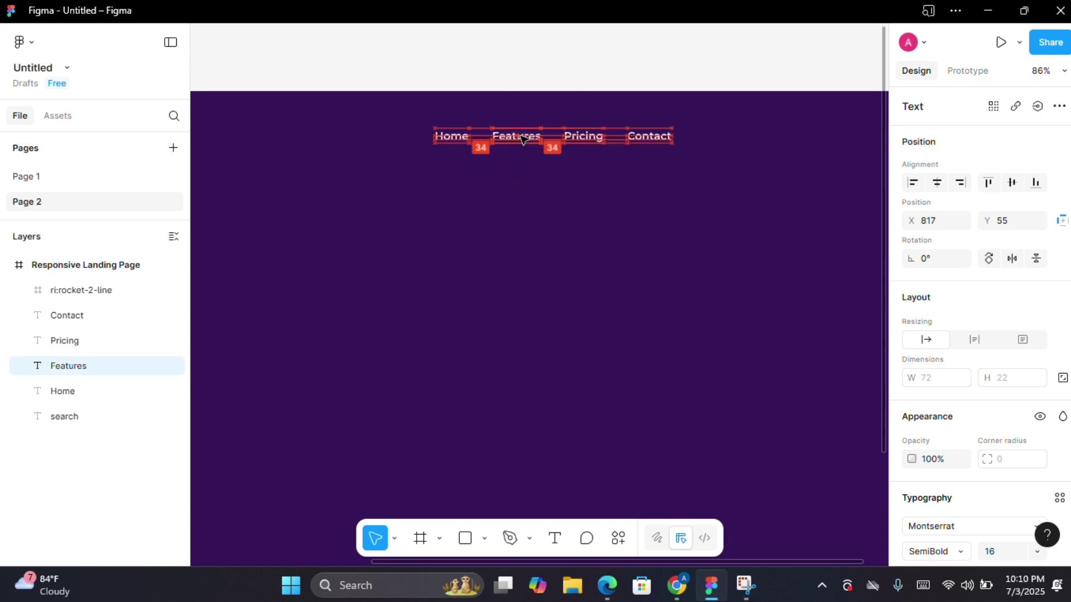
left_click_drag(581, 138, 581, 138)
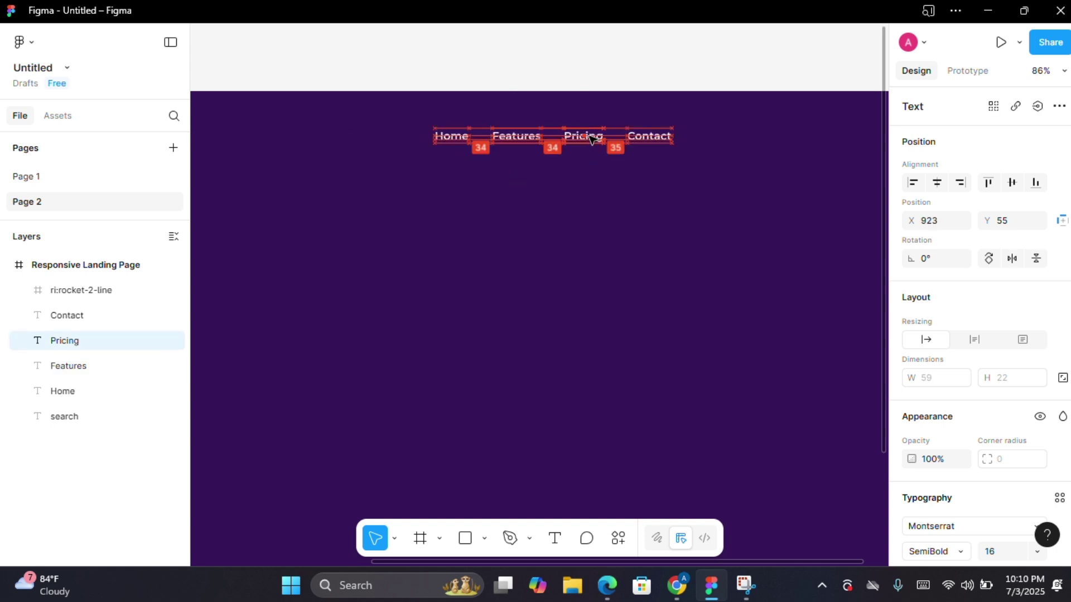
left_click(650, 139)
left_click_drag(650, 139, 650, 138)
left_click(646, 175)
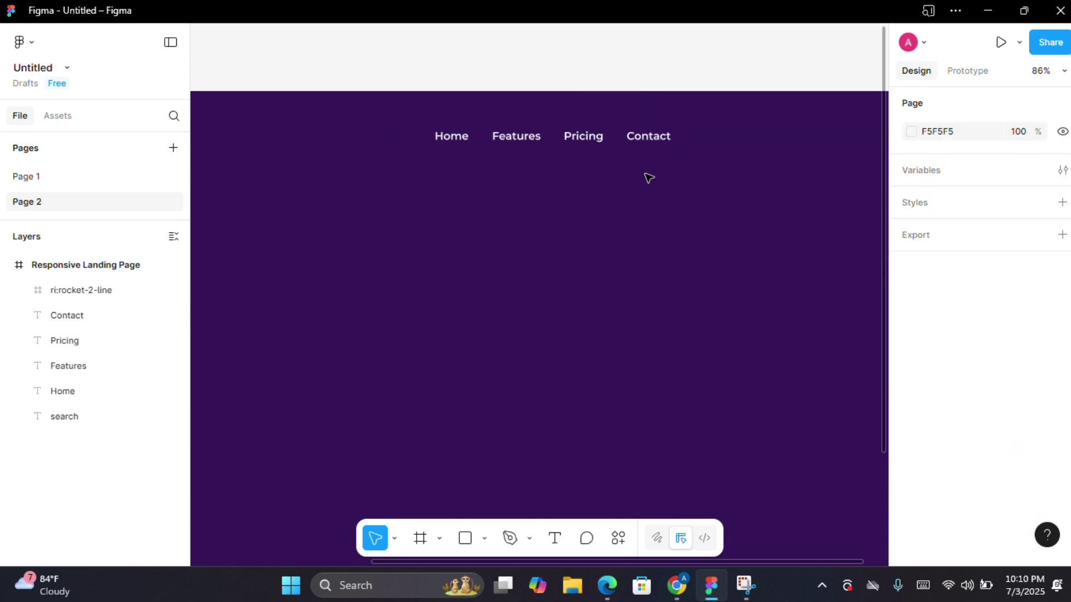
Draw a rectangle at X 1137, Y 45 beside the "Contact" text and set its size to 143 × 54
scroll(398, 168, "down", 5)
scroll(791, 165, "down", 3)
scroll(598, 179, "up", 4)
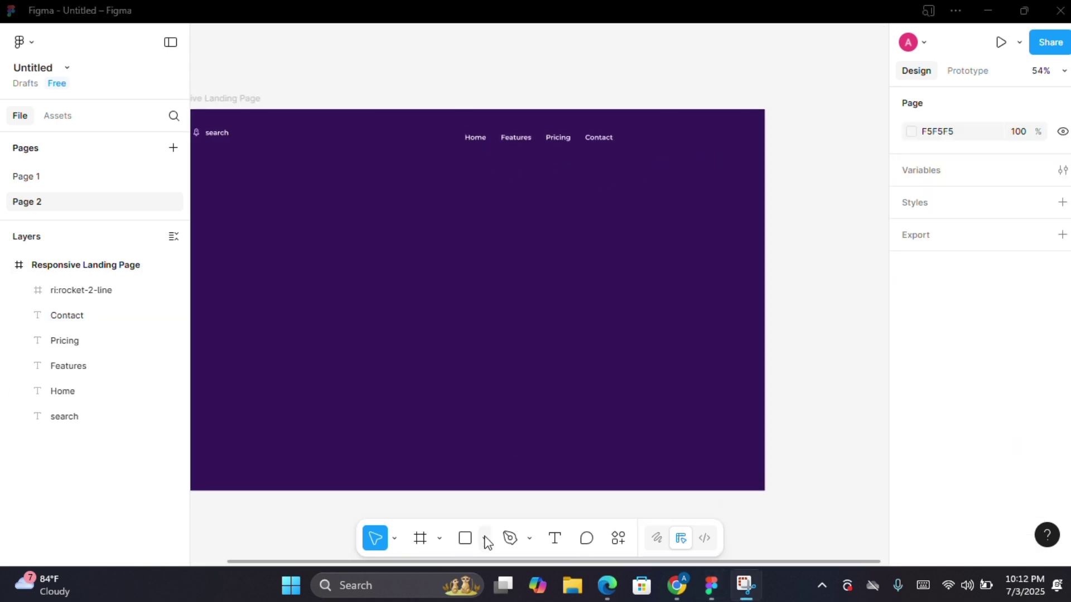
left_click(484, 539)
left_click(532, 381)
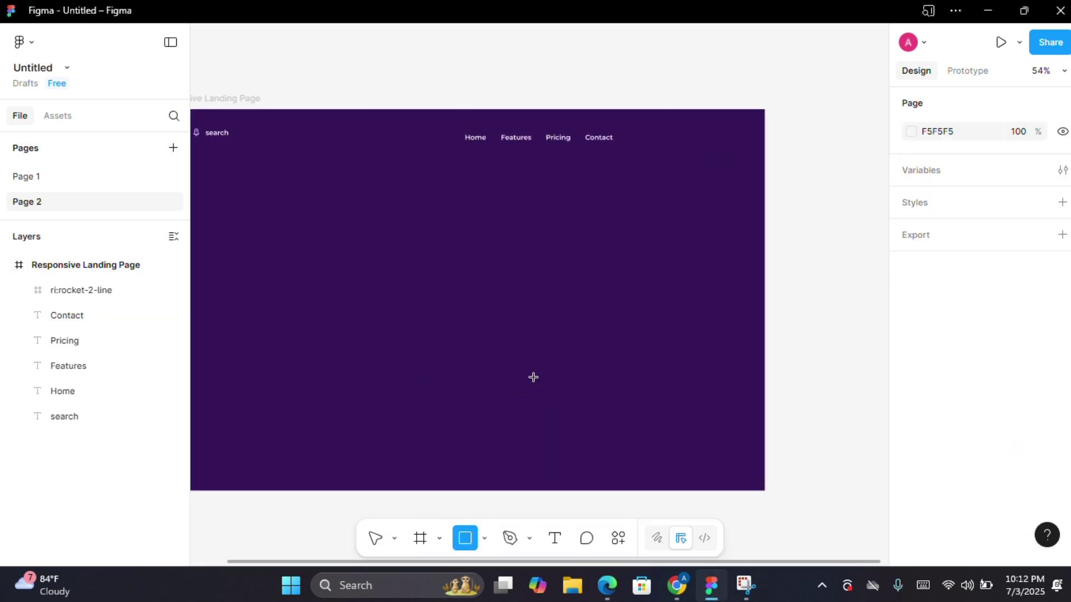
left_click_drag(635, 129, 691, 148)
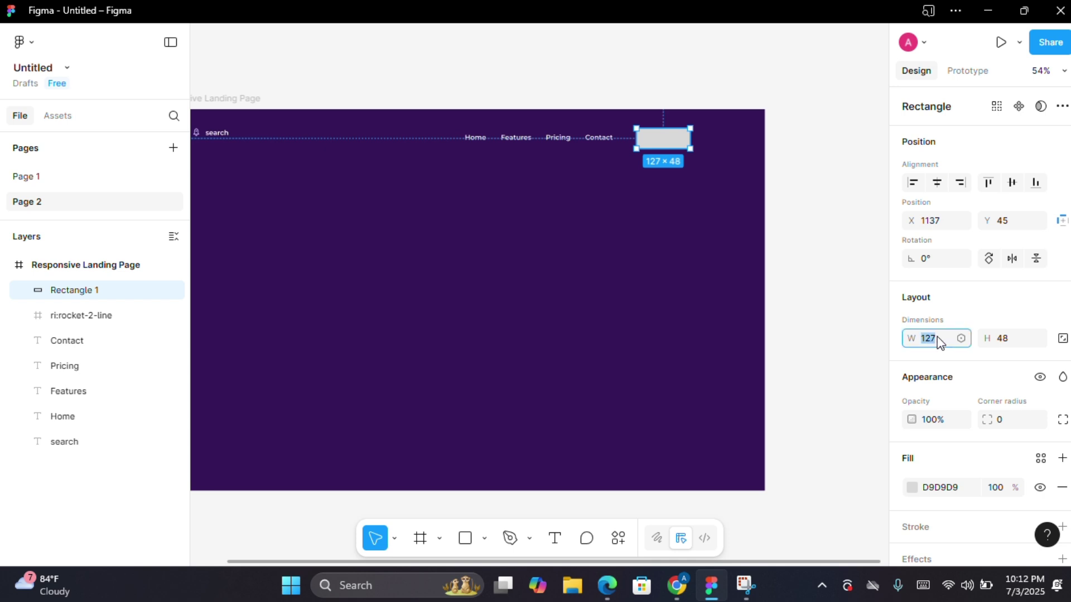
type("143")
left_click(1015, 339)
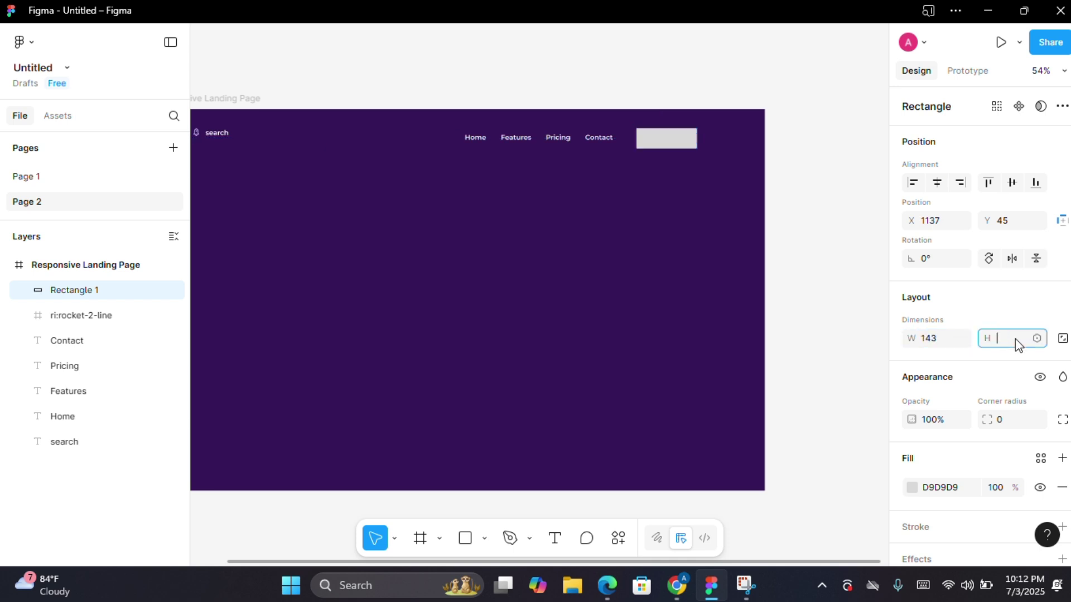
type("54")
Give the rectangle a corner radius of 30 and the page's purple fill 361759
left_click(1007, 420)
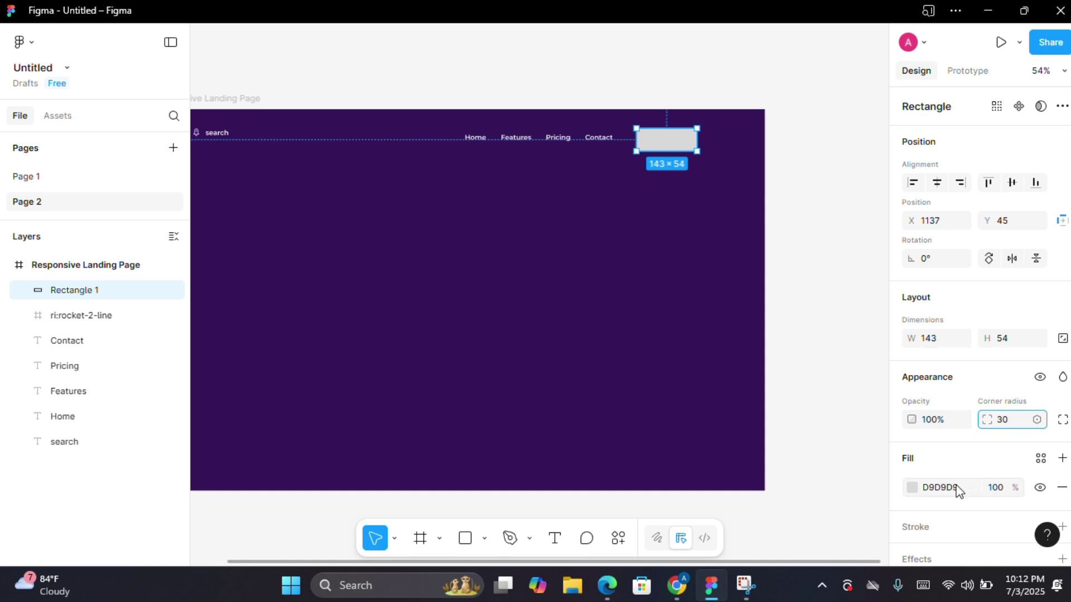
left_click(912, 488)
left_click(776, 533)
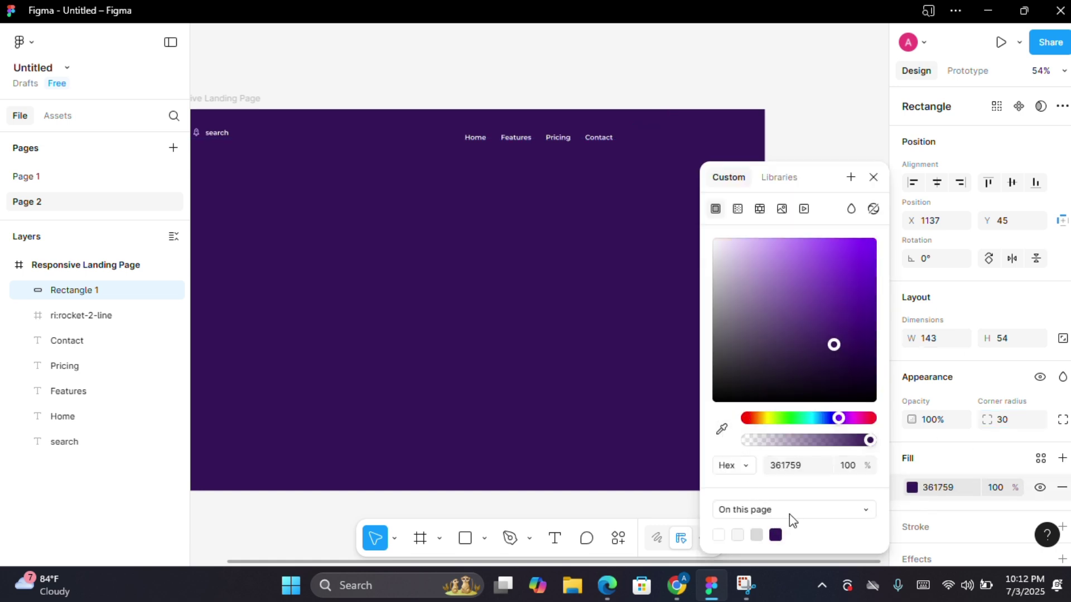
left_click(873, 178)
Add an inside stroke to the rounded rectangle with weight 2 and colour CABEFF
scroll(1063, 474, "down", 1)
left_click(1063, 474)
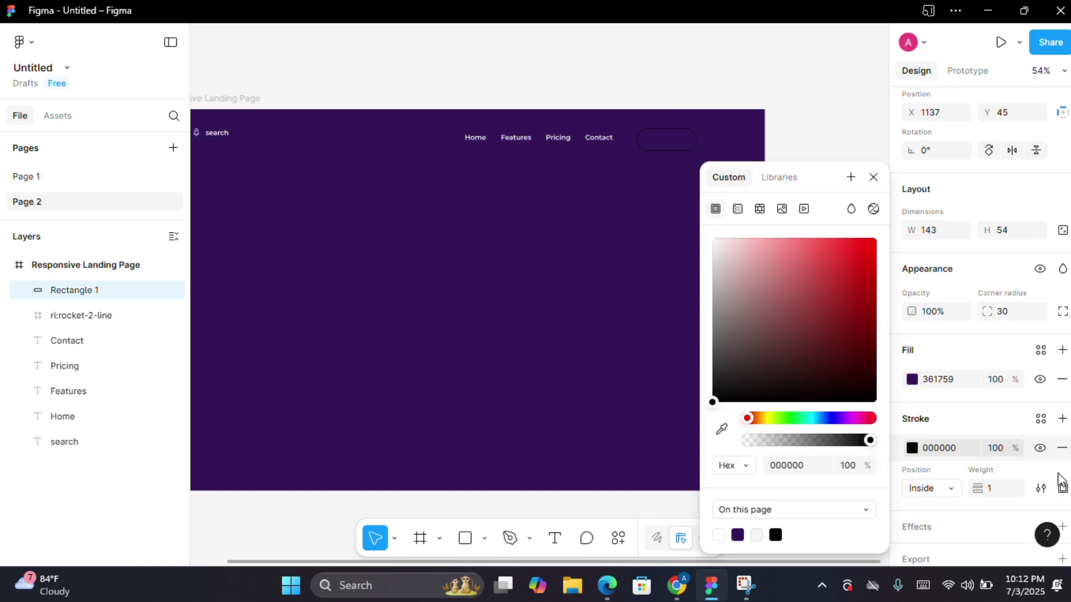
left_click(997, 466)
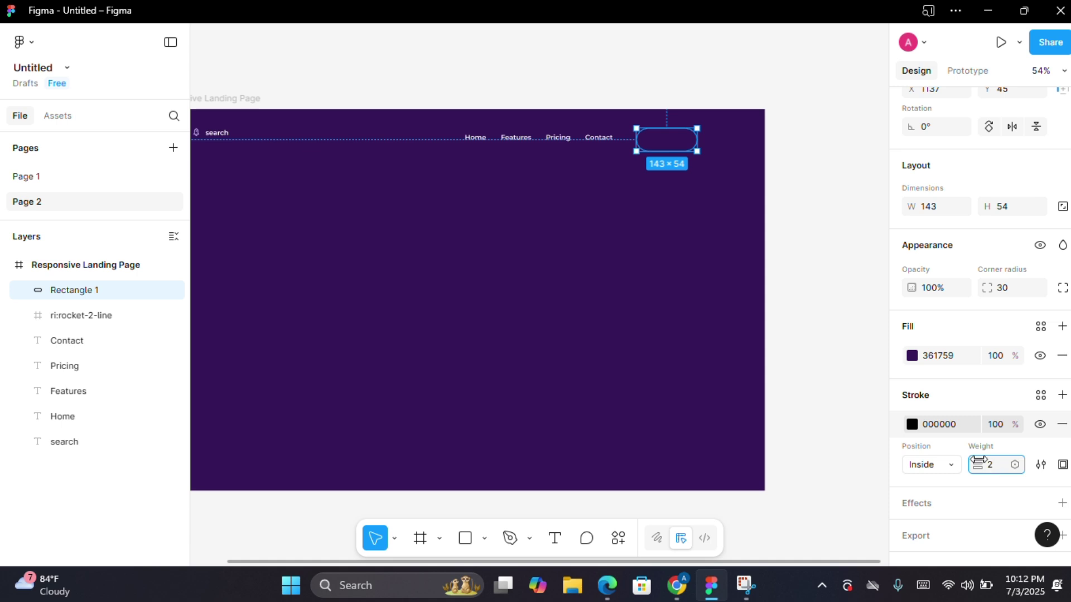
left_click(942, 424)
key("BackSpace")
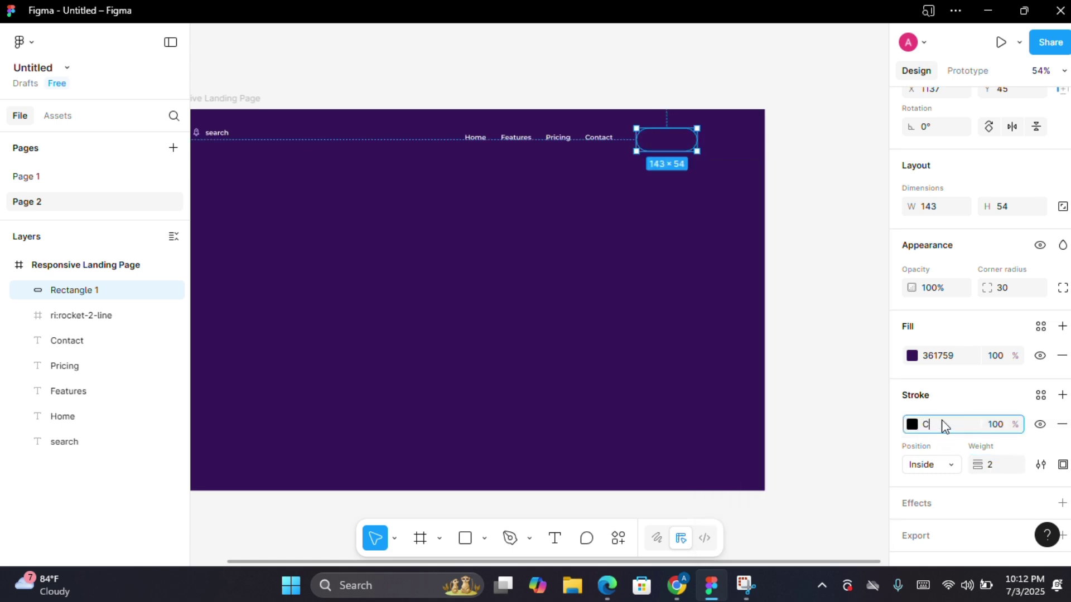
type("CABEFF")
left_click(617, 338)
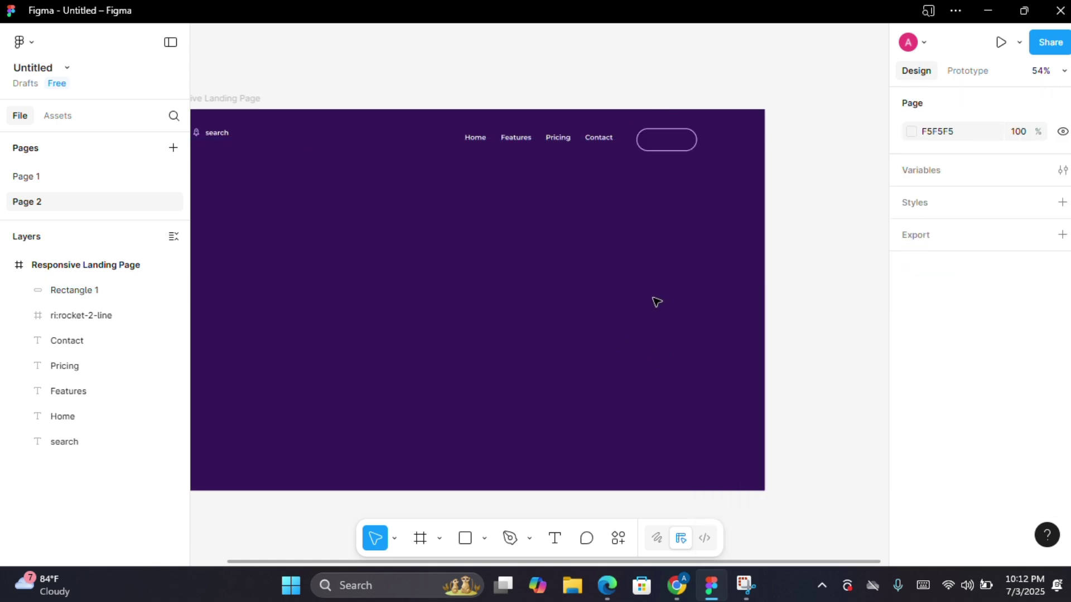
Duplicate the "Contact" text, place the copy inside the rounded rectangle at Y 61, and bring it in front of the rectangle
scroll(629, 266, "up", 1)
scroll(718, 213, "up", 5)
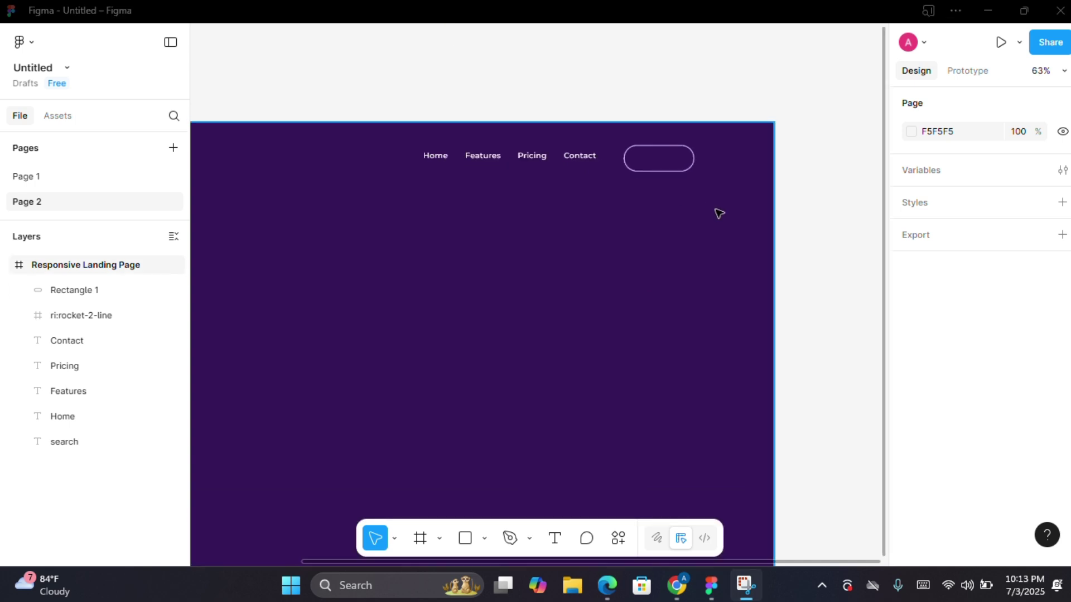
left_click(496, 130)
key("ctrl+d")
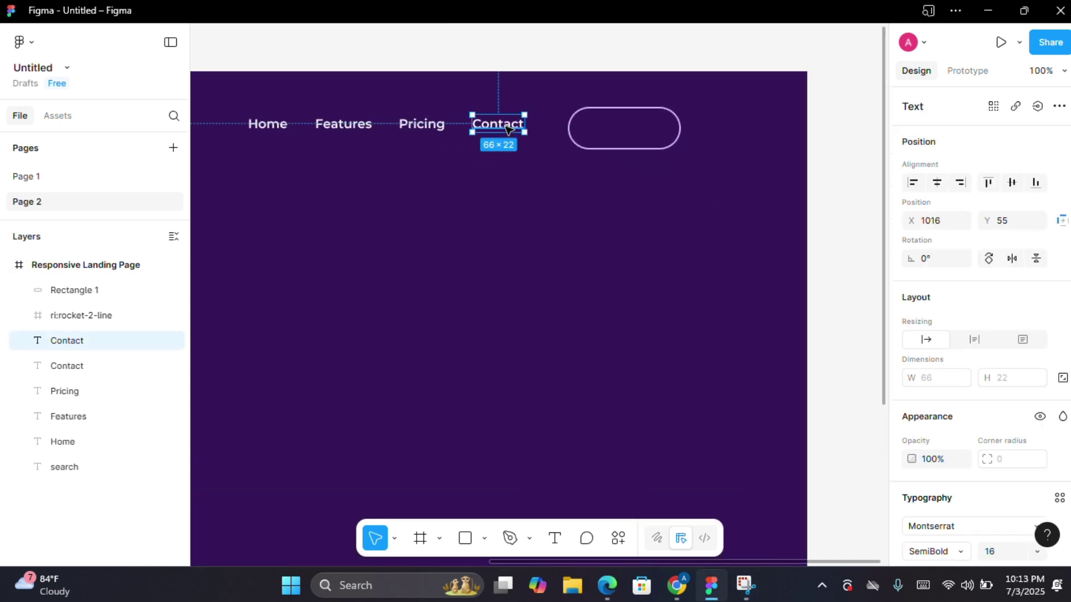
left_click_drag(509, 130, 633, 132)
right_click(634, 132)
left_click(674, 223)
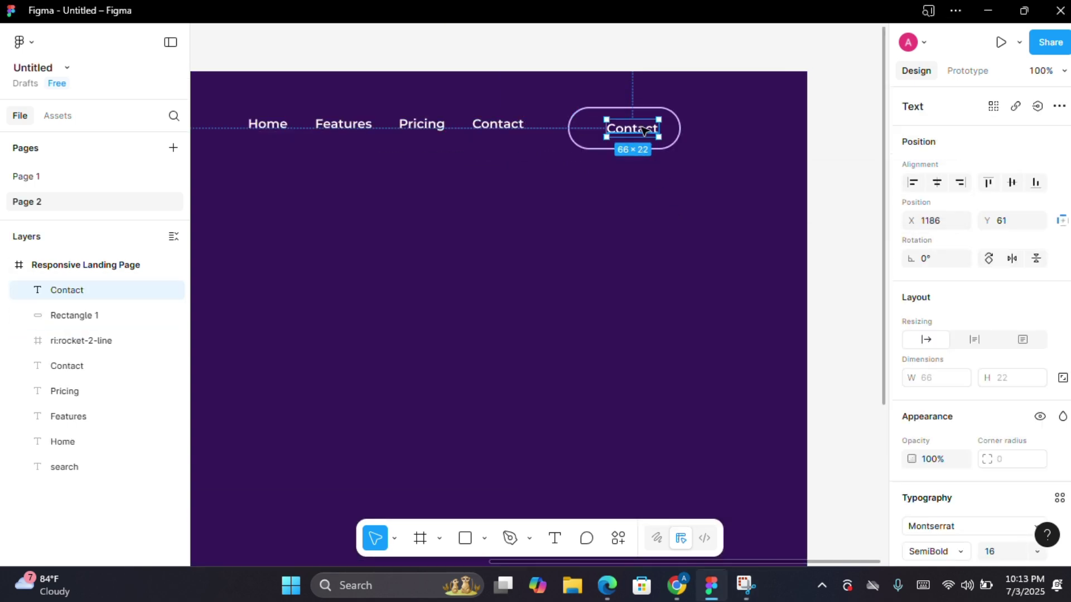
Change the wording of the text inside the rounded rectangle to "Login" and centre it within the button
double_click(644, 131)
type("IOG")
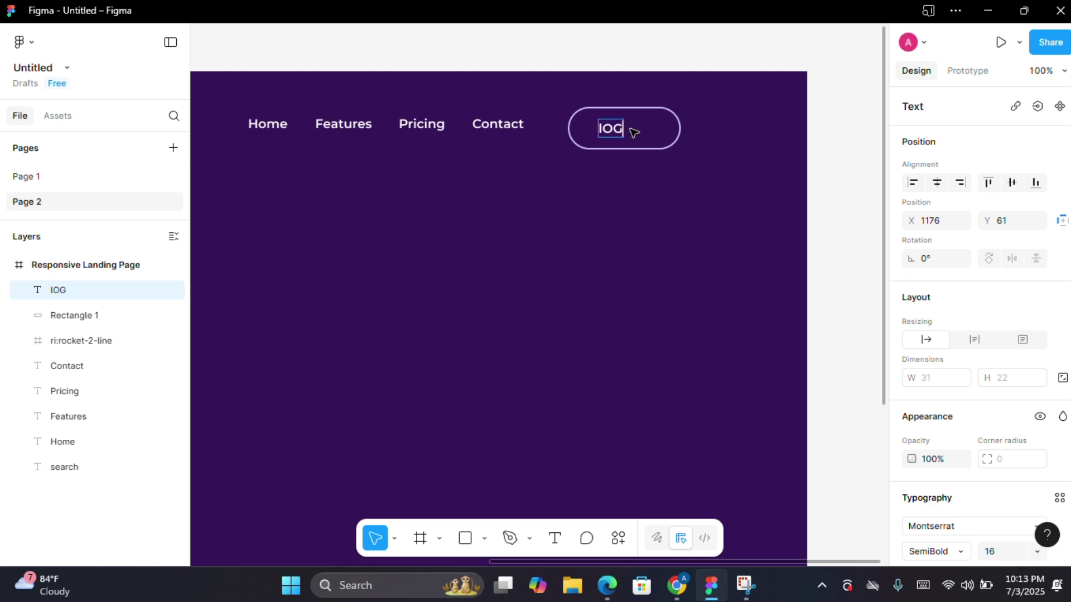
key("BackSpace")
key("BackSpace")
key("BackSpace")
type("Login")
key("Escape")
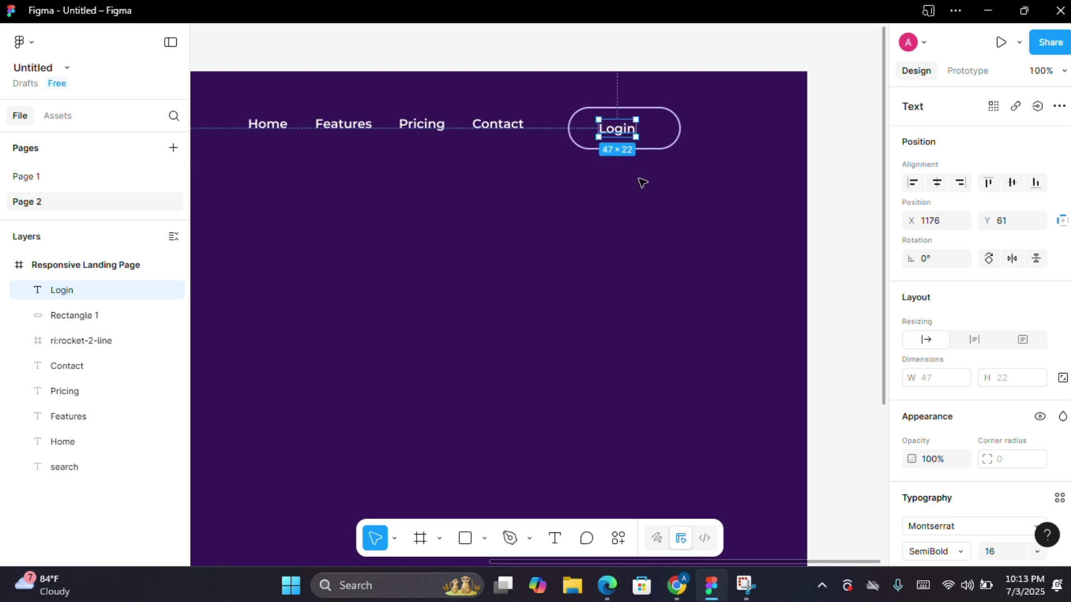
left_click_drag(627, 135, 633, 135)
left_click(682, 210)
Stretch the four menu texts from "Home" to "Contact" leftwards together to a total width of about 487, with spacing 47
scroll(681, 210, "down", 3)
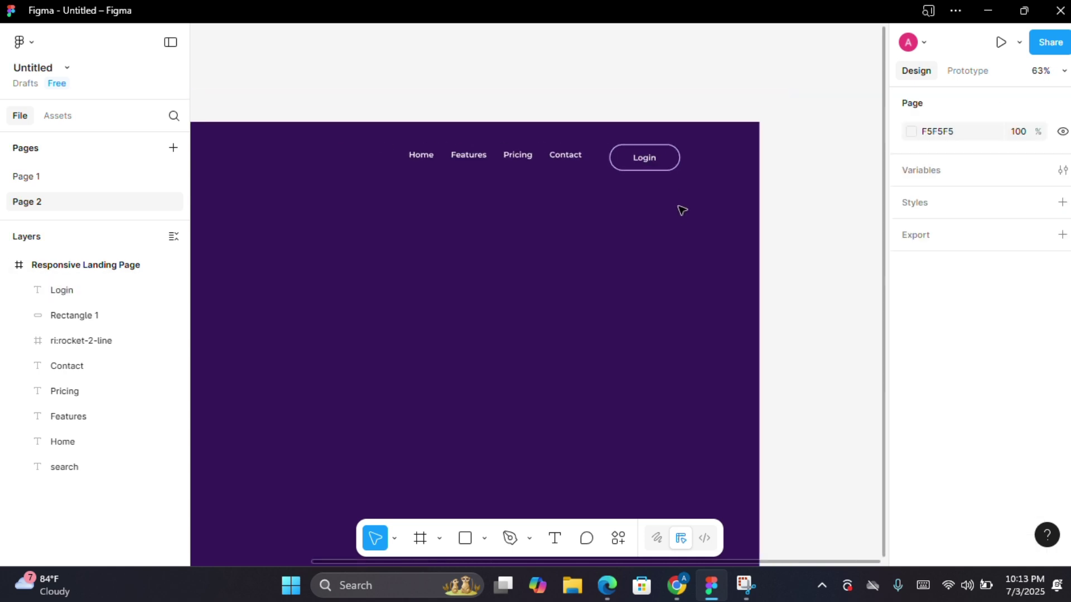
scroll(681, 210, "up", 2)
left_click_drag(330, 125, 579, 173)
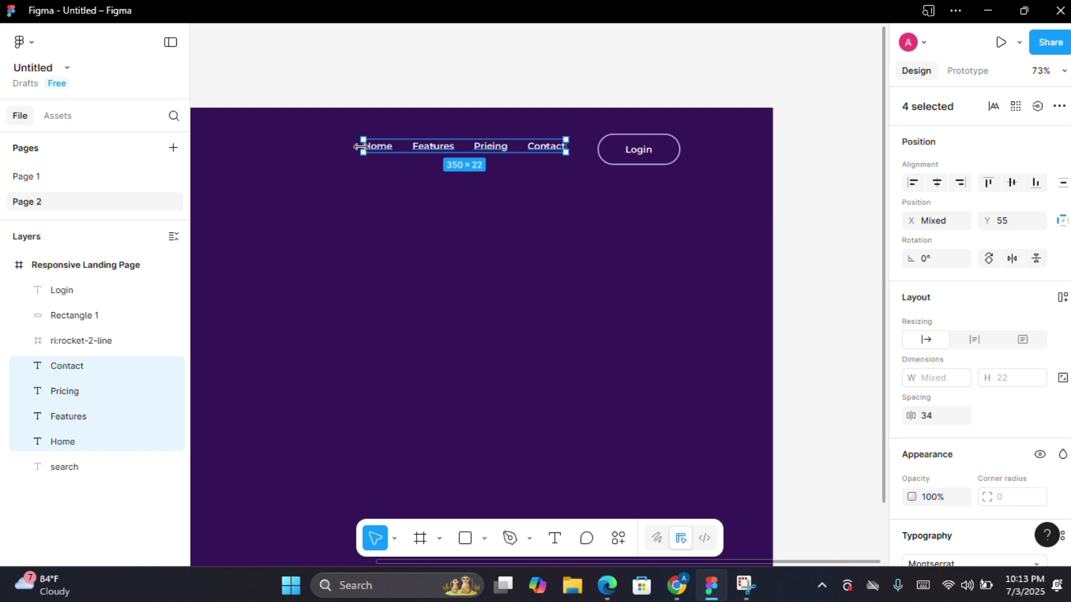
left_click_drag(360, 147, 284, 146)
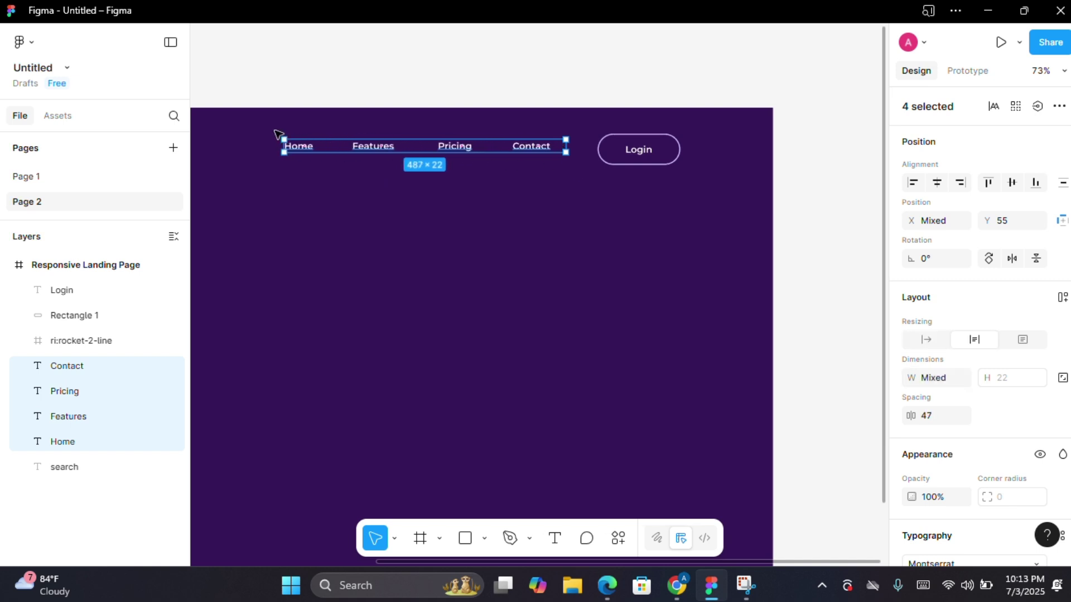
left_click(535, 206)
Move the rocket icon and "search" text together to the right and down to Y 55, in line with the menu texts
scroll(536, 206, "down", 5)
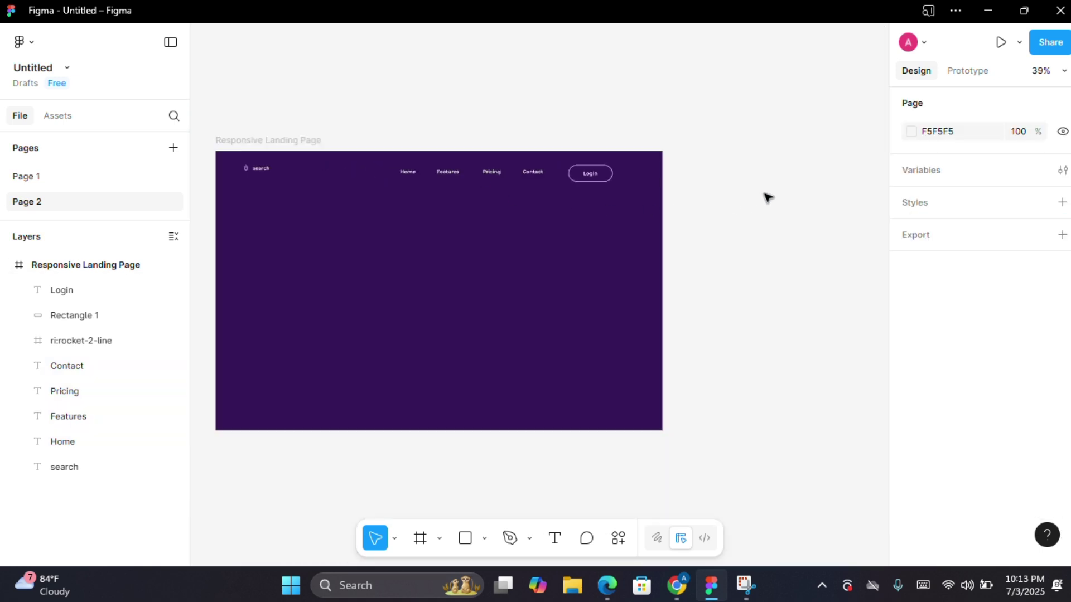
scroll(325, 194, "up", 5)
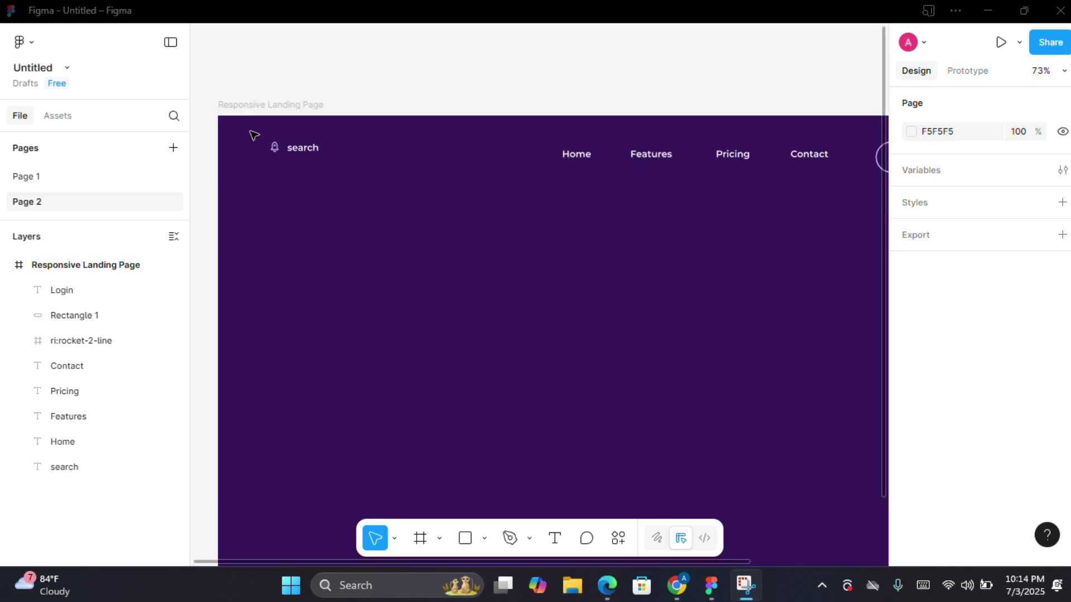
left_click_drag(253, 136, 334, 158)
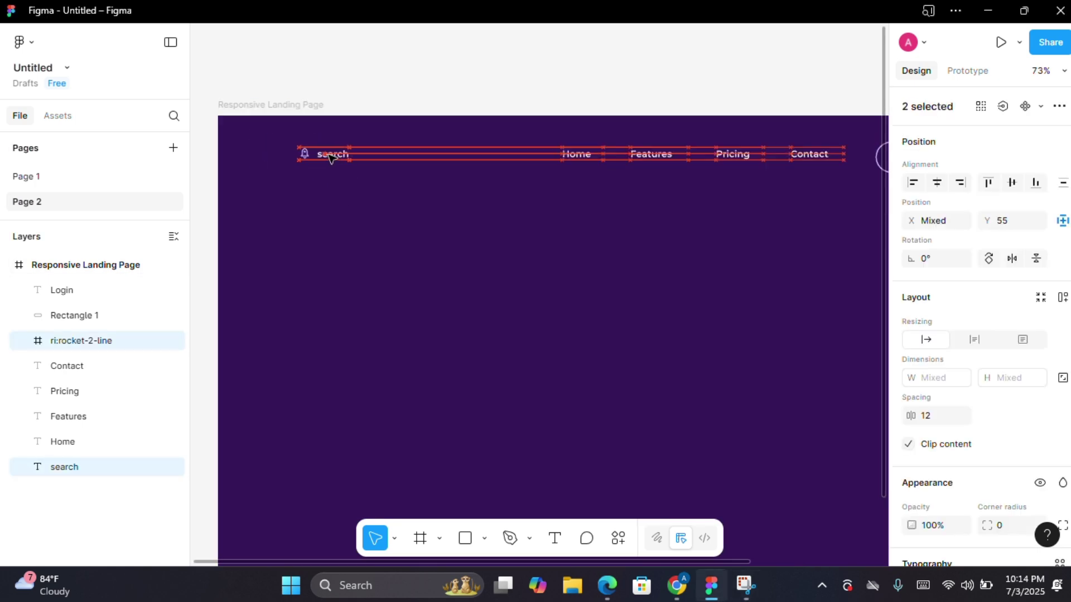
left_click(427, 243)
scroll(335, 230, "down", 2)
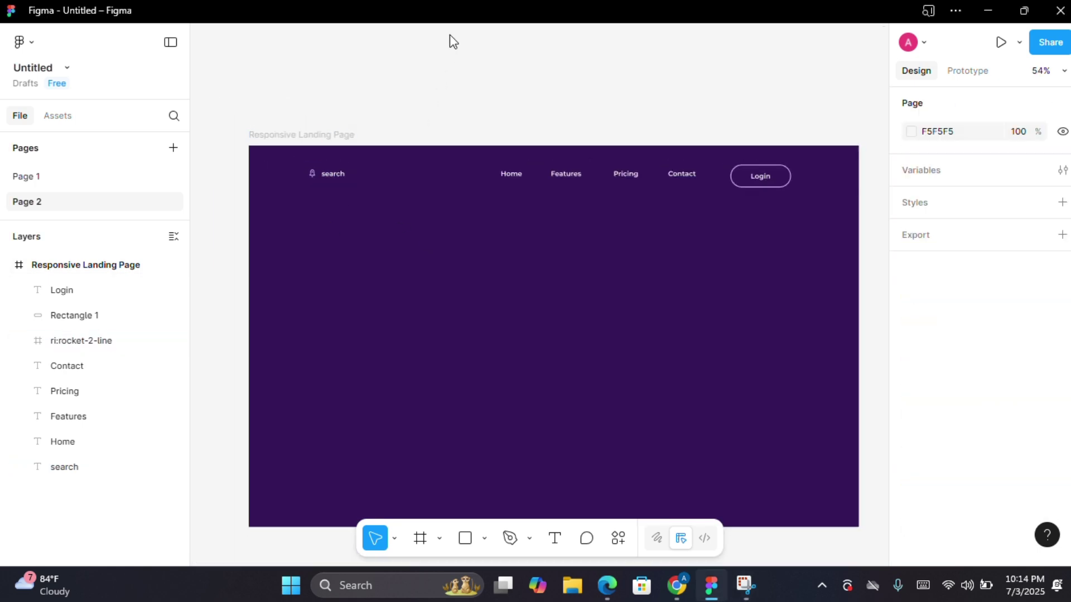
Set the fill colour of the "search" text to CABDFF
key("ctrl+z")
left_click(950, 462)
key("BackSpace")
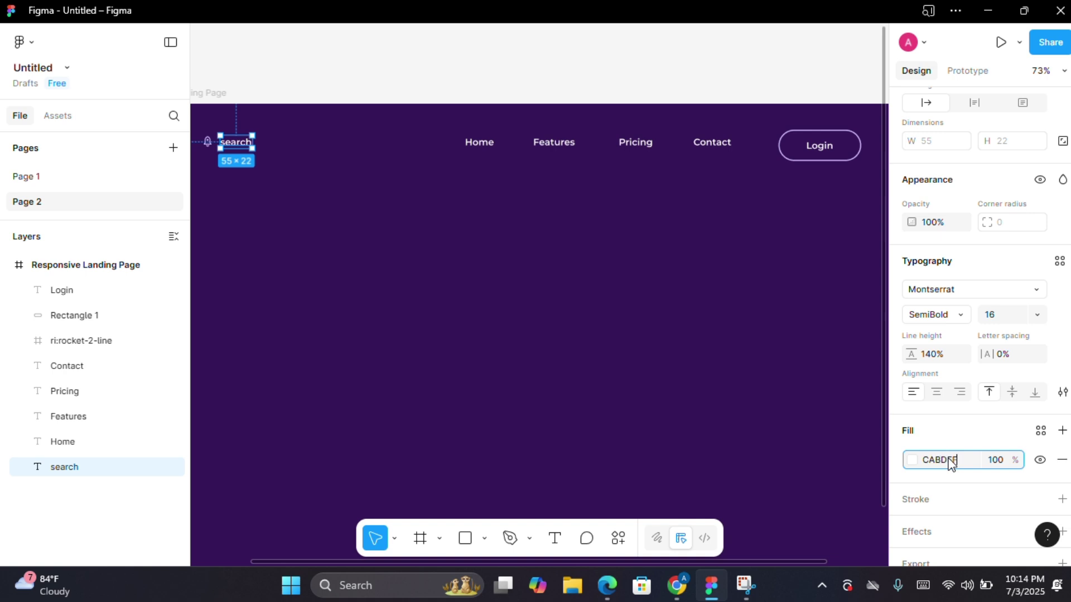
left_click(706, 412)
left_click(239, 143)
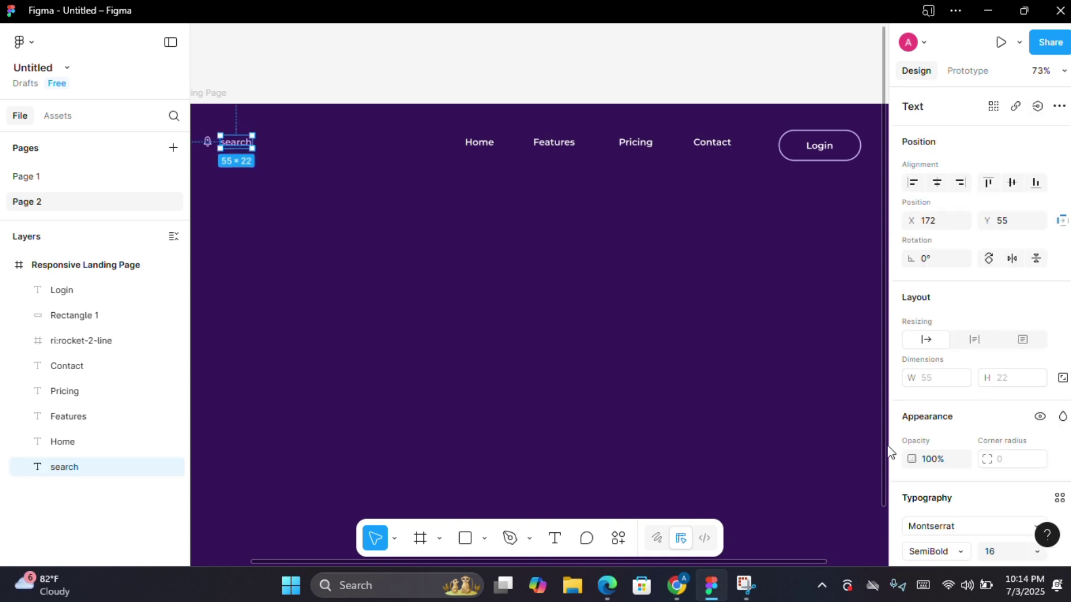
Change the fill colour of the four menu texts from "Home" to "Contact" to match the lilac "search" text
left_click(479, 141)
left_click_drag(453, 28, 751, 161)
scroll(948, 390, "down", 5)
left_click(946, 422)
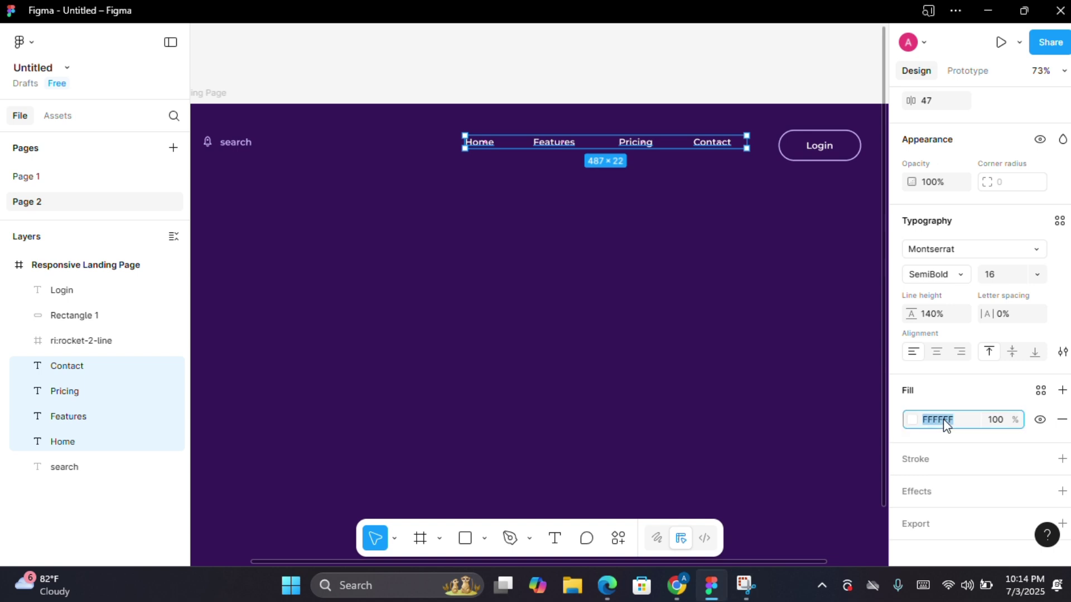
key("BackSpace")
left_click(775, 335)
Set the fill colour of the "Login" text to CABDFF
left_click(819, 145)
scroll(974, 391, "down", 5)
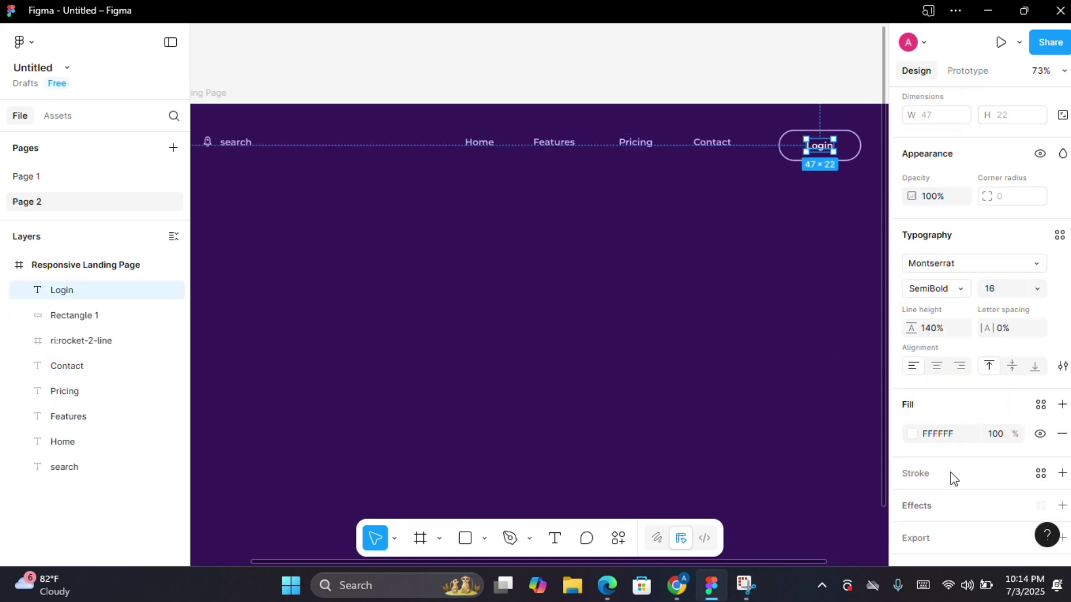
left_click(947, 436)
type("C")
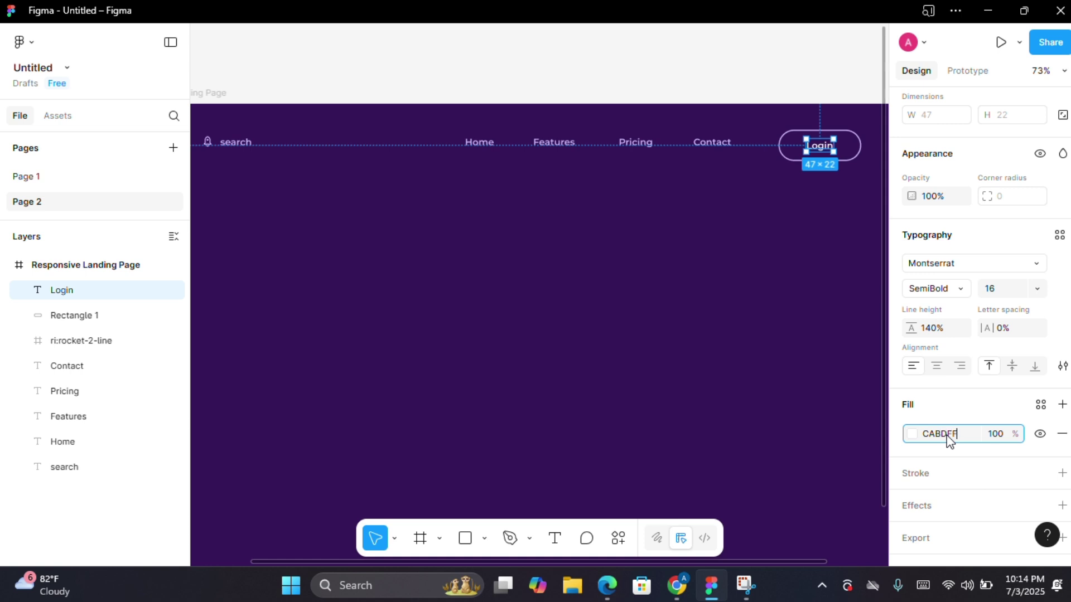
type("ABDFF")
left_click(629, 330)
Add a two-line heading text reading "Start Exploring" and "Infinite Space" in the frame below the navigation bar
scroll(589, 316, "down", 4)
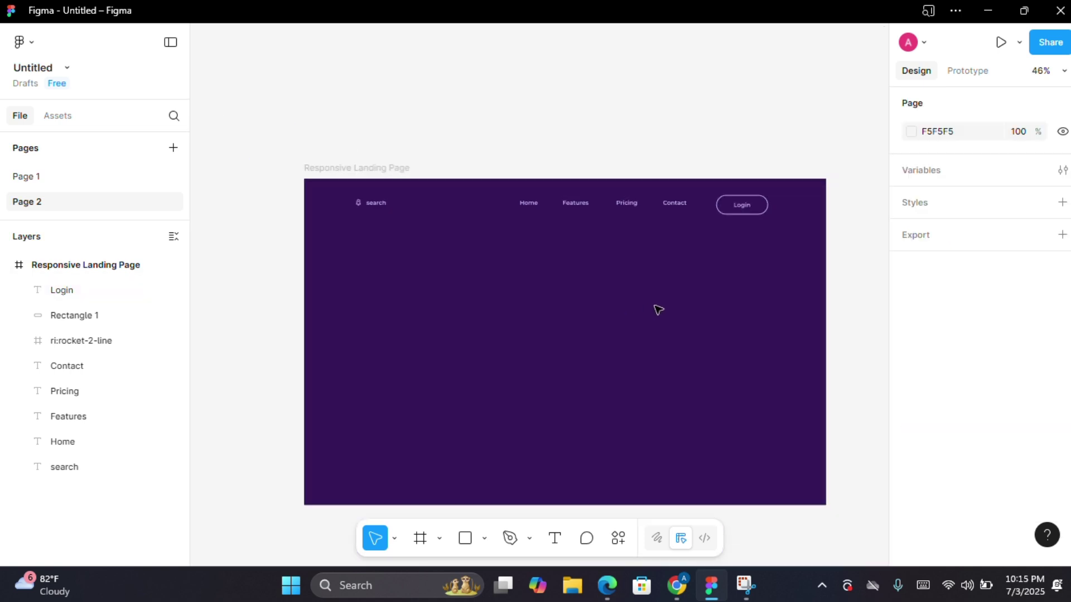
scroll(658, 309, "up", 2)
left_click(555, 539)
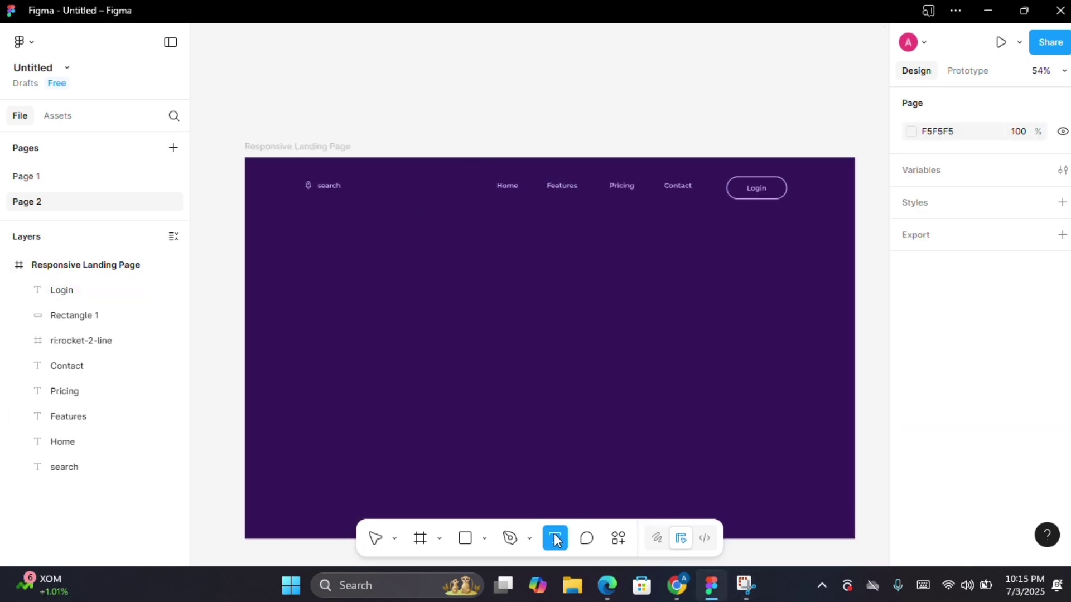
left_click(370, 303)
type("s")
key("BackSpace")
type("S")
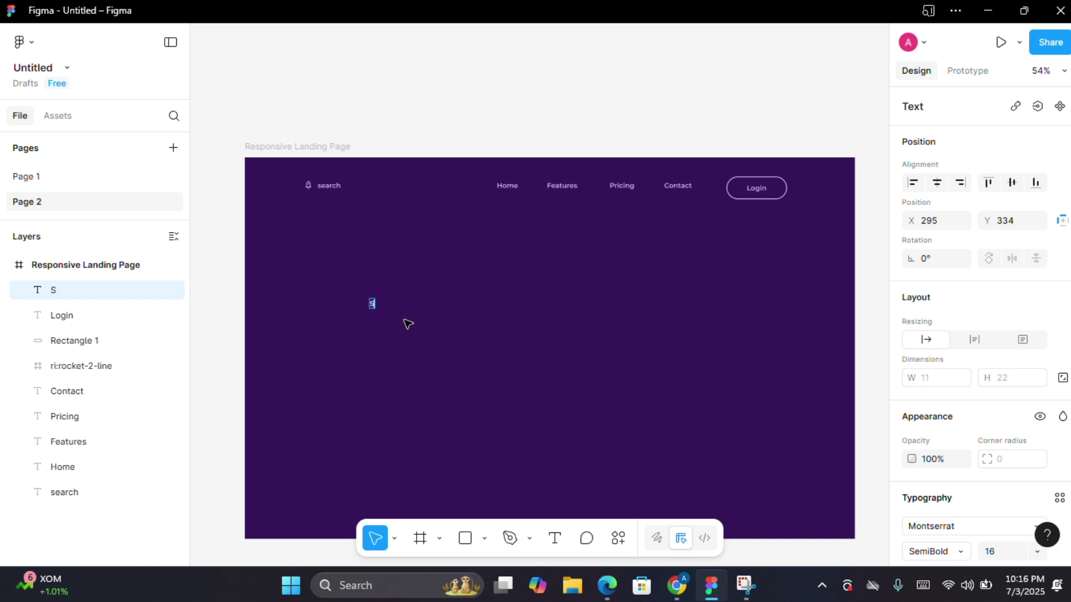
type("tart Exploring")
key("Return")
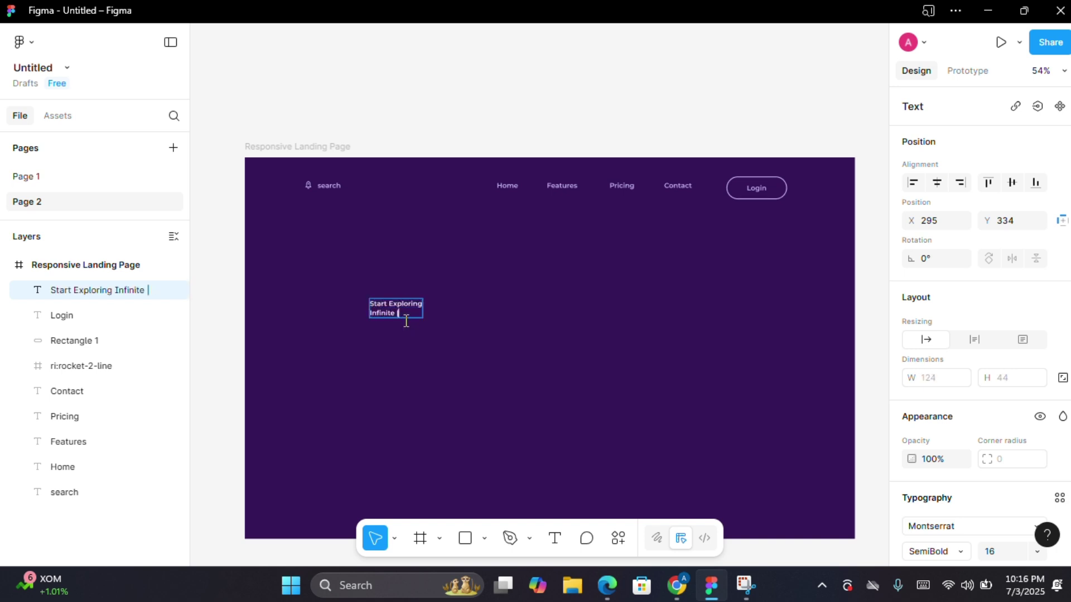
type("Infinite |Sp")
key("BackSpace")
key("BackSpace")
key("BackSpace")
type("Spag")
Set the whole heading to font size 64 and Bold weight
key("ctrl+a")
left_click(1010, 552)
key("BackSpace")
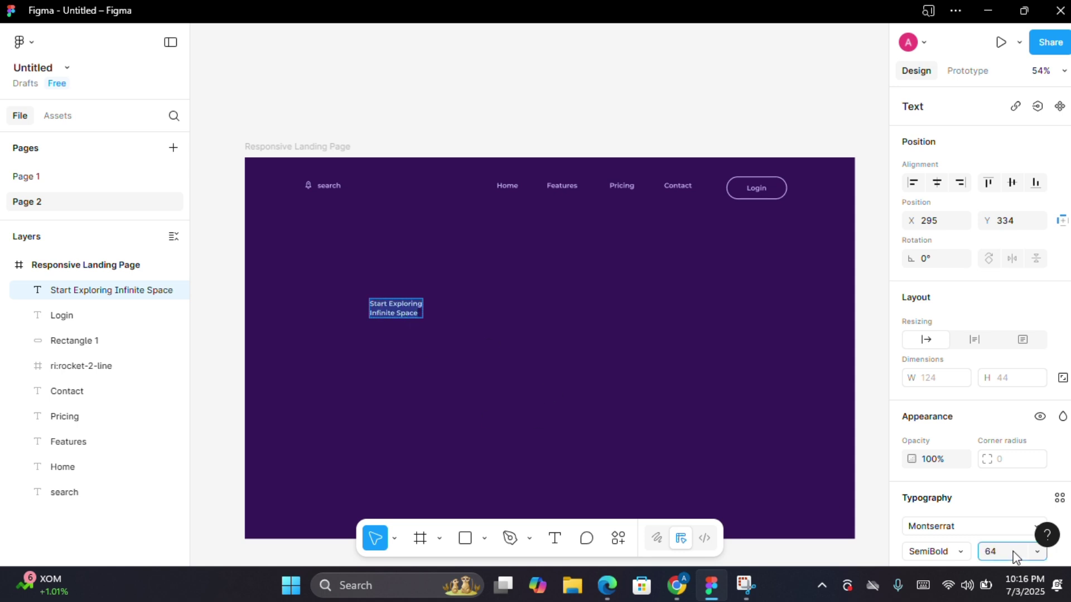
left_click(943, 552)
left_click(942, 259)
key("Escape")
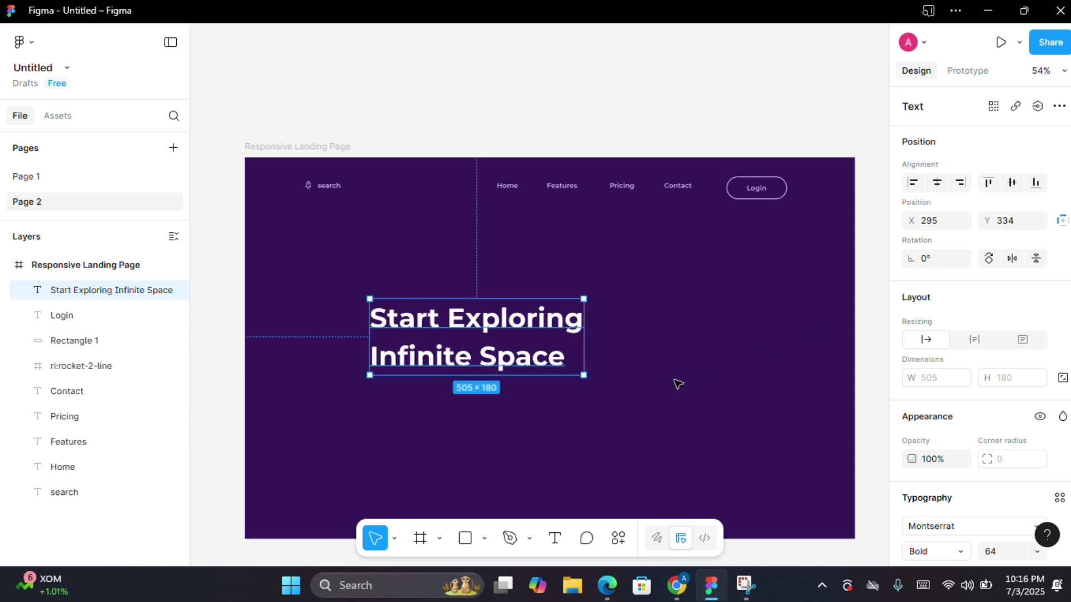
Move the heading to the left so its left edge lines up with the rocket icon
left_click_drag(492, 343, 421, 333)
mouse_move(426, 325)
left_mouse_down()
mouse_move(421, 333)
mouse_move(433, 334)
left_mouse_up()
key("Escape")
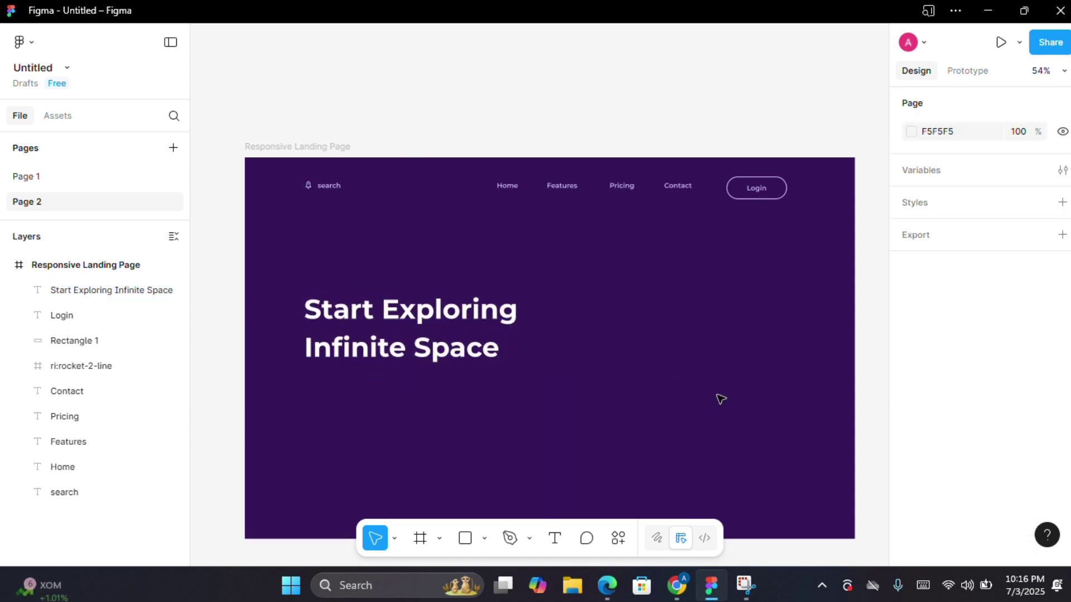
Move the "Home" text above the heading to X 140, Y 275 and reword it as "NAVIGATE THE UNIVERSE"
scroll(491, 279, "down", 3)
left_click(495, 242)
left_click(499, 105)
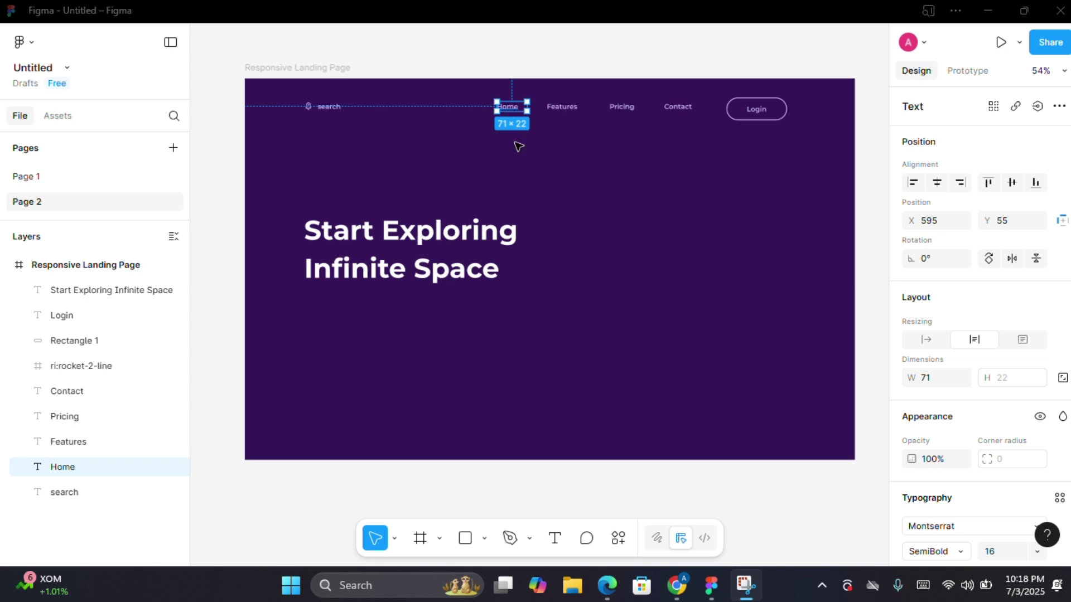
left_click_drag(514, 108, 324, 202)
double_click(321, 202)
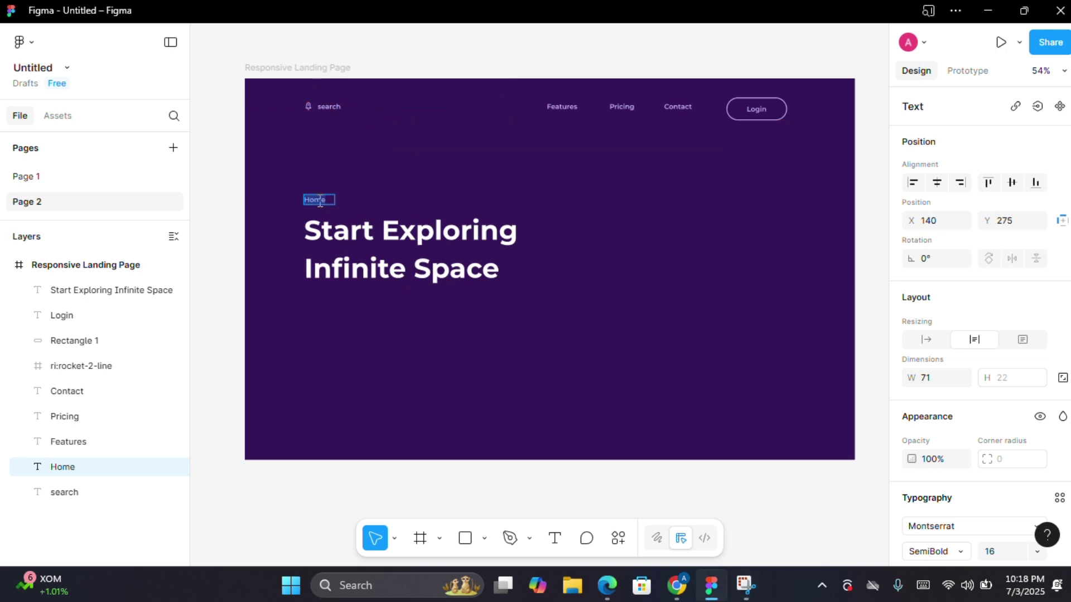
type("NAVIGA")
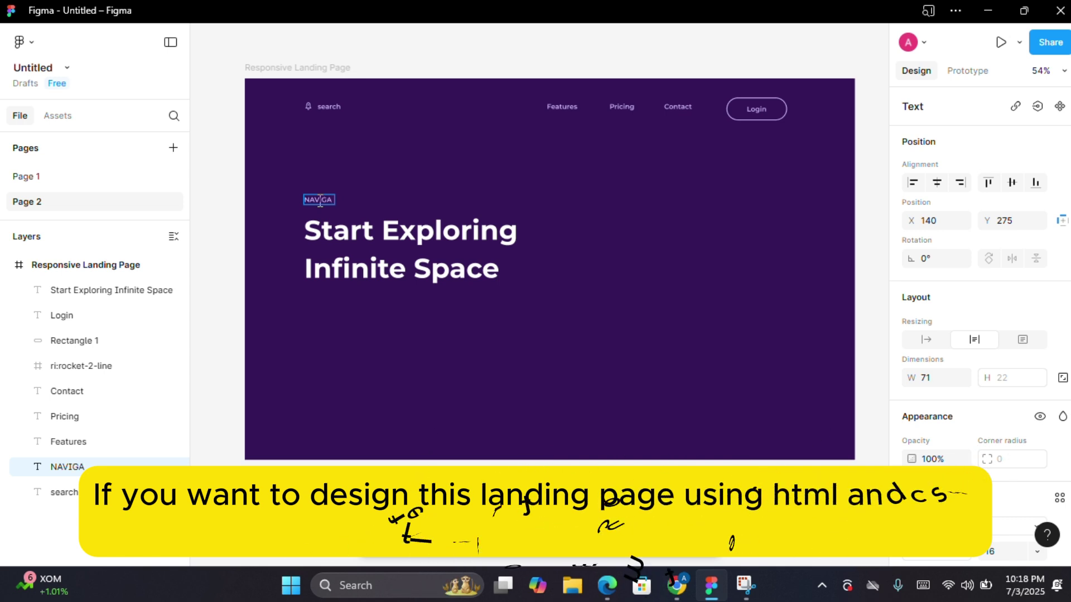
type("TE THE UNIVERSE")
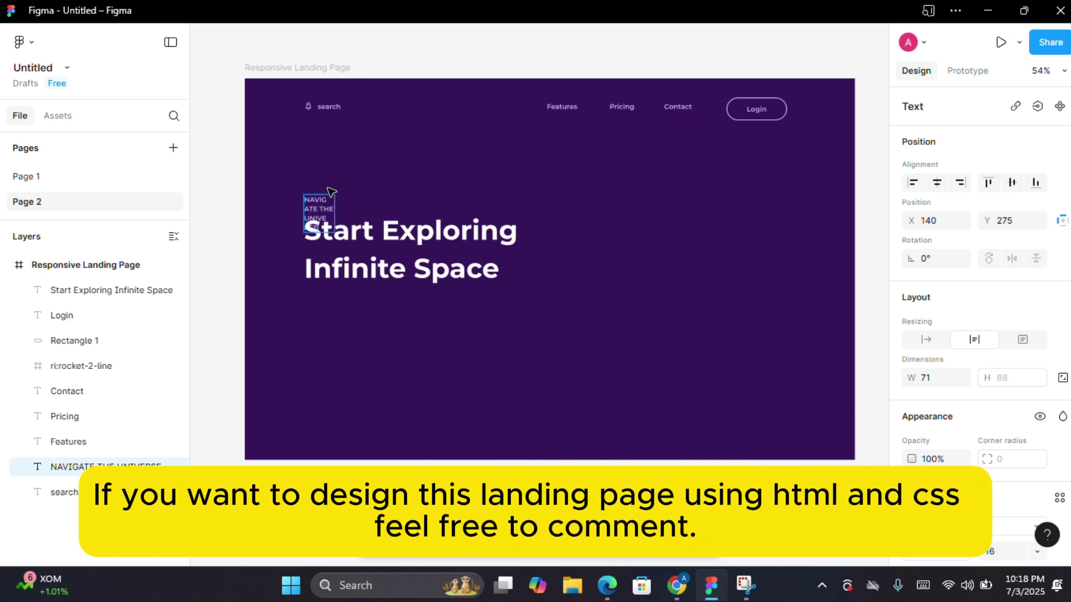
Widen the "NAVIGATE THE UNIVERSE" text box to 248 so it fits one line, and set its weight to Bold
key("Escape")
left_click_drag(350, 208, 410, 208)
double_click(380, 201)
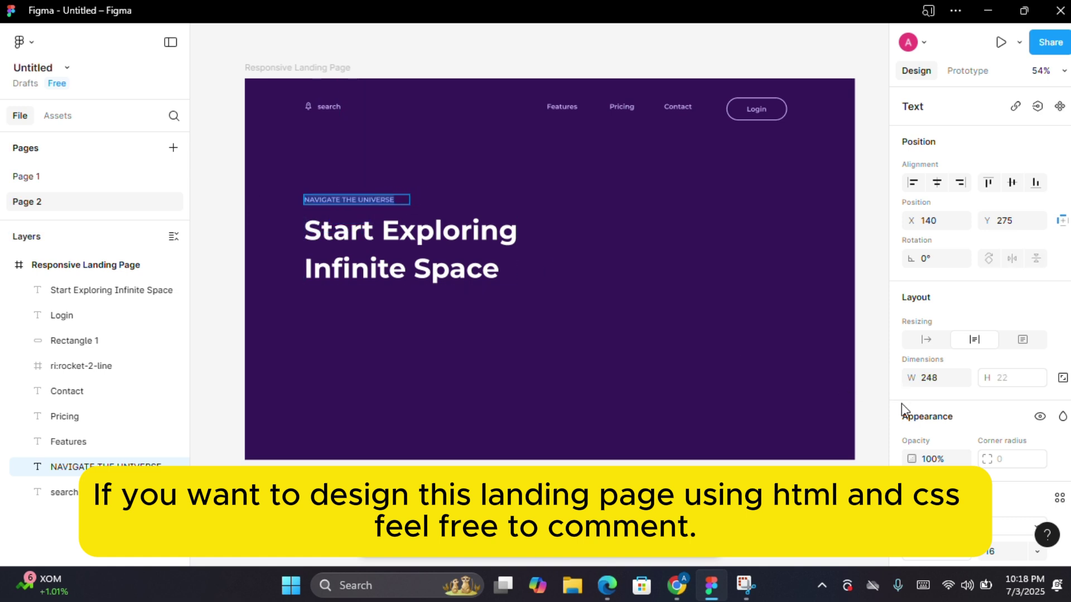
scroll(901, 409, "down", 2)
left_click(937, 473)
left_click(959, 262)
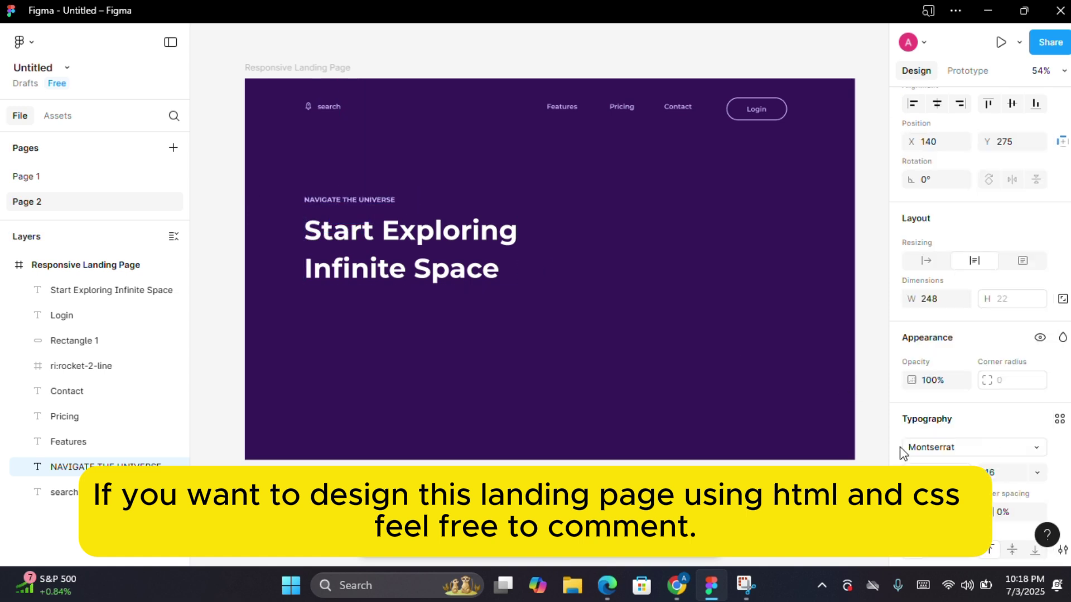
key("Escape")
left_click(581, 335)
Move the "NAVIGATE THE UNIVERSE" text slightly down, closer to the heading
scroll(585, 327, "up", 2)
scroll(586, 327, "down", 2)
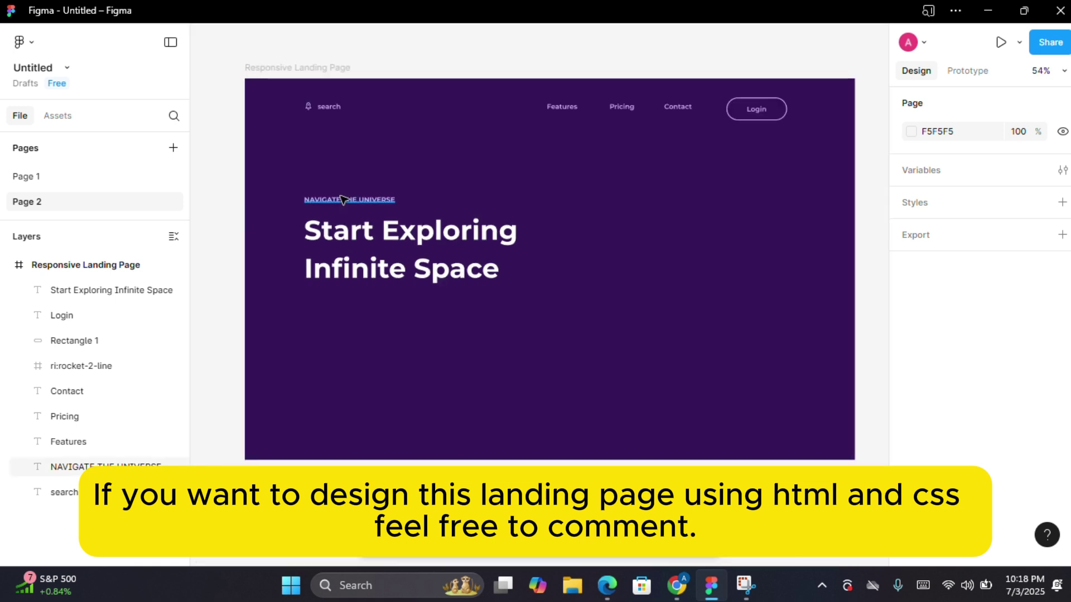
left_click(342, 200)
left_click_drag(390, 202, 398, 208)
left_click(624, 251)
Duplicate the "Features" menu text and place the copy below the heading at X 140, Y 538
left_click(559, 106)
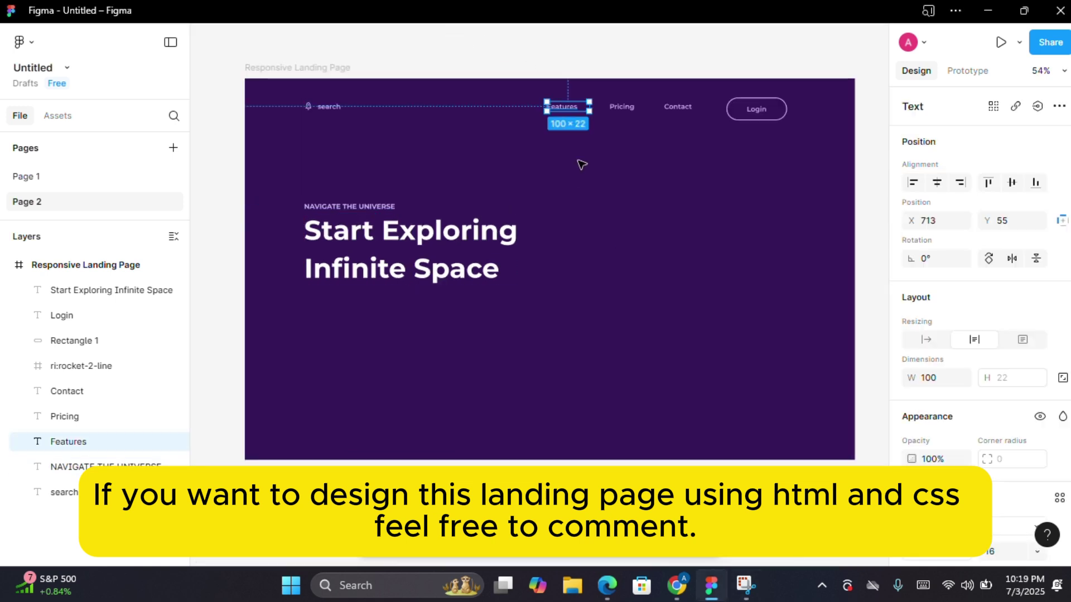
key("ctrl+d")
left_click_drag(564, 107, 334, 312)
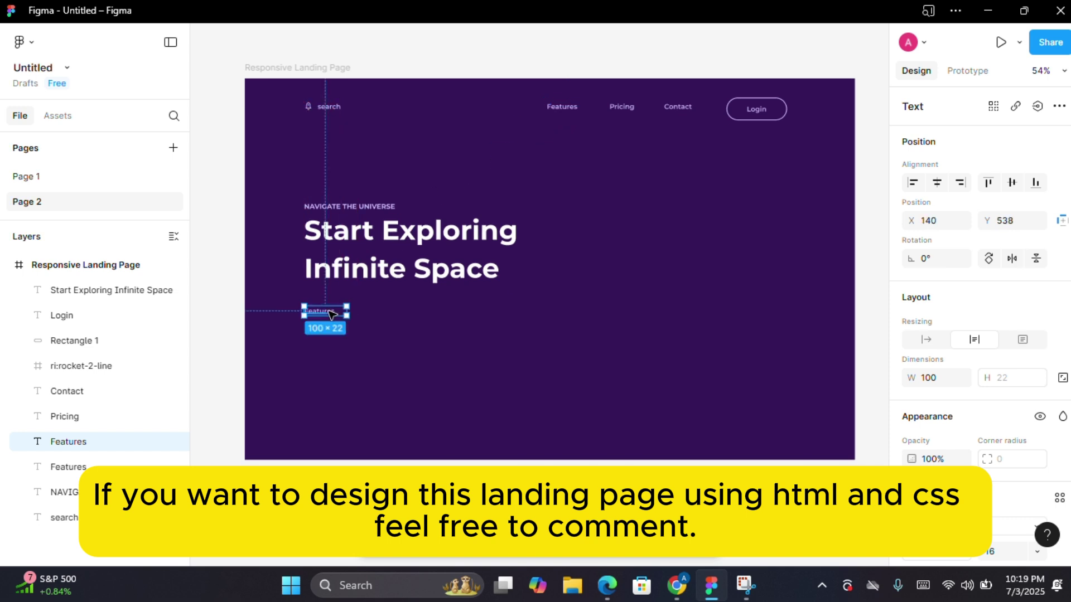
Set the copied text to Medium weight and size 18, and reword it as "Start your exploration in space,"
left_click(996, 547)
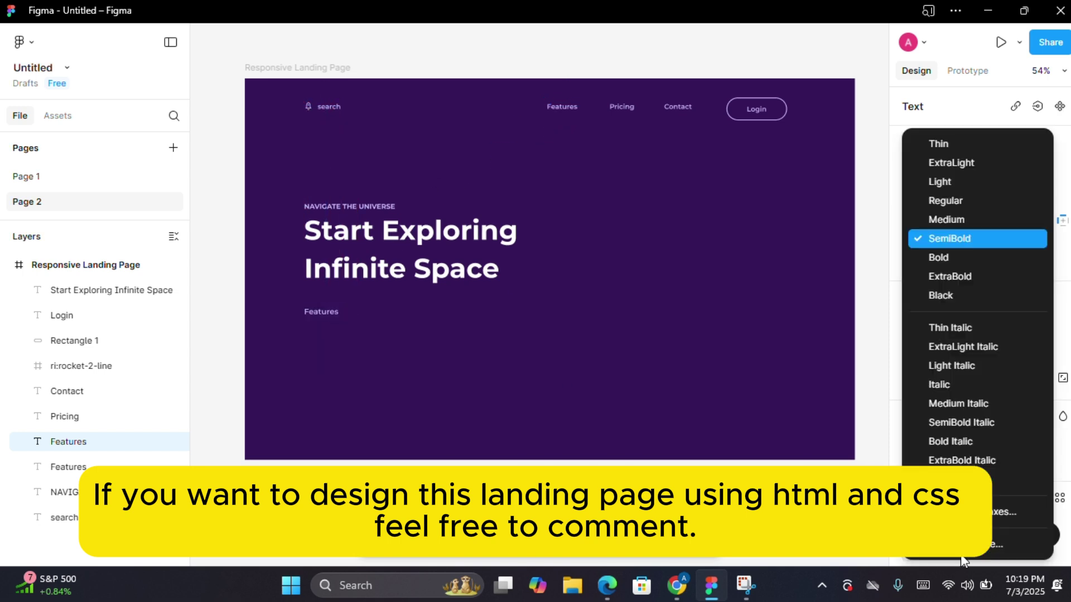
left_click(961, 220)
double_click(328, 311)
key("BackSpace")
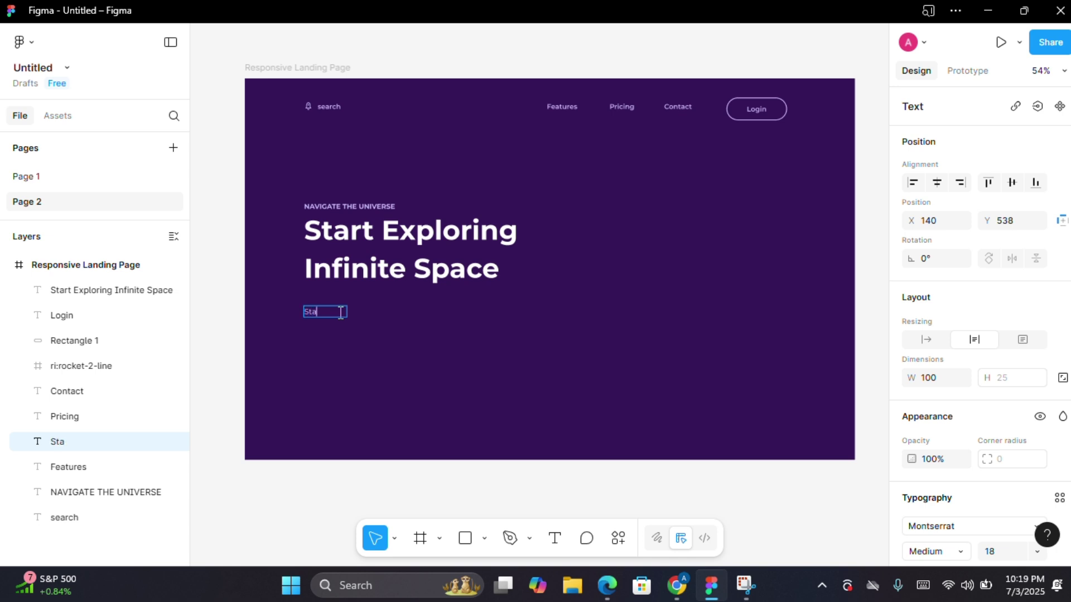
type("Start your explora")
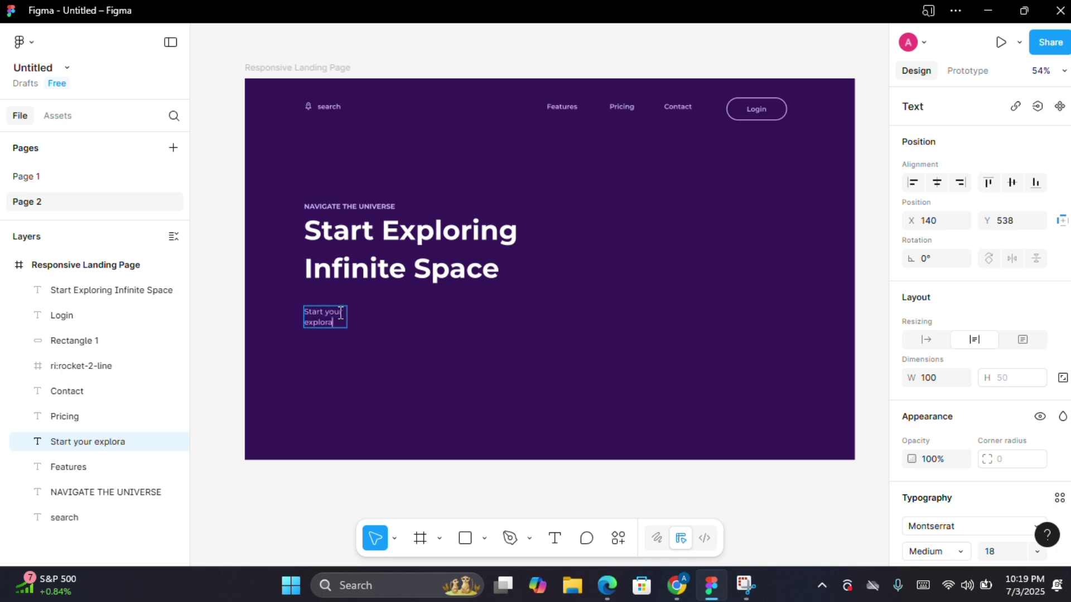
type("tion in space,")
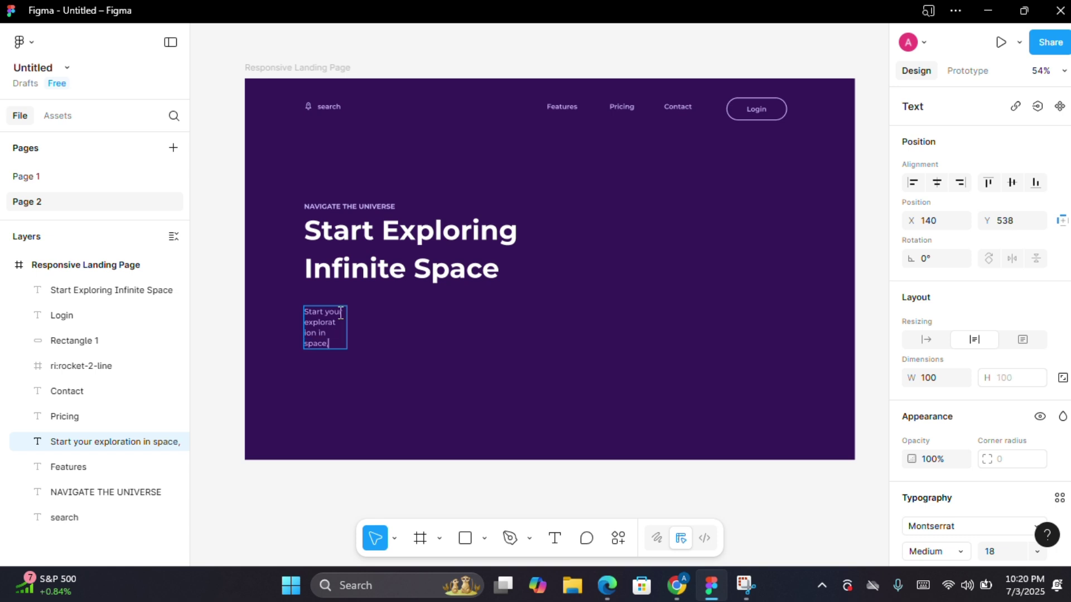
Widen the paragraph text box to 373 and continue its wording with "navigate and discover all the wonders of the universe."
key("Escape")
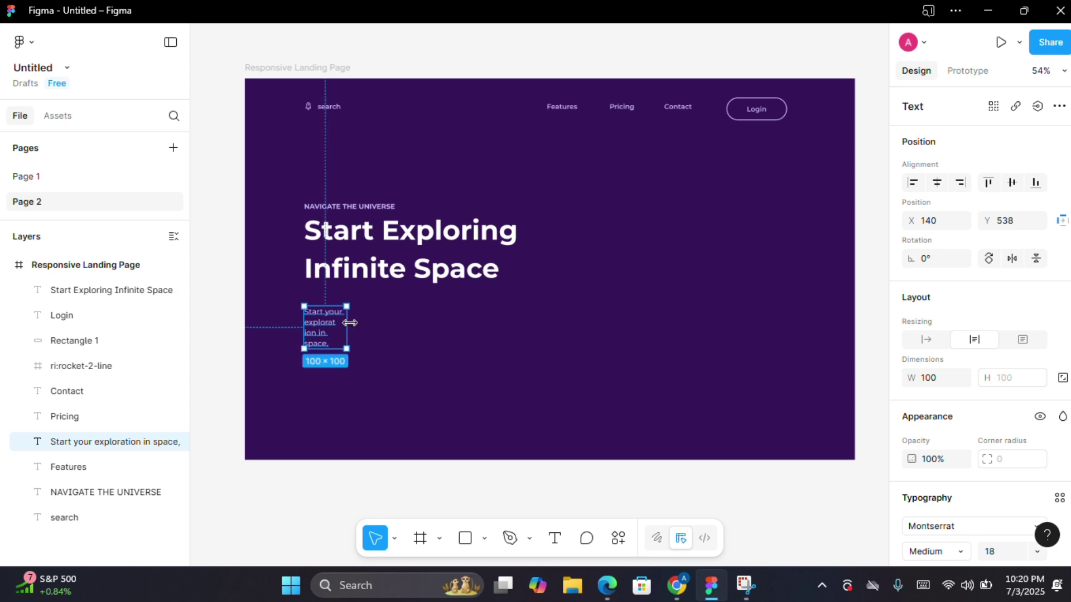
left_click_drag(350, 326, 463, 317)
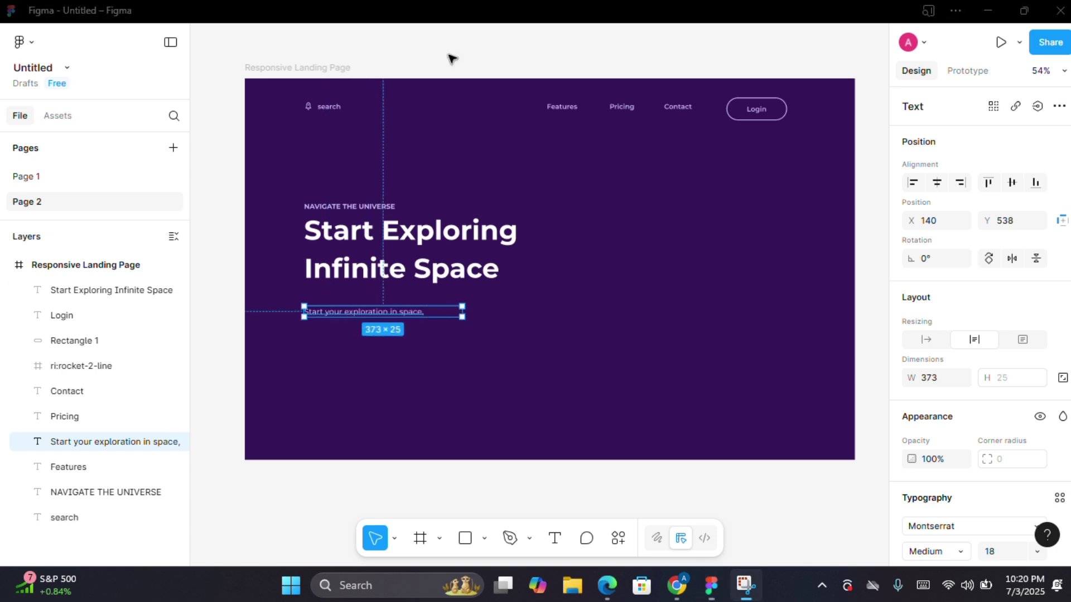
key("Escape")
left_click(428, 314)
double_click(427, 314)
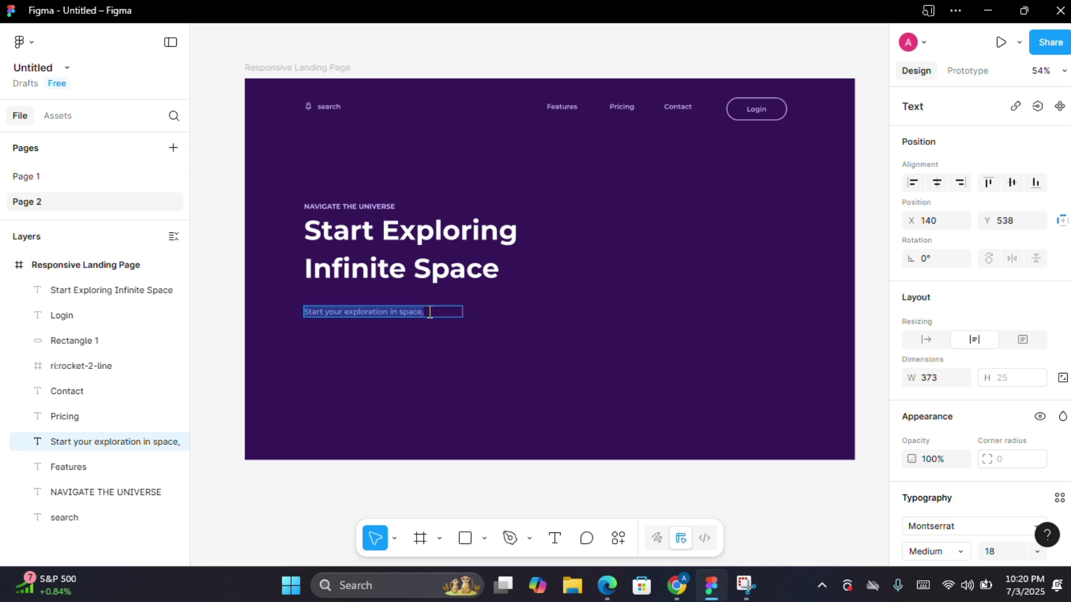
left_click(430, 313)
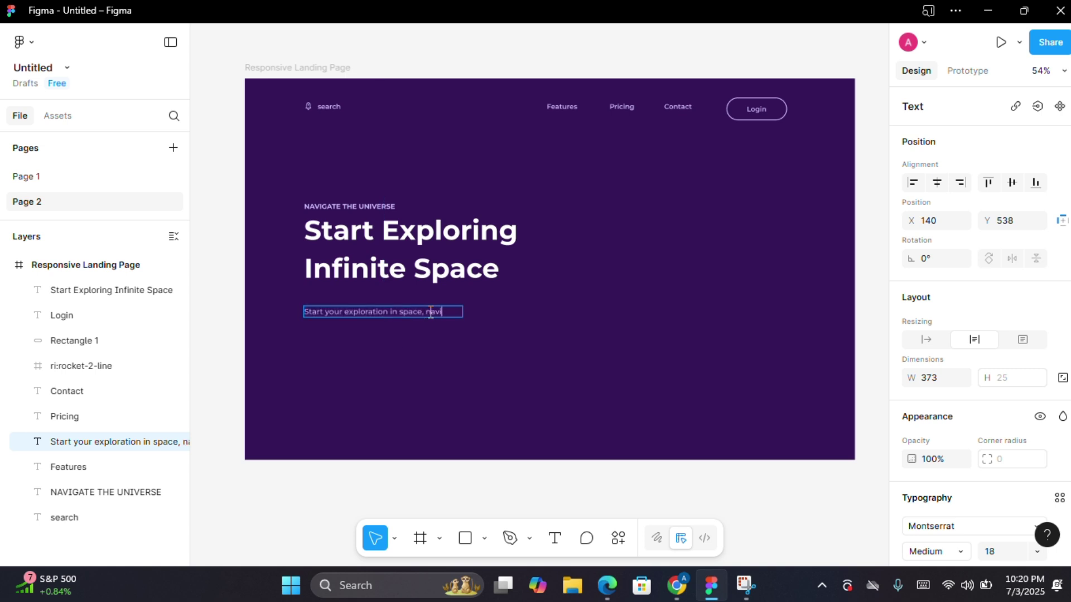
type("navigate and")
key("Escape")
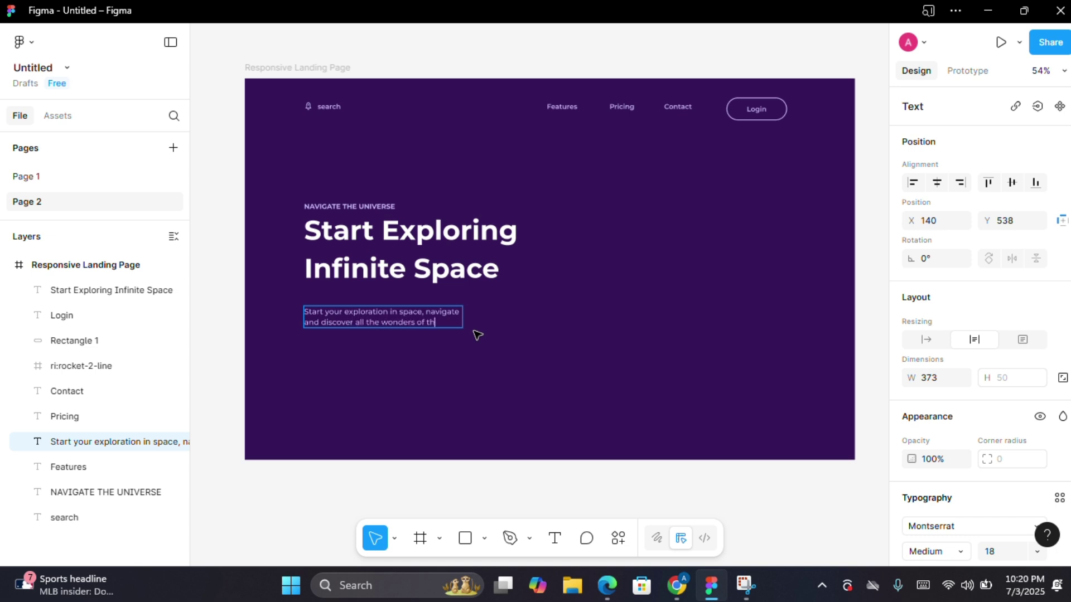
type("iverse.")
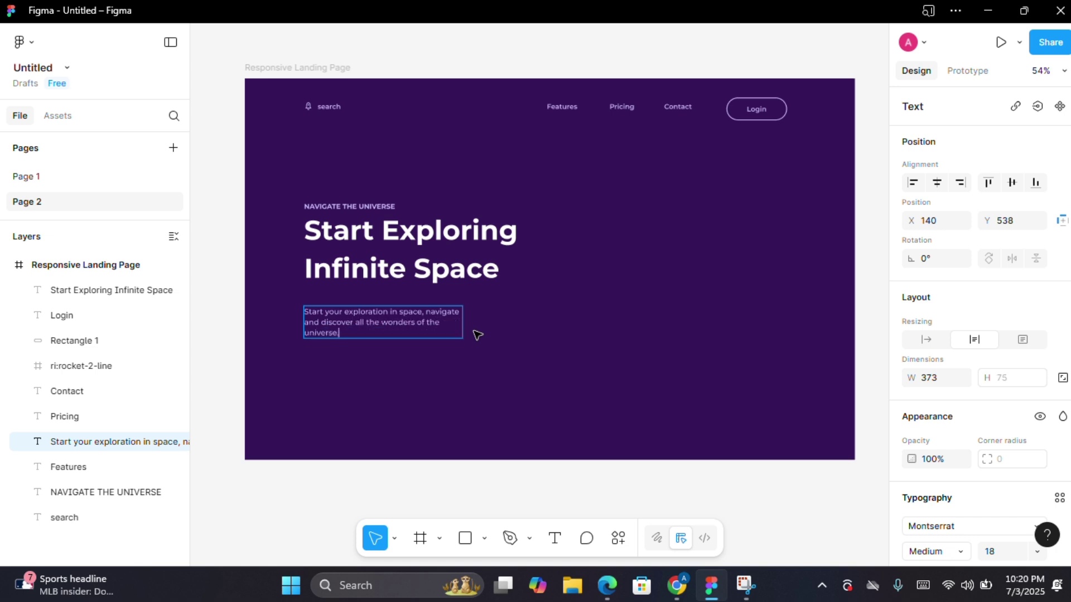
Widen the paragraph below the heading to about 417 so the text fits on two lines
key("Escape")
left_click_drag(463, 322, 481, 320)
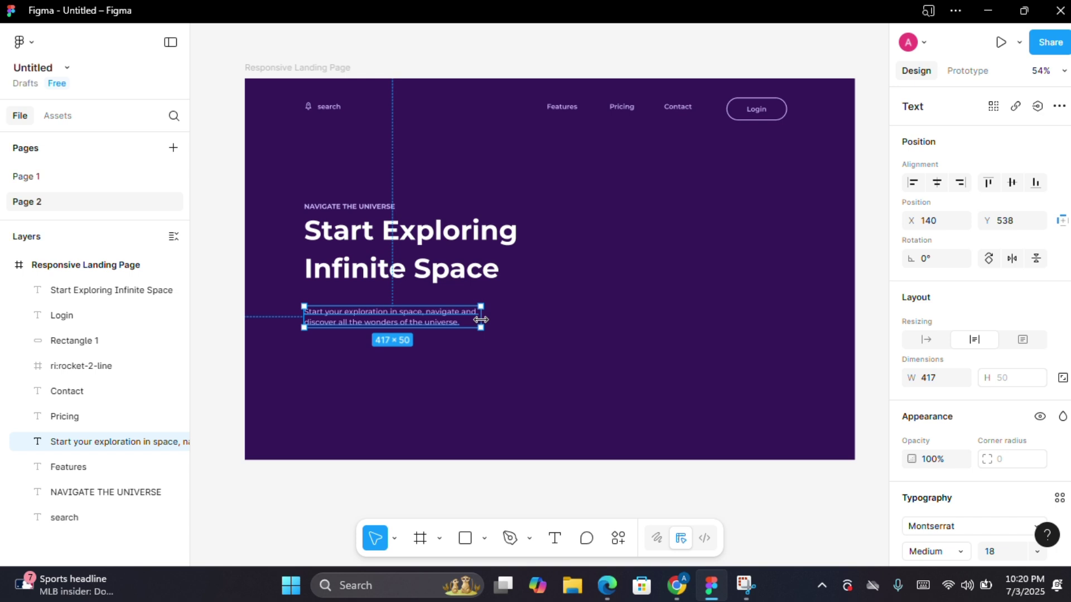
left_click(578, 336)
left_click(417, 322)
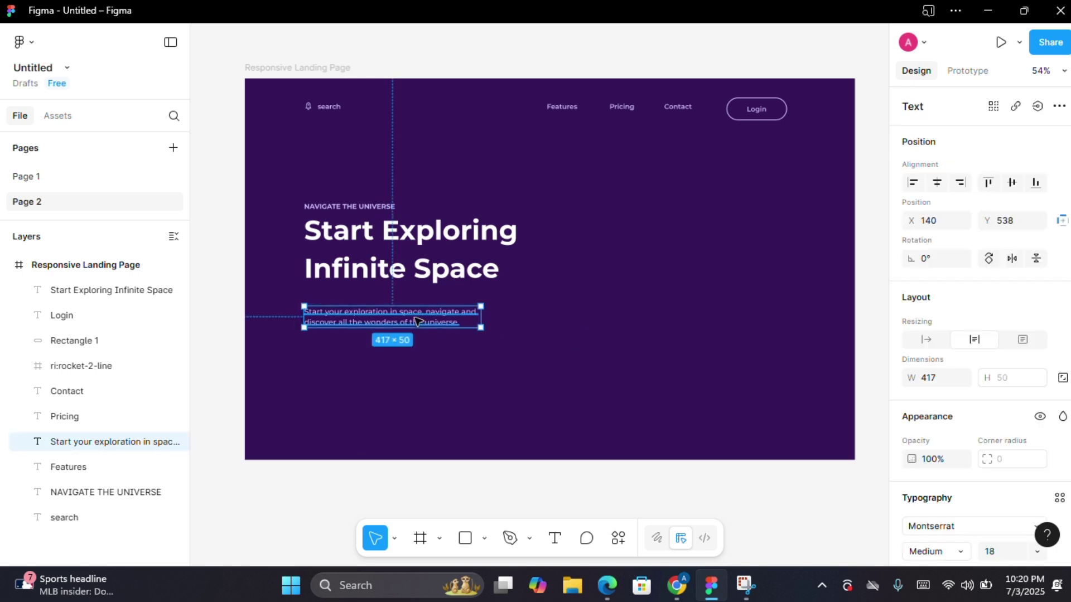
left_click(464, 67)
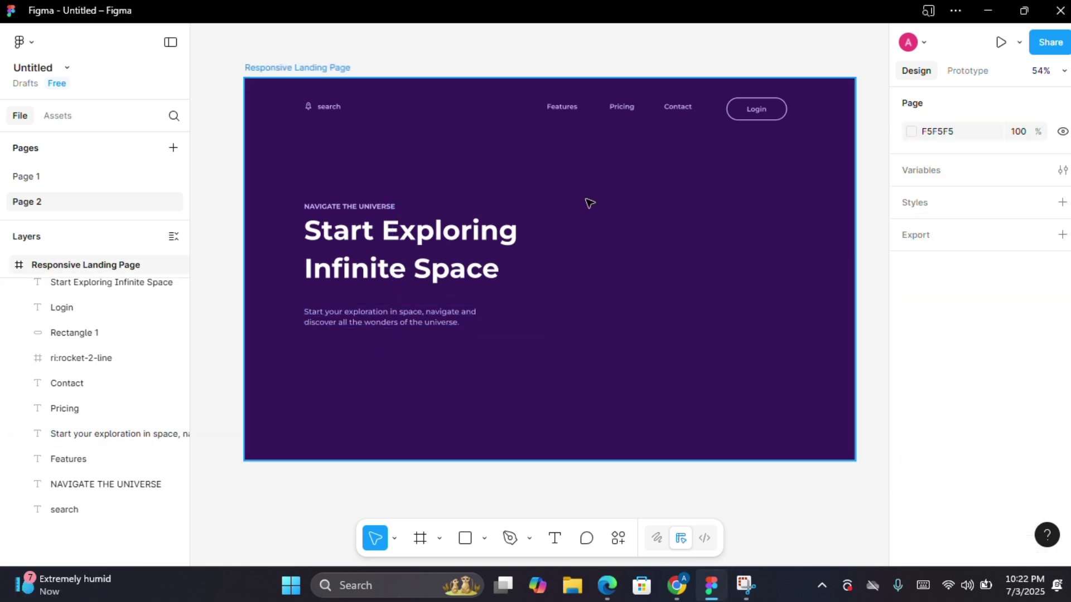
Paste the copied rocket illustration into the landing page frame and move it to the empty area right of the heading
key("ctrl+v")
scroll(553, 188, "down", 5, "ctrl")
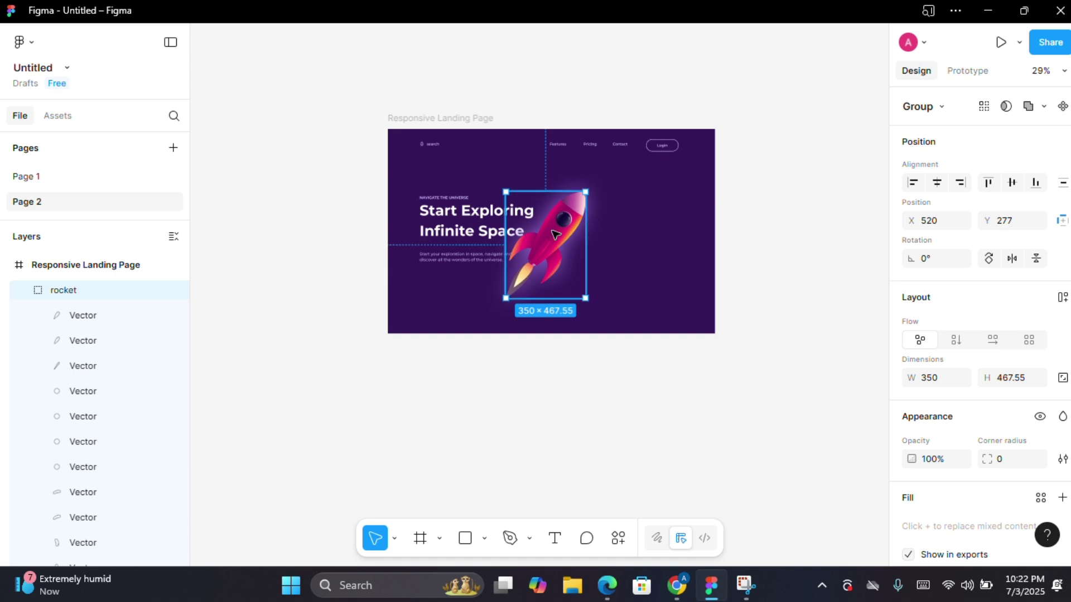
left_click_drag(579, 237, 635, 252)
left_click(777, 220)
Paste the copied larger planet illustration and place it above and left of the rocket, at about X 797, Y 238
scroll(777, 219, "up", 2, "ctrl")
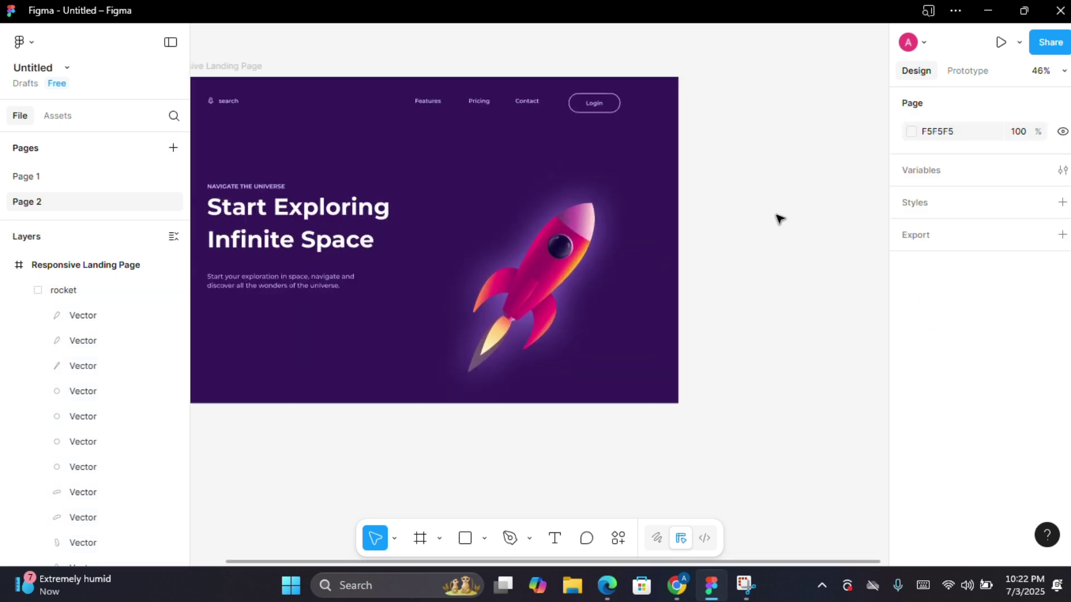
key("ctrl+v")
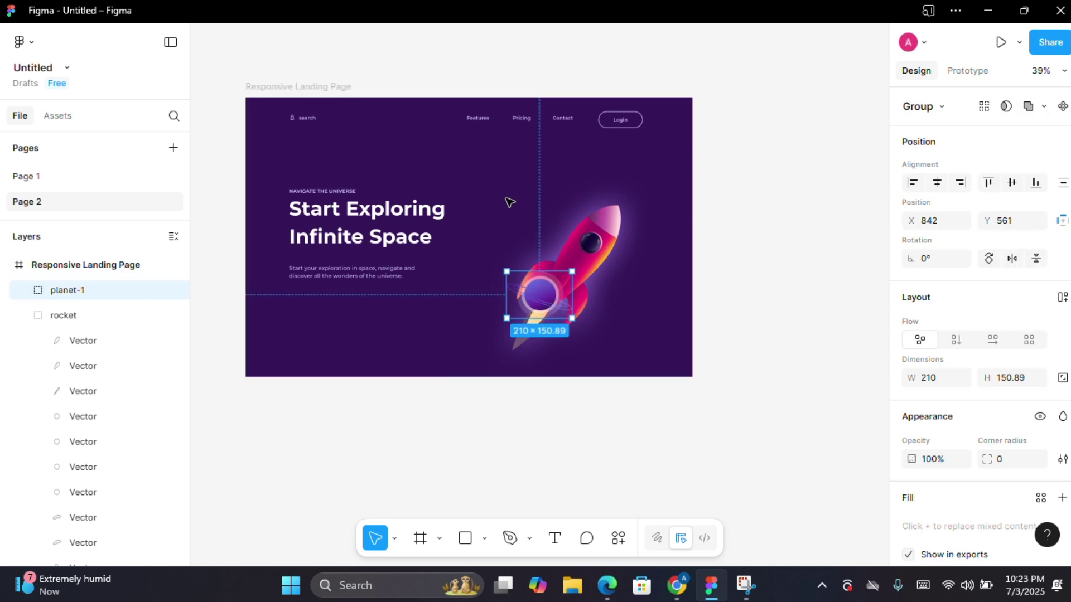
left_click_drag(550, 301, 536, 201)
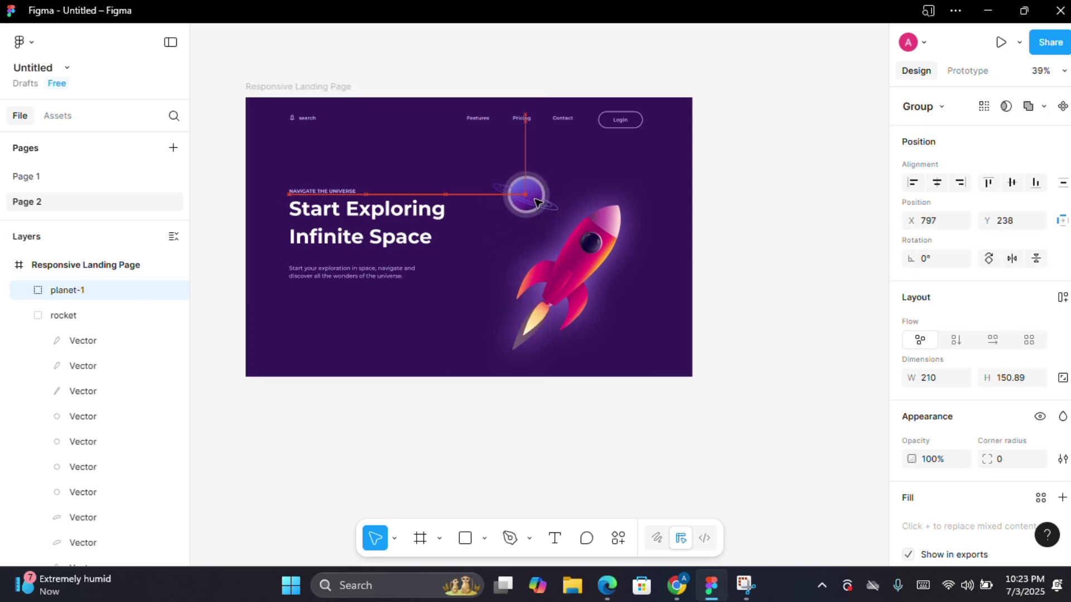
left_click(666, 281)
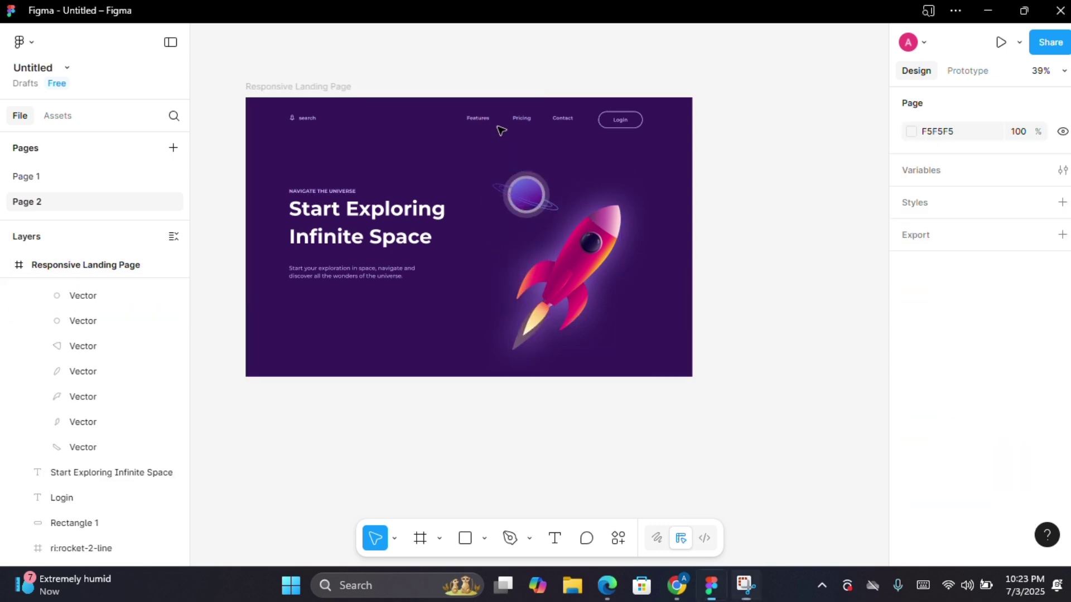
Paste the smaller planet illustration and place it just above the rocket's tip, below the Login button
key("ctrl+v")
left_click_drag(540, 298, 635, 174)
left_click(660, 249)
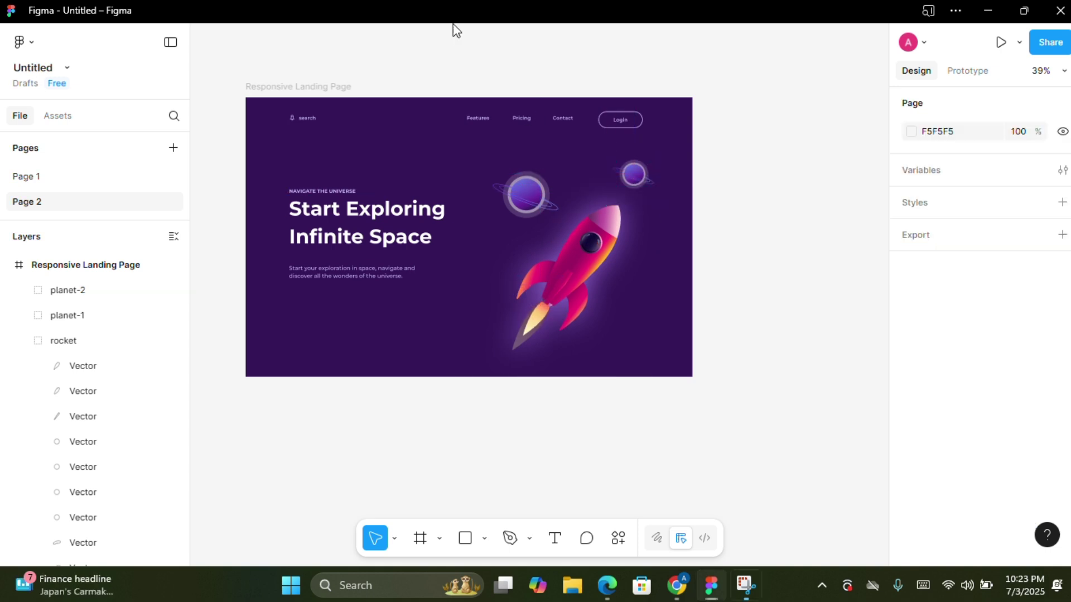
Paste the scattered space dots around the rocket and planets, and shift the rocket slightly upward
key("ctrl+v")
left_click_drag(485, 353, 503, 279)
left_click(582, 268)
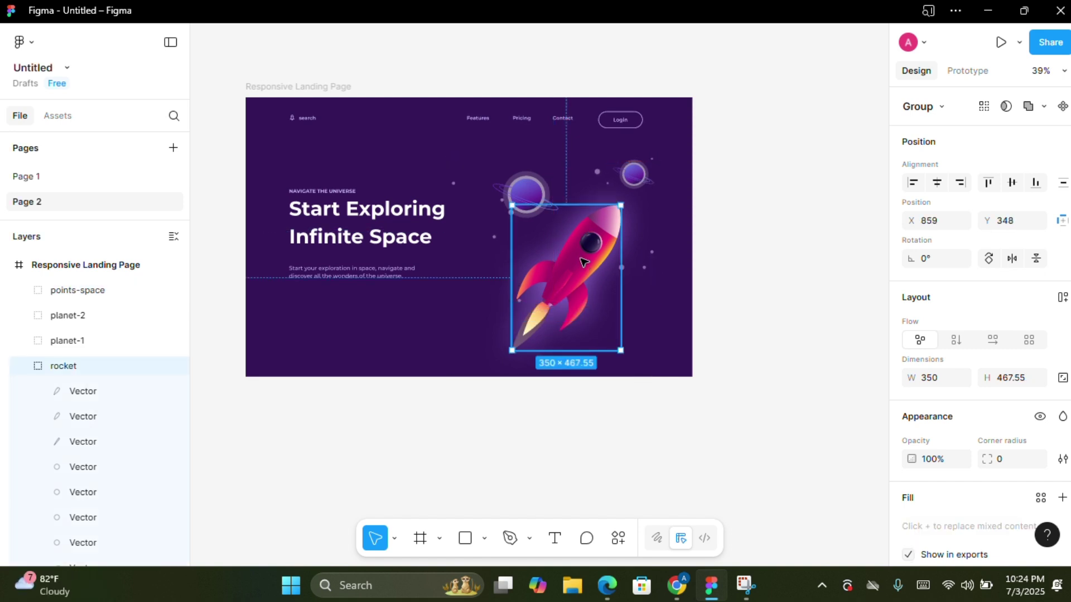
left_click_drag(583, 262, 583, 251)
left_click(762, 234)
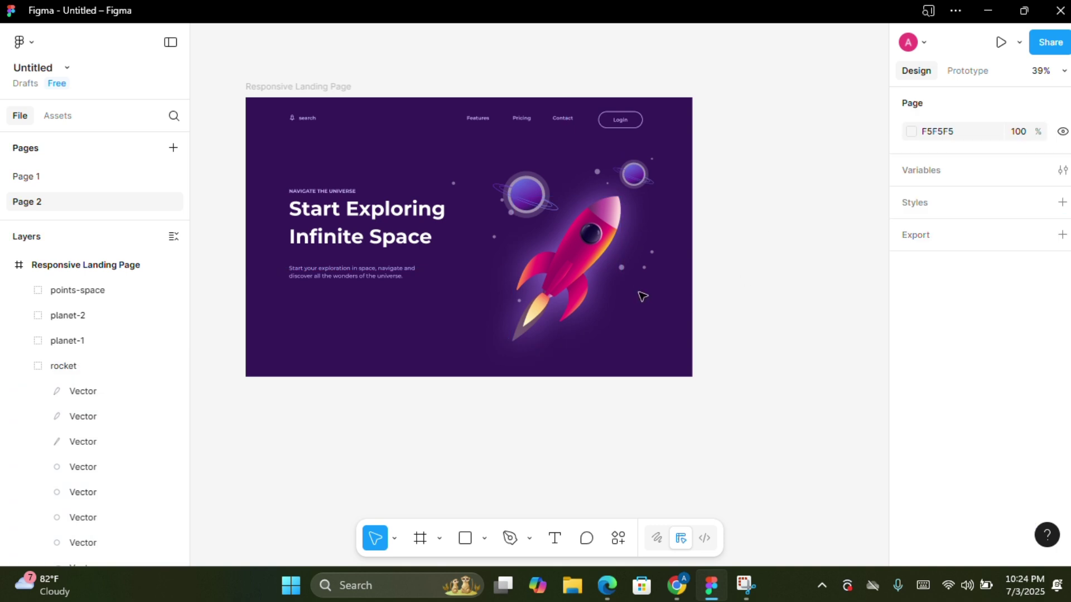
Paste the clouds illustration and place it across the full width of the frame's lower edge, at X 0, Y 540
scroll(442, 48, "down", 1)
scroll(446, 56, "up", 2)
left_click(440, 186)
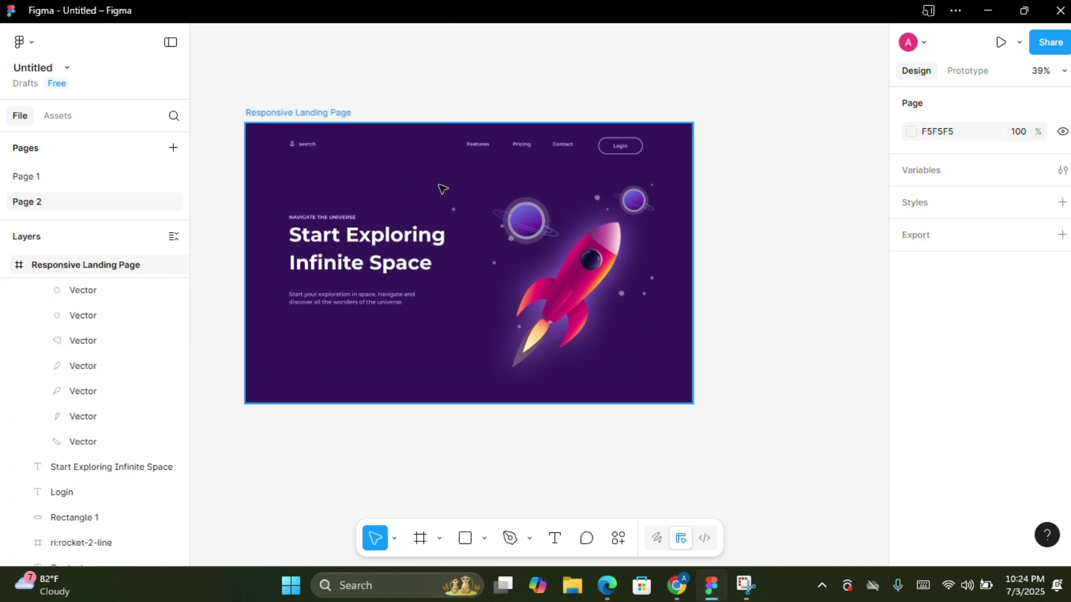
key("ctrl+v")
left_click_drag(728, 318, 660, 378)
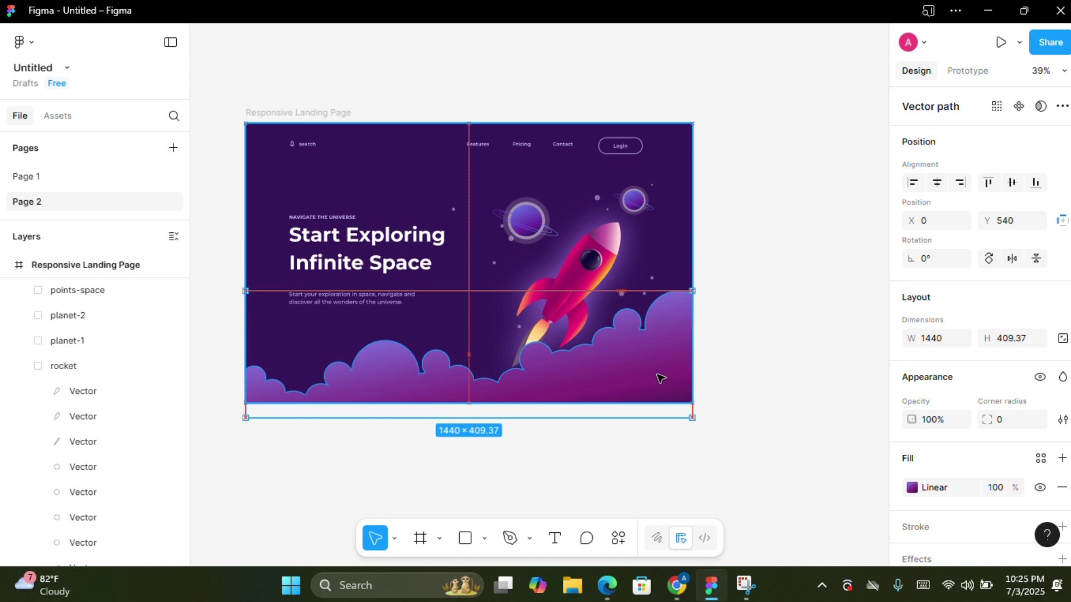
left_click(782, 336)
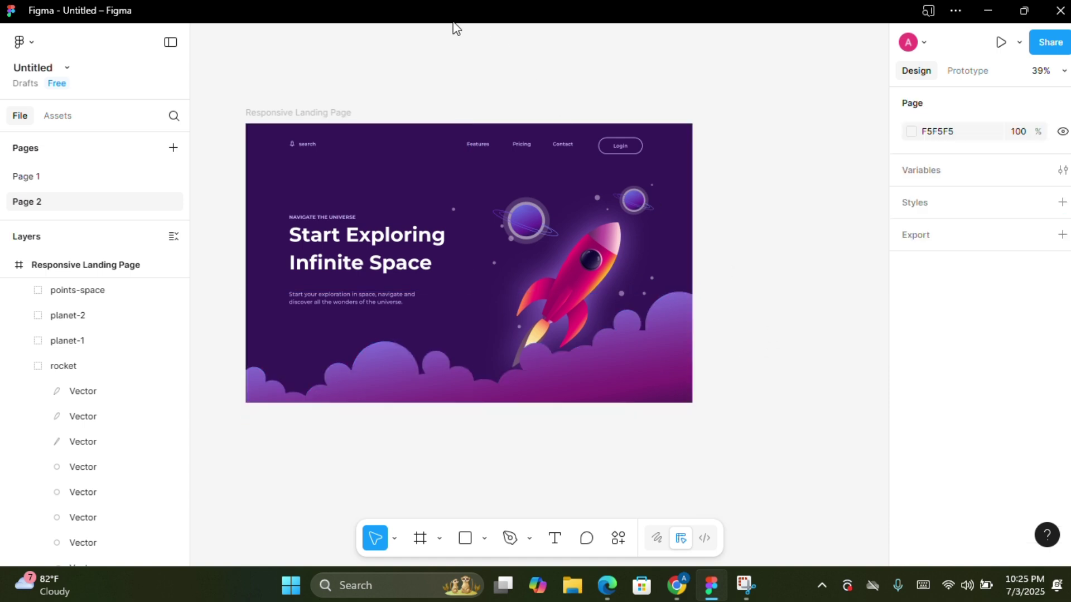
Paste the second clouds layer over the first and fit it into the frame's lower right corner, at X 240, Y 594
key("ctrl+v")
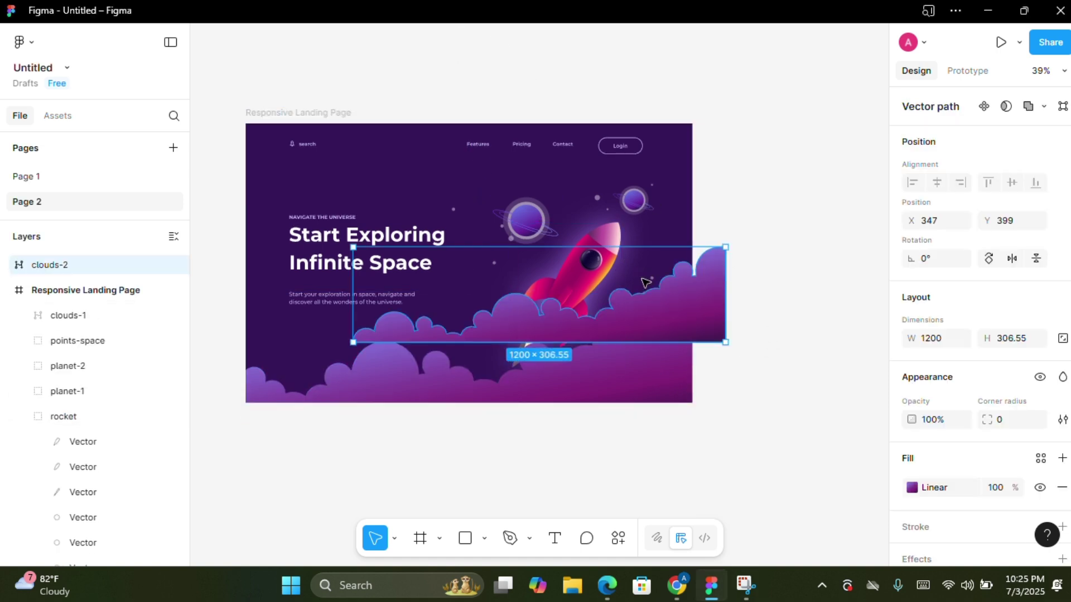
left_click_drag(645, 283, 610, 335)
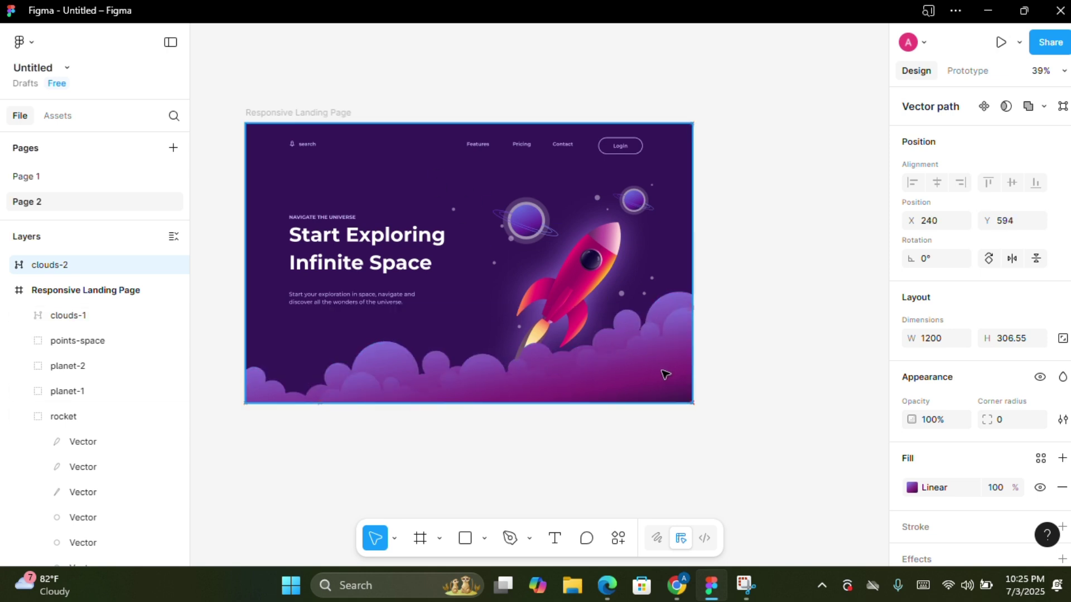
left_click(789, 313)
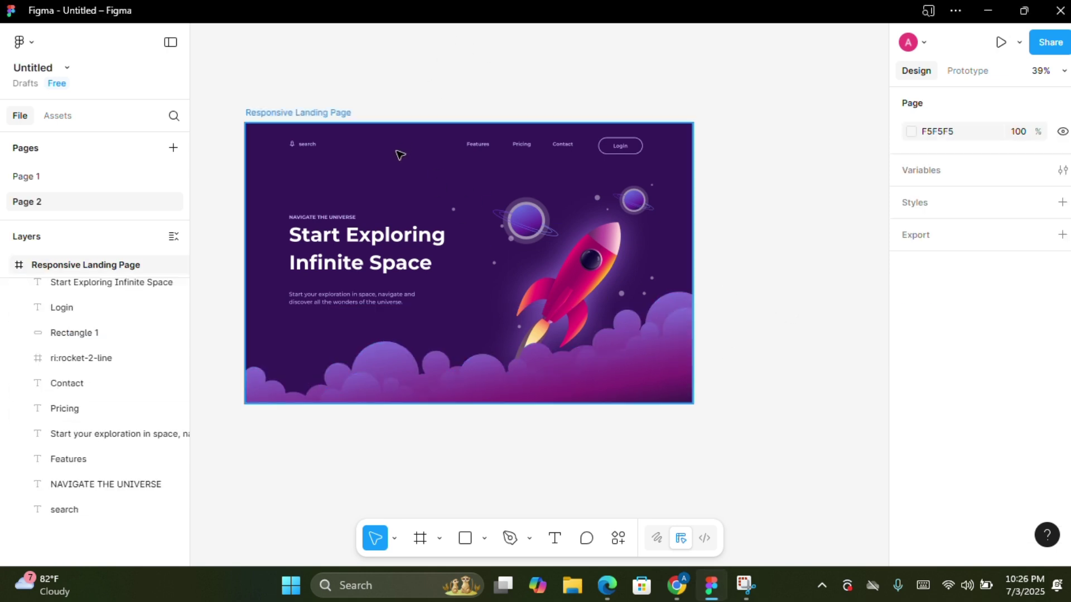
Paste the pink underline stroke beneath the word "Space" in the heading and send it behind the other layers
key("ctrl+v")
left_click_drag(561, 297, 423, 269)
right_click(424, 269)
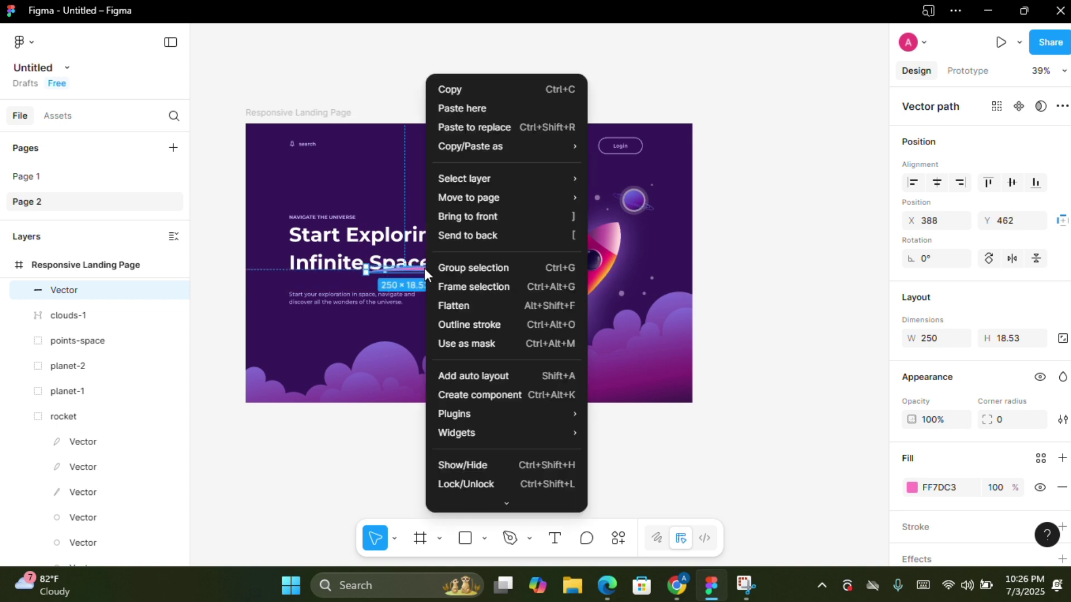
left_click(444, 235)
Lower the pink underline beneath "Space" slightly to Y 465
scroll(462, 304, "up", 5)
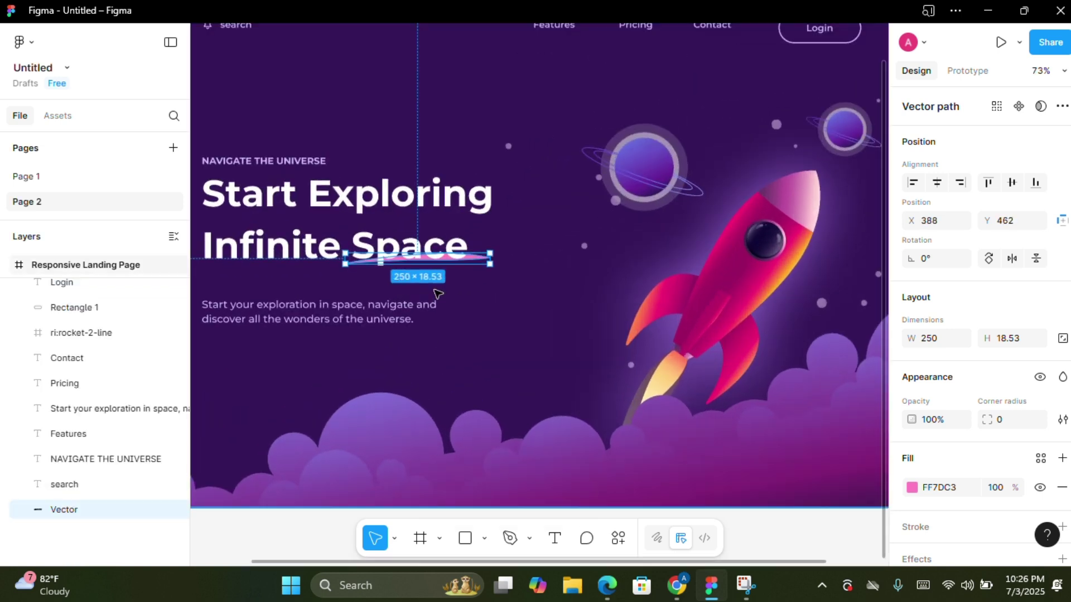
left_click(466, 277)
double_click(481, 260)
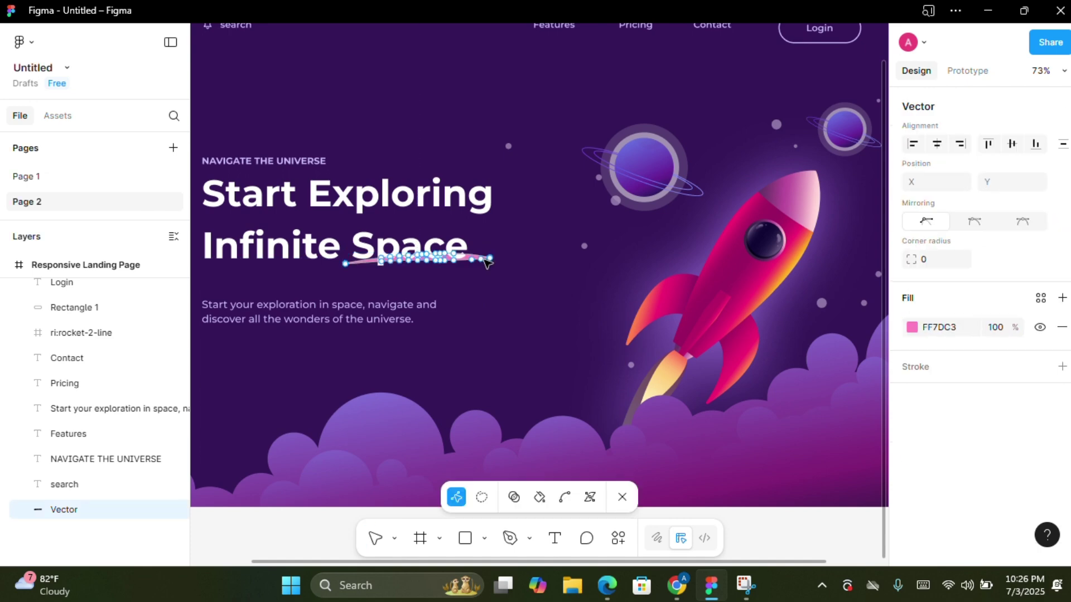
key("Escape")
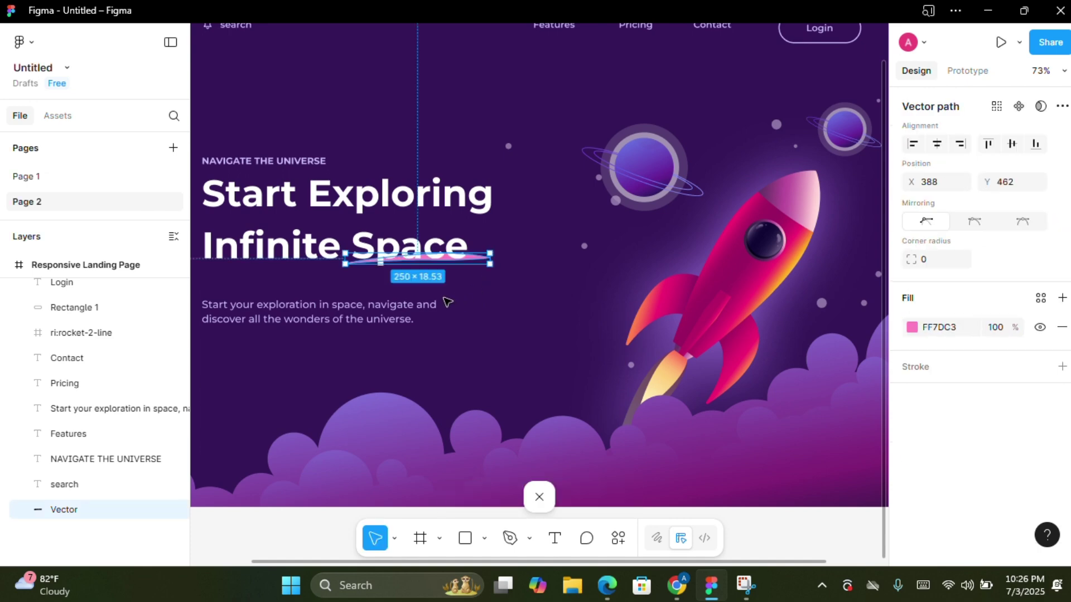
left_click_drag(467, 260, 464, 262)
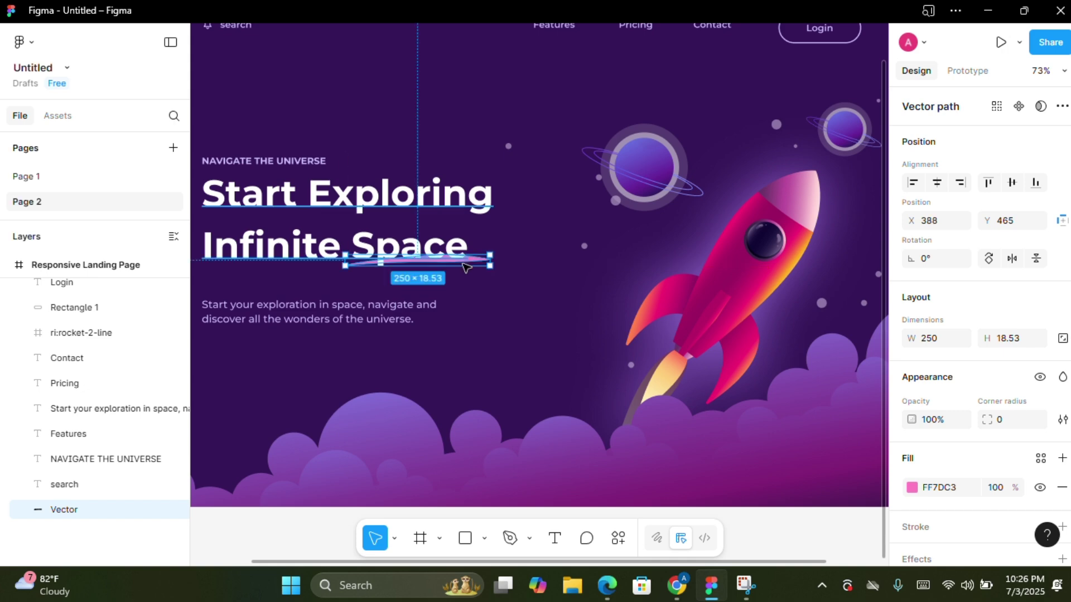
left_click(500, 317)
Nudge the pink underline slightly to the right under the word "Space"
scroll(499, 319, "down", 1)
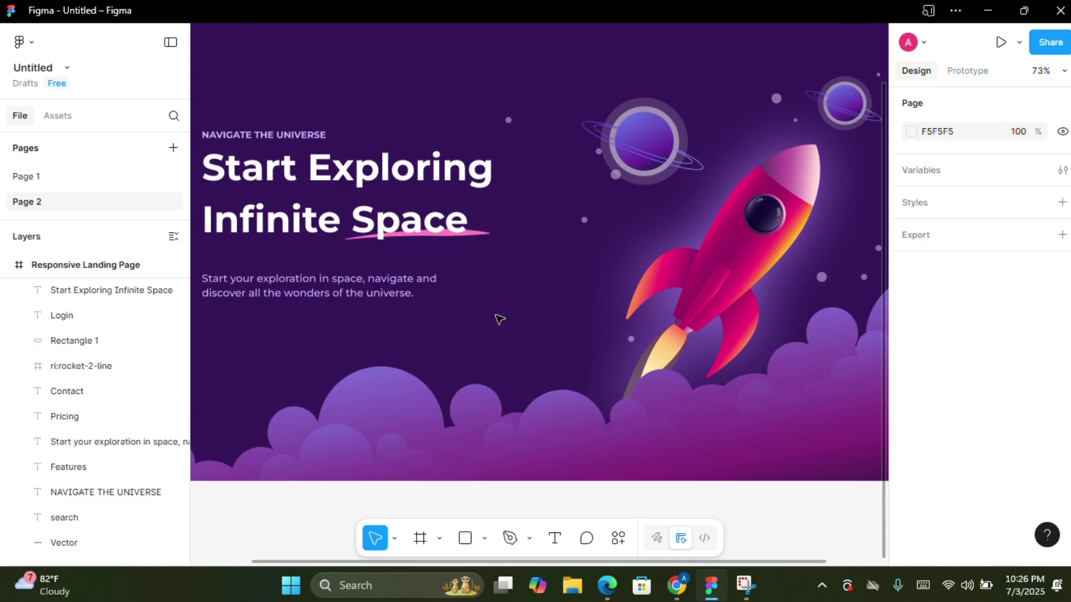
scroll(500, 319, "down", 3)
left_click(477, 260)
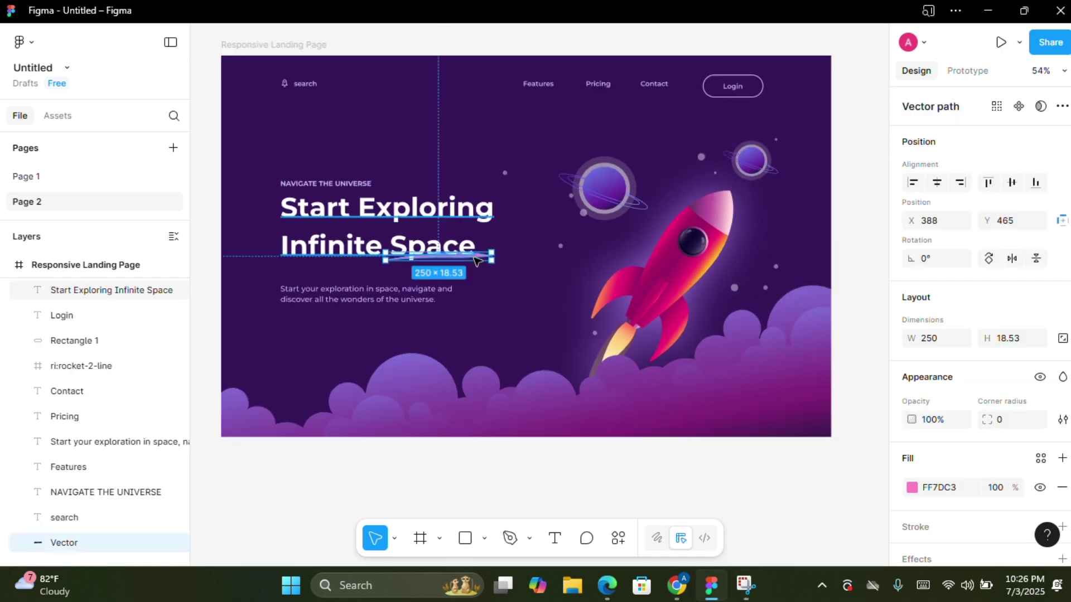
scroll(473, 262, "up", 3)
mouse_move(491, 259)
left_mouse_down()
mouse_move(500, 252)
mouse_move(492, 259)
left_mouse_up()
left_click(505, 290)
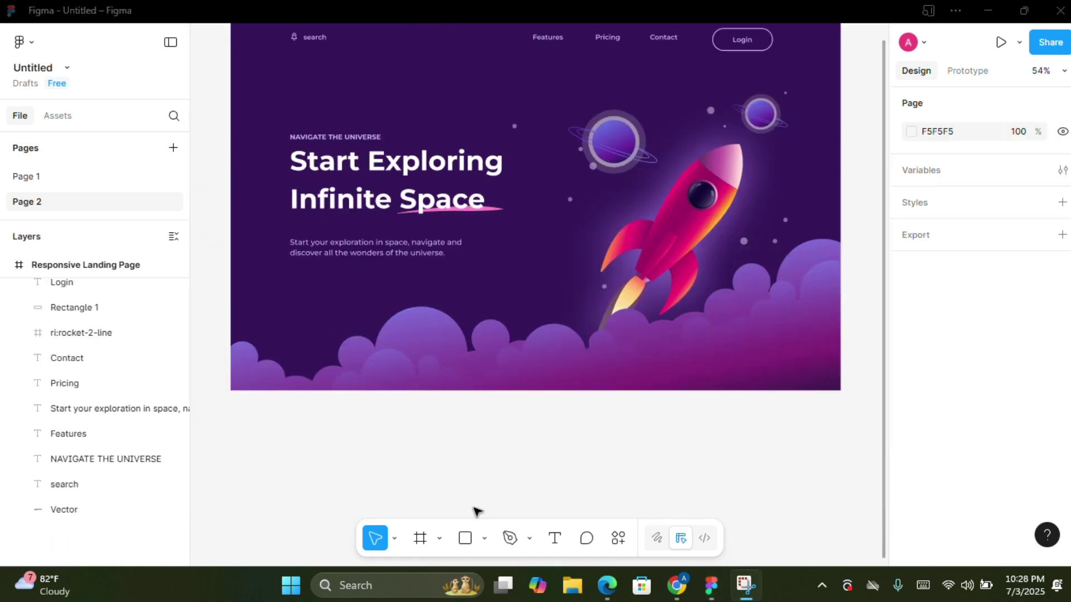
Draw a rectangle about 248 × 60 below the paragraph and set its width to 190
left_click(484, 538)
left_click(483, 385)
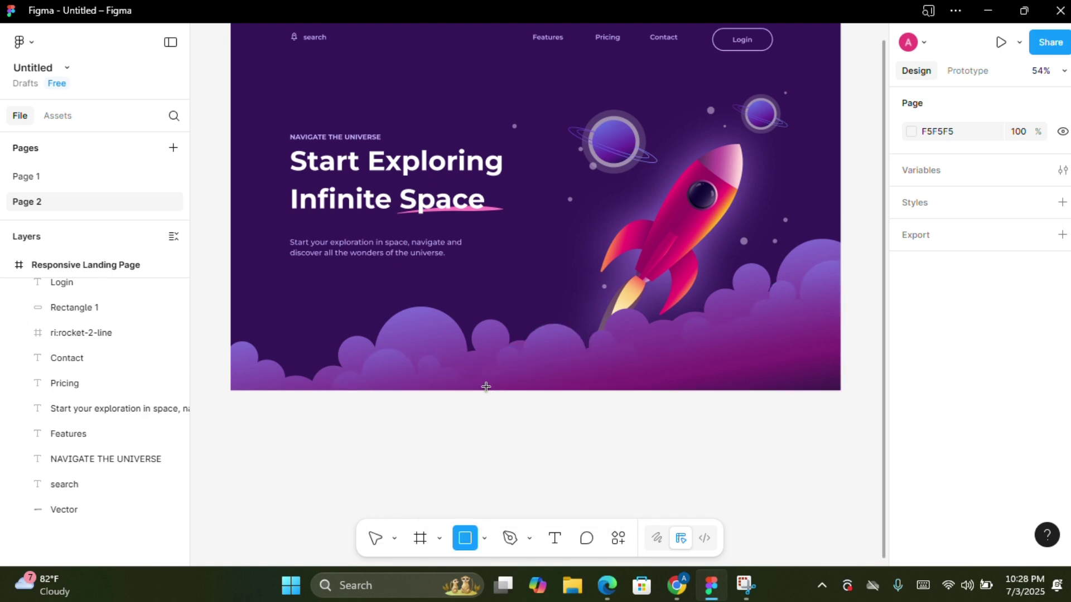
left_click_drag(292, 269, 397, 294)
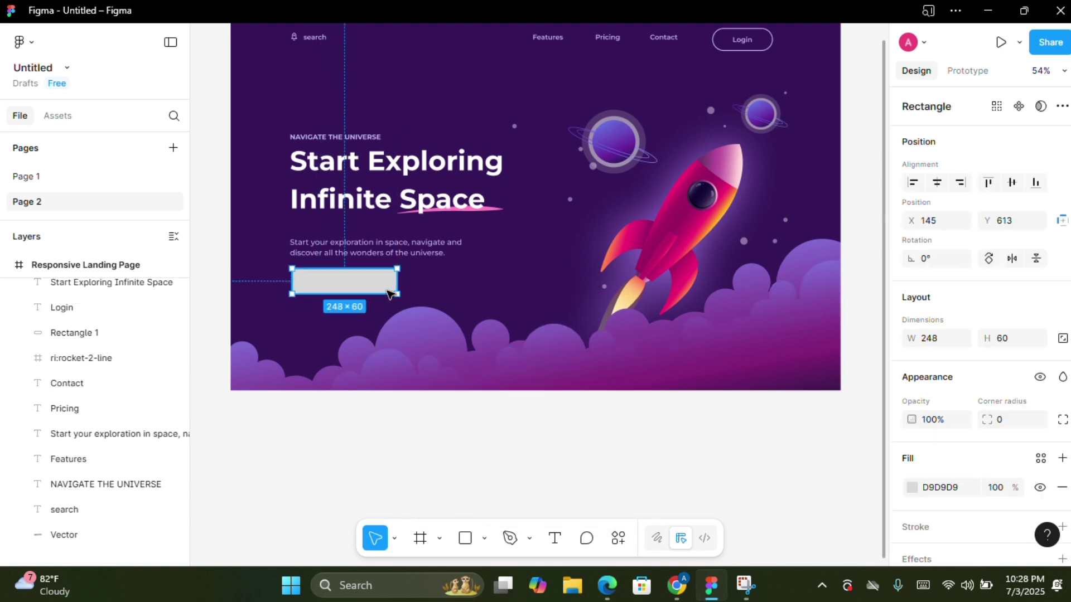
scroll(912, 496, "down", 1)
scroll(926, 446, "up", 1)
left_click(944, 341)
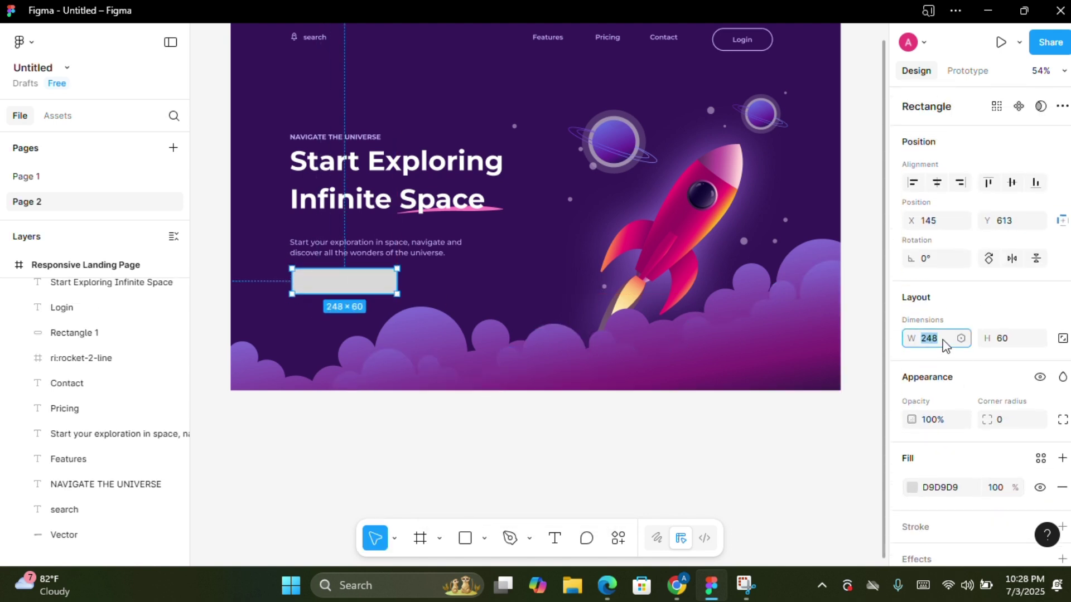
type("190")
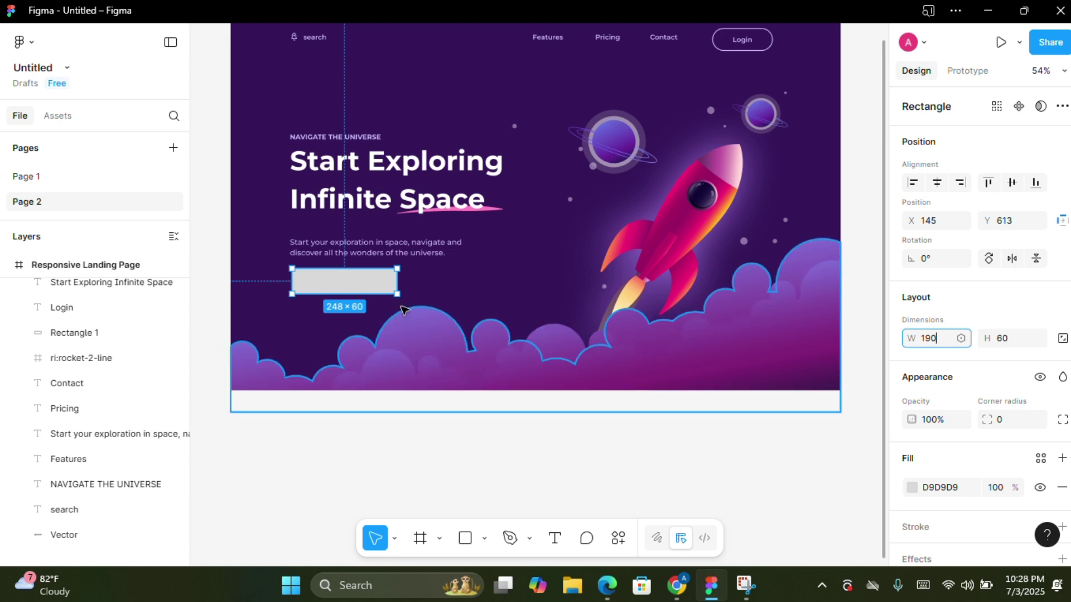
left_click(440, 299)
left_click(353, 279)
key("Escape")
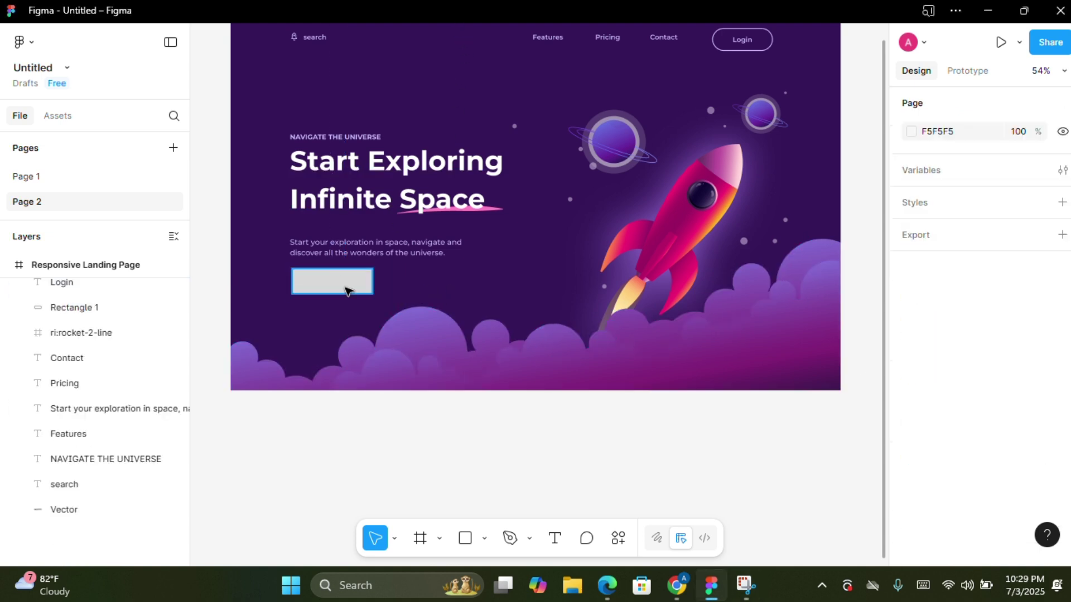
Round the new rectangle below the paragraph with a corner radius of 120
left_click(346, 287)
scroll(982, 390, "down", 1)
left_click(1005, 367)
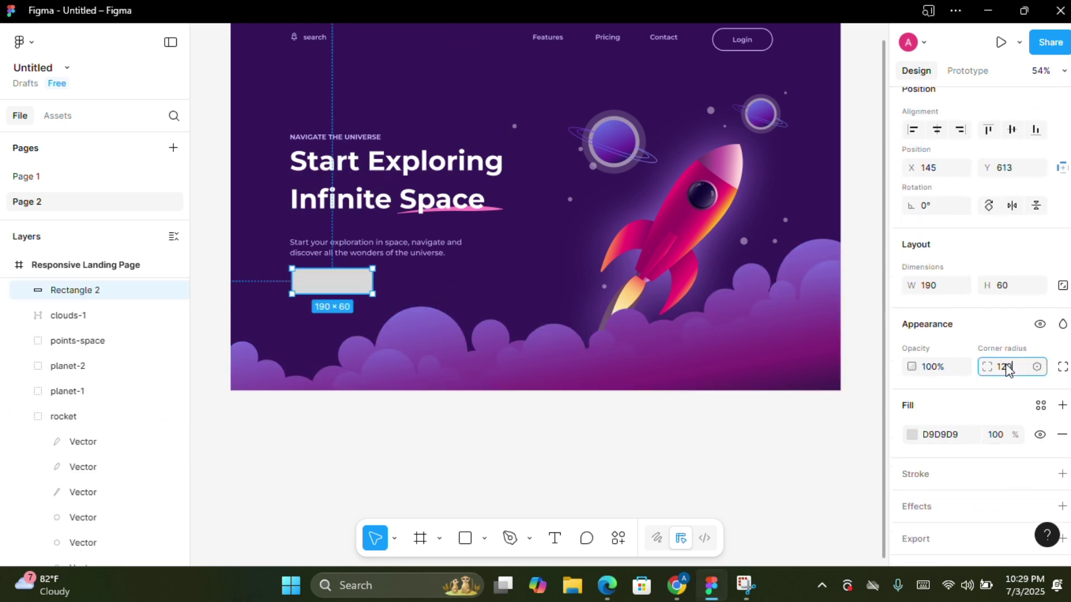
left_click(593, 452)
left_click(341, 284)
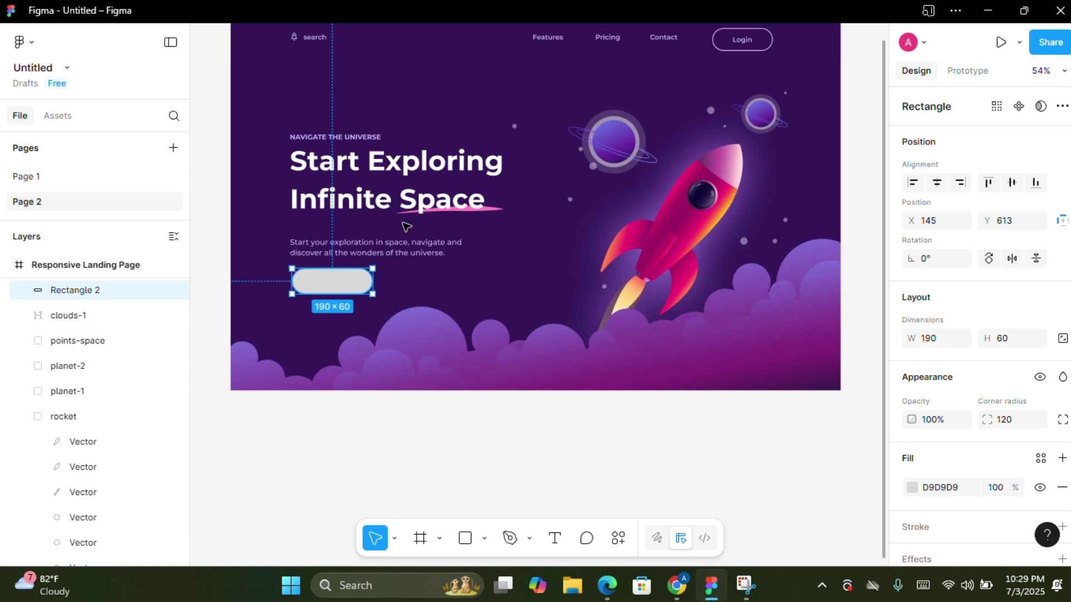
Duplicate the "search" text into the area below the paragraph and reword the copy as "Get Started"
scroll(424, 257, "up", 3)
left_click(314, 116)
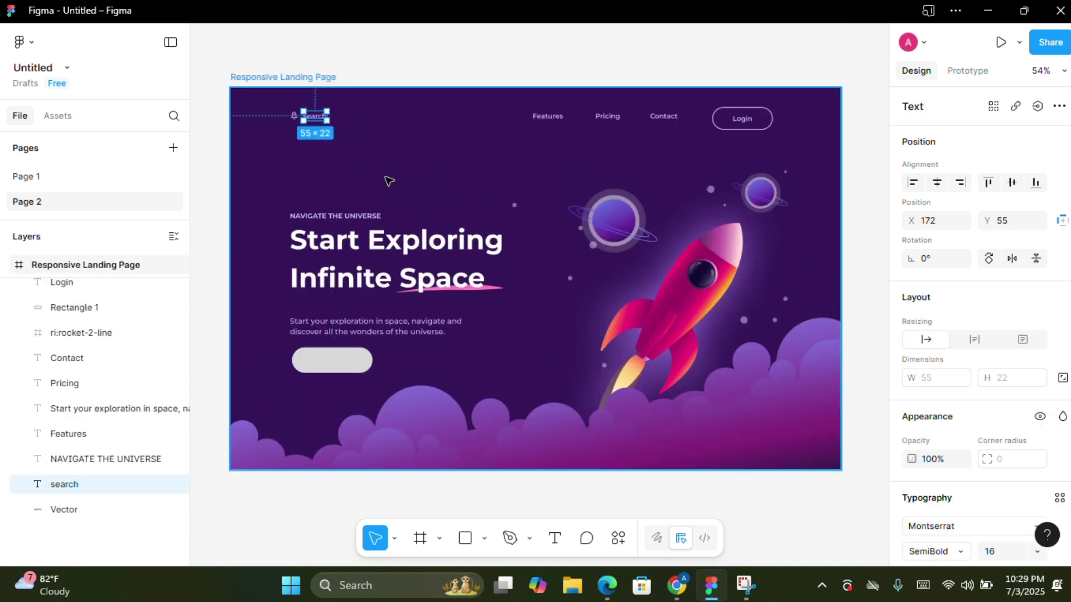
left_click_drag(319, 117, 498, 373)
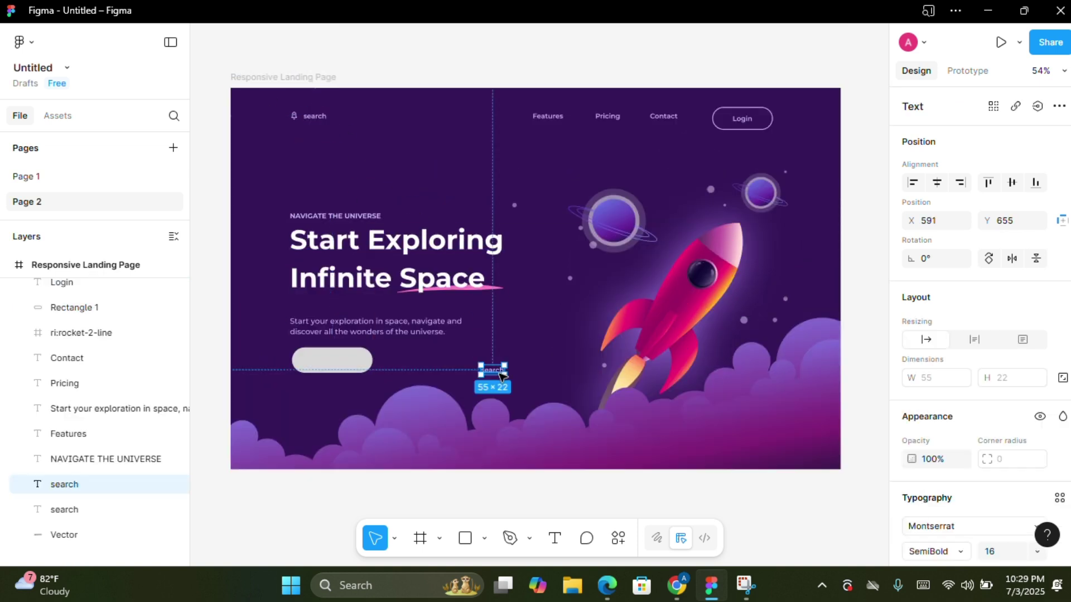
double_click(494, 372)
key("BackSpace")
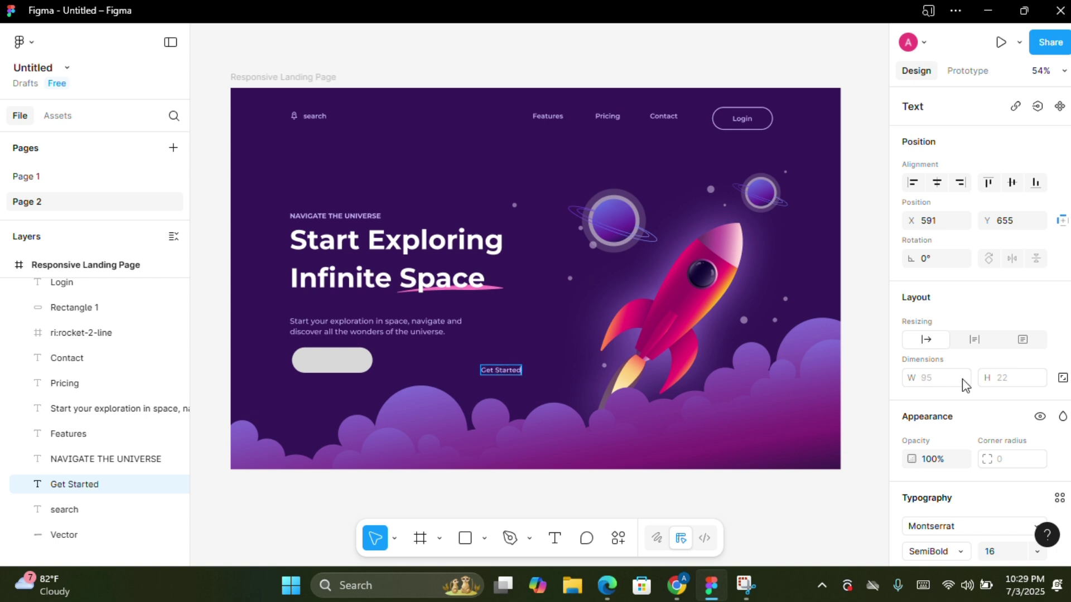
Move the "Get Started" text next to the rounded rectangle, leaving its fill colour picker closed
scroll(965, 385, "down", 5)
left_click(912, 434)
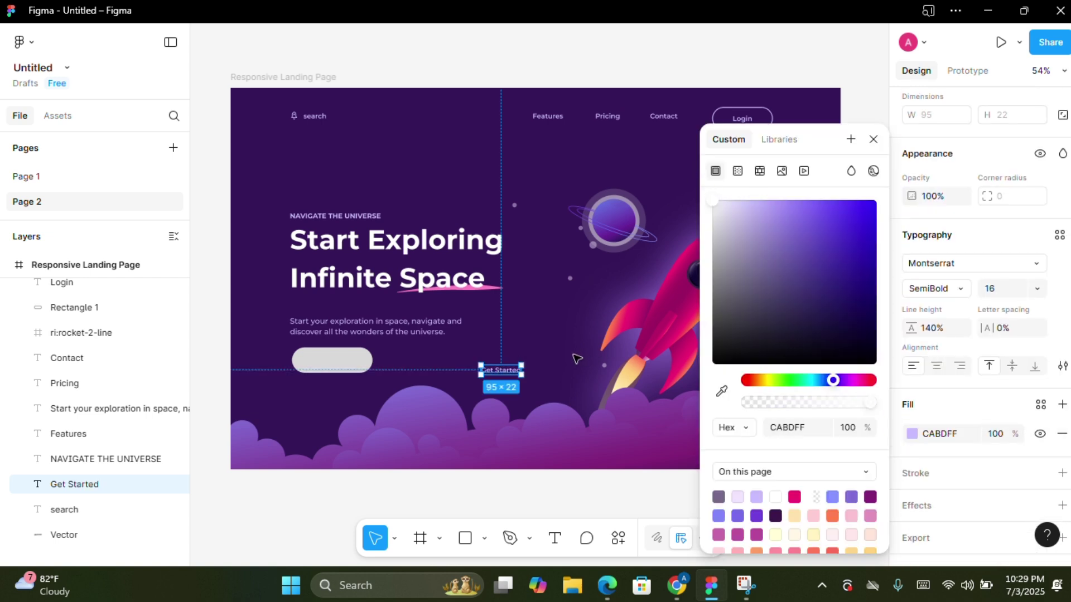
left_click_drag(508, 372, 425, 366)
left_click(874, 139)
Change the rounded rectangle's fill to a linear gradient and turn it to run vertically from top to bottom
left_click(351, 360)
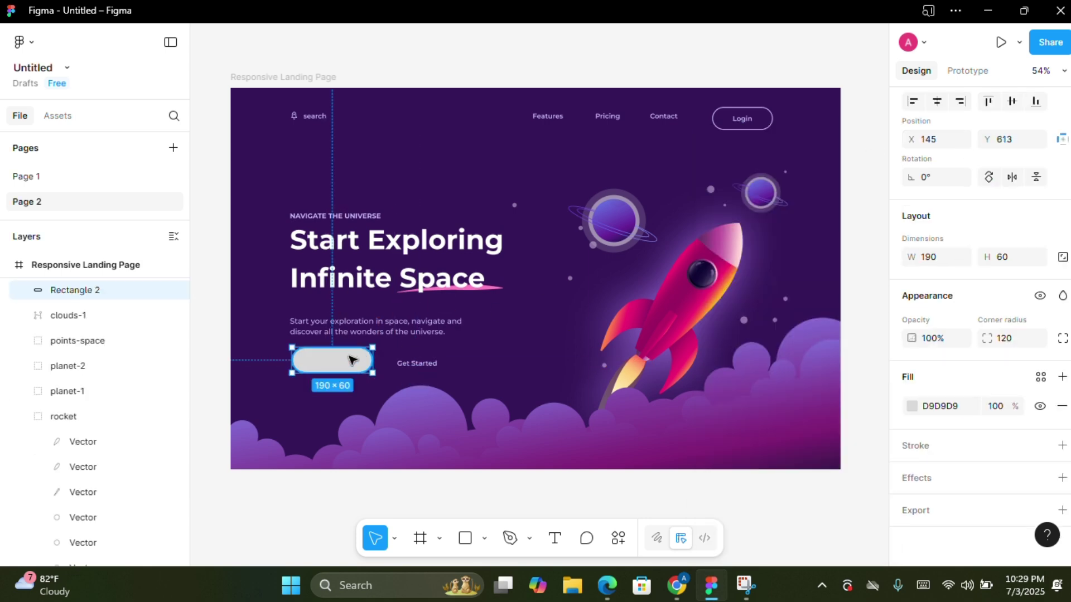
left_click(912, 406)
left_click(738, 171)
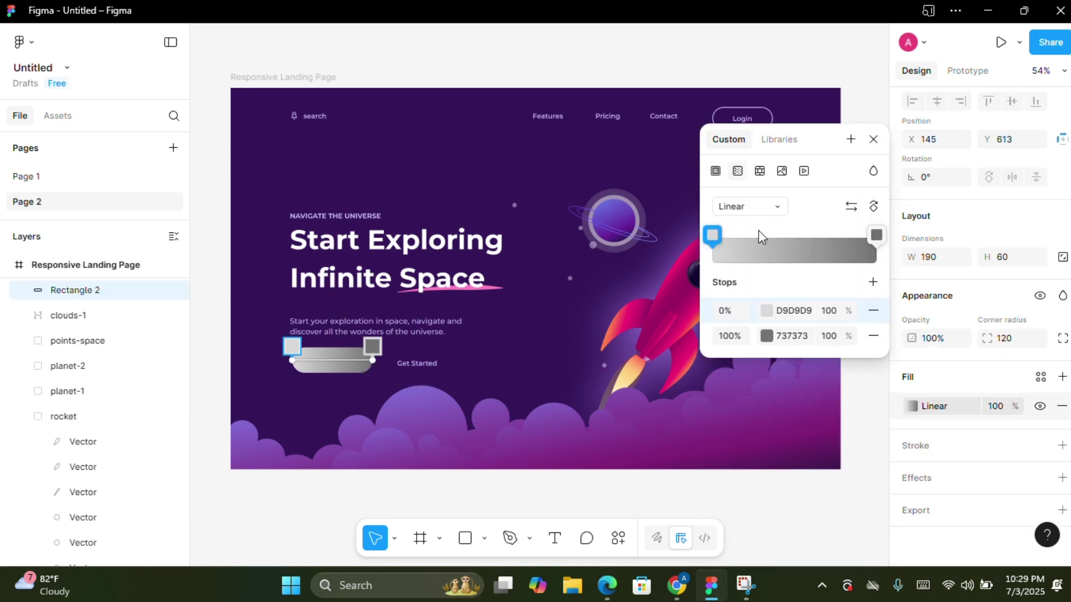
left_click_drag(295, 359, 333, 370)
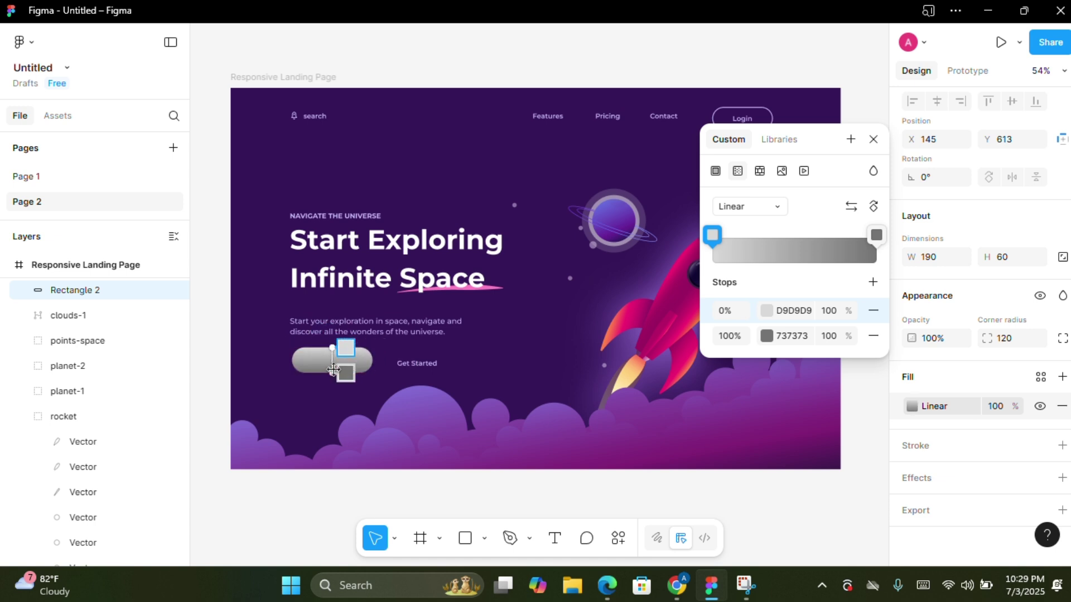
Recolour the 0% stop of the rounded rectangle's gradient to a bright green
left_click(766, 311)
left_click(648, 252)
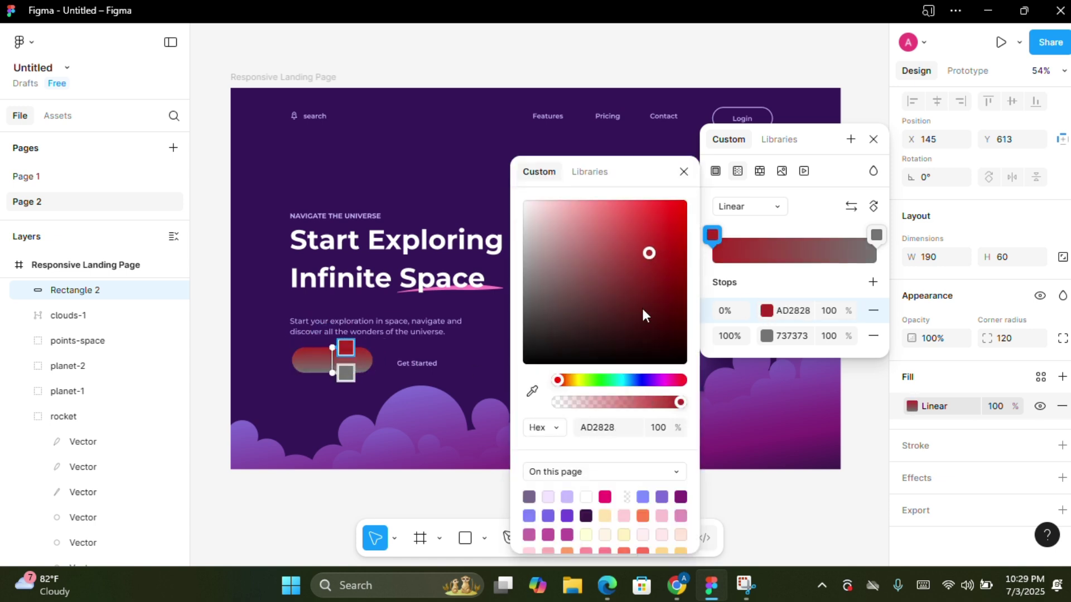
left_click(591, 381)
mouse_move(651, 261)
left_mouse_down()
mouse_move(665, 198)
mouse_move(620, 189)
mouse_move(675, 279)
mouse_move(647, 182)
mouse_move(679, 190)
mouse_move(670, 193)
left_mouse_up()
left_click(684, 171)
key("Escape")
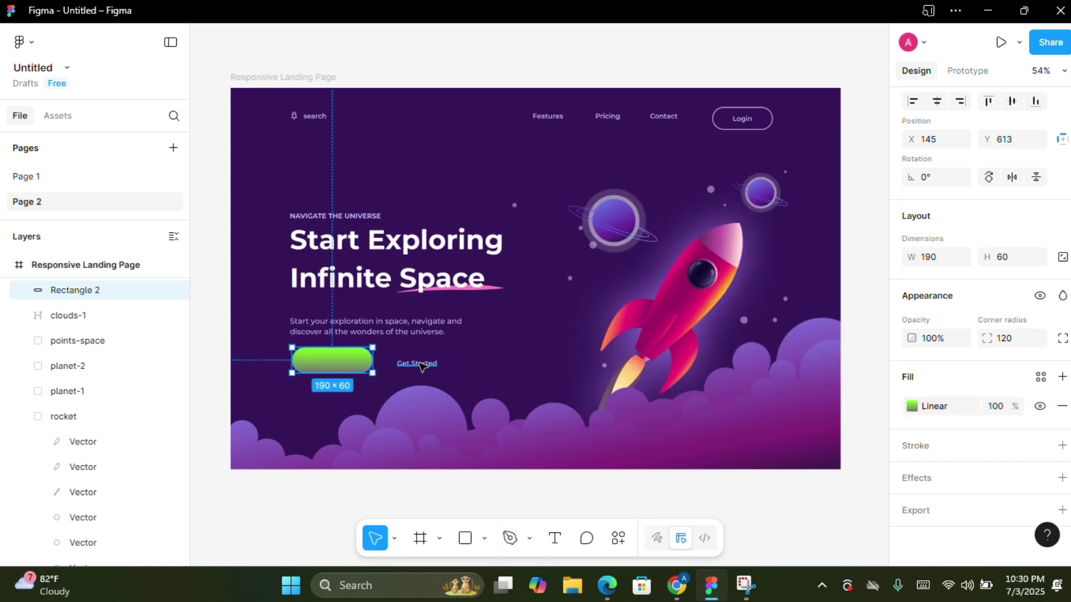
Move the "Get Started" text onto the centre of the gradient button at X 192, Y 633
left_click(415, 365)
left_click_drag(414, 365, 341, 360)
right_click(365, 358)
left_click(402, 217)
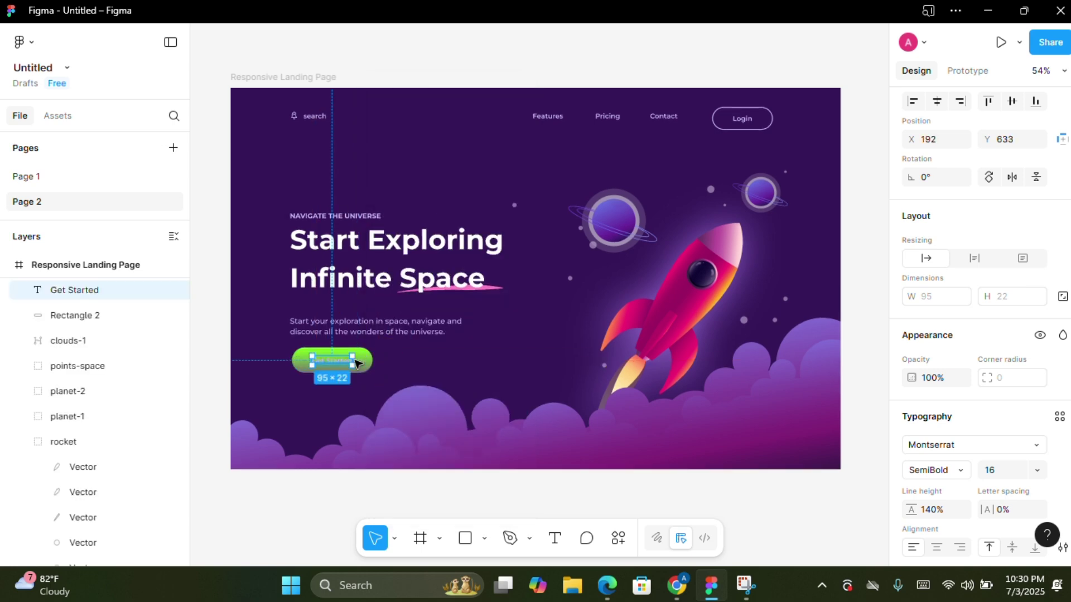
left_click(520, 349)
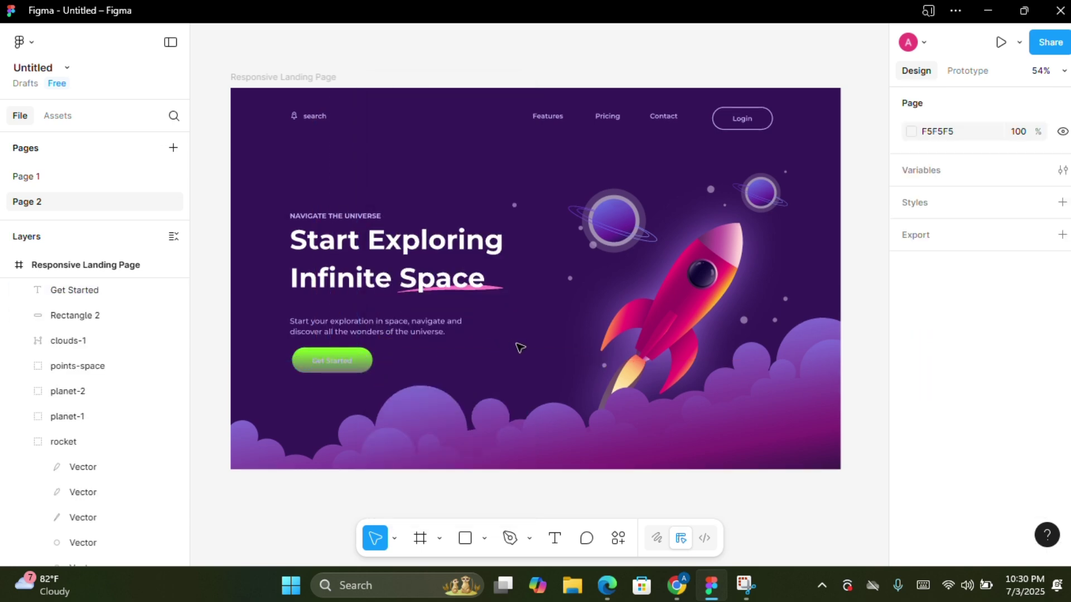
Set the 0% stop of the button's linear gradient to F22B7D
left_click(365, 362)
left_click(915, 489)
left_click(792, 507)
key("BackSpace")
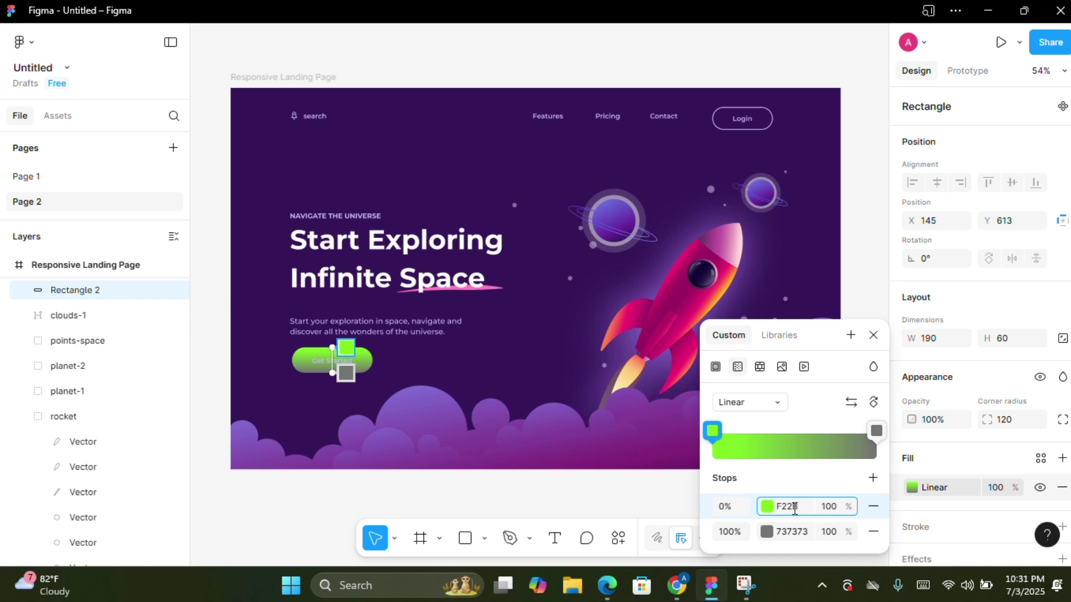
type("F22B7D")
key("Return")
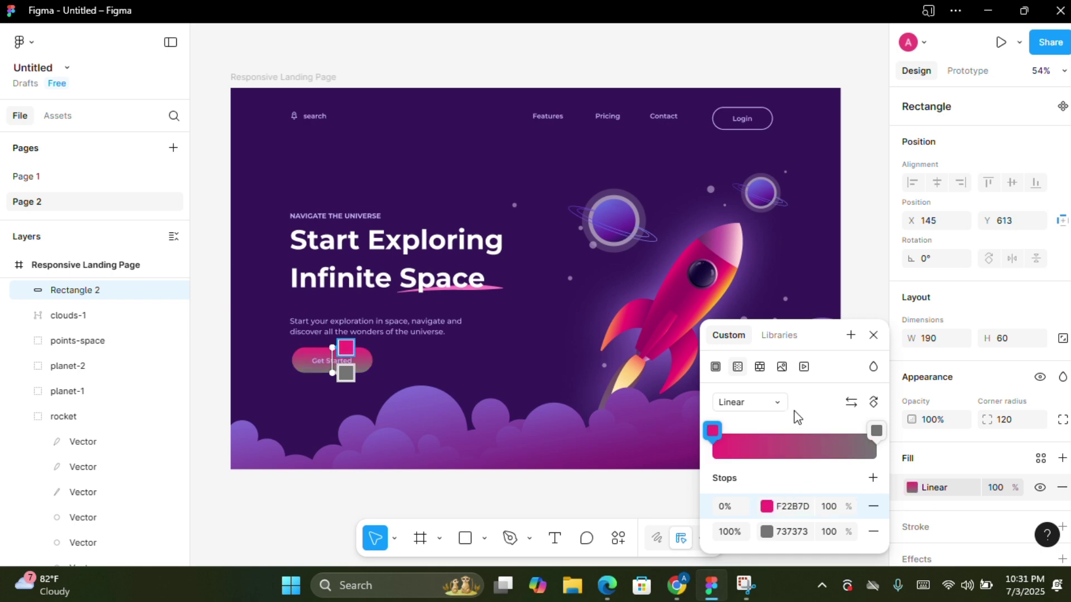
key("Escape")
Recolour the 100% stop of the button's linear gradient to a deep magenta
left_click(913, 407)
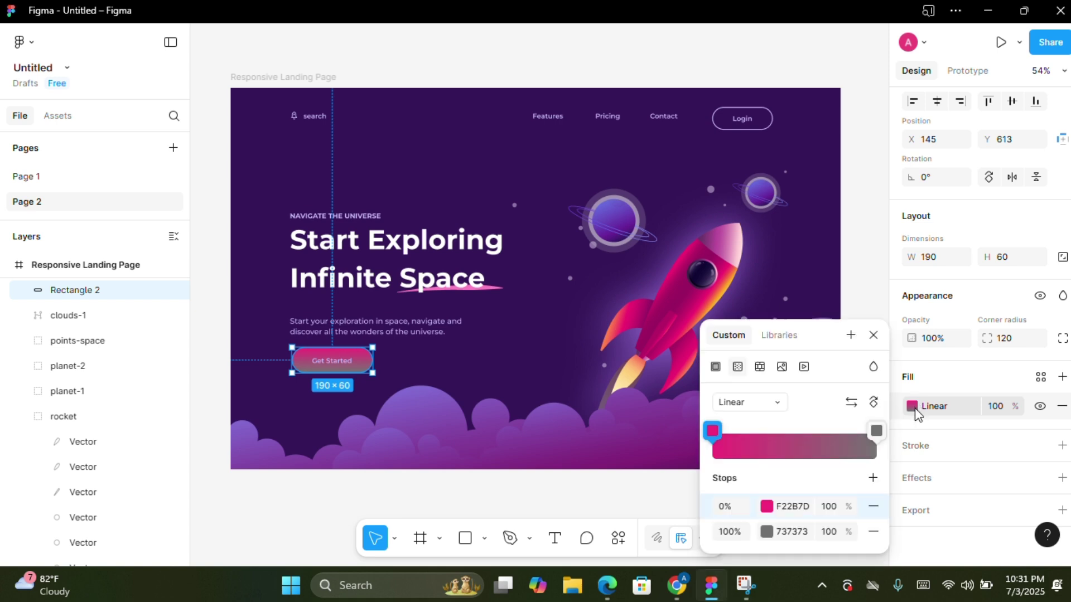
left_click(793, 531)
key("BackSpace")
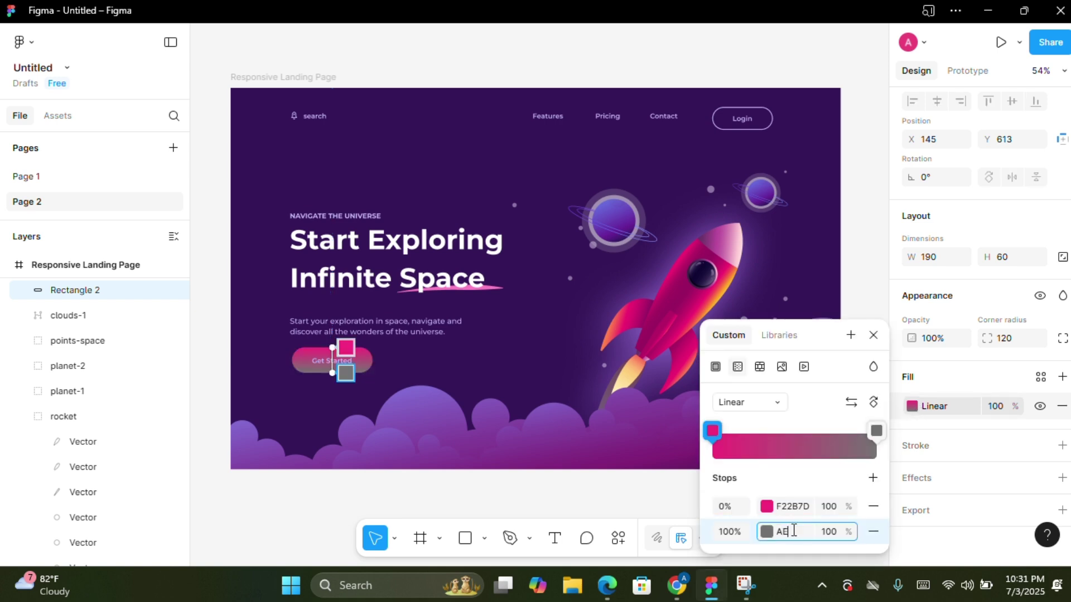
left_click(873, 335)
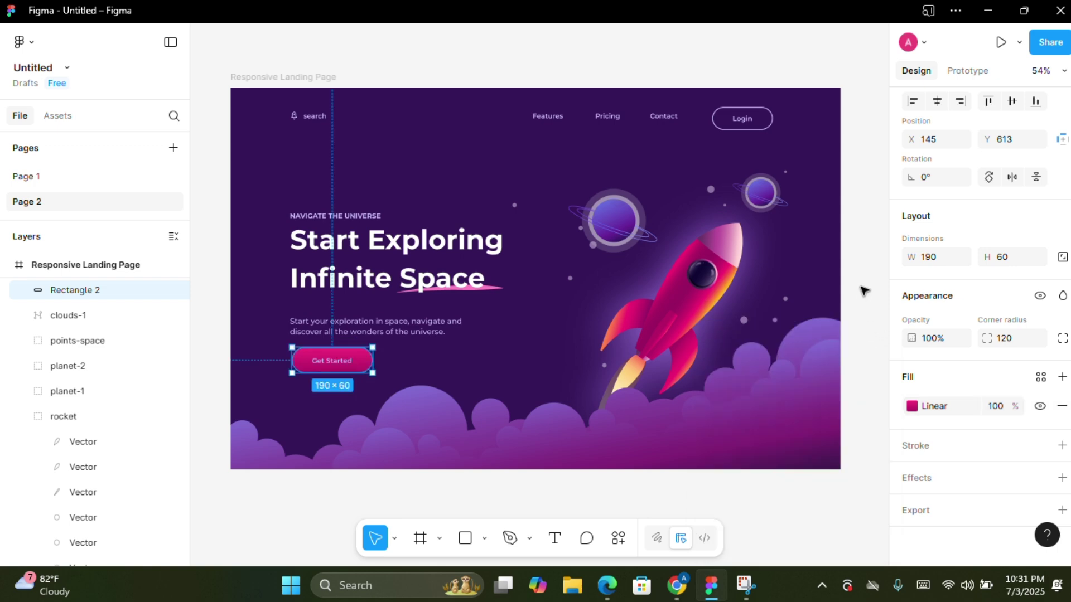
left_click(457, 29)
Add a shadow effect to the button rectangle with a blur of 8 and 40% opacity
left_click(369, 361)
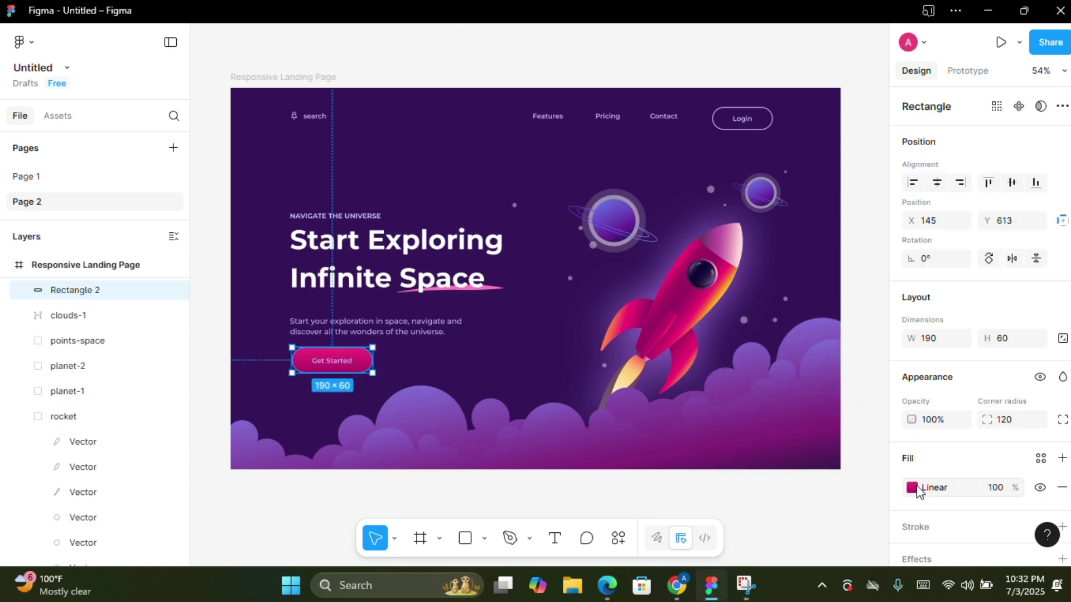
scroll(919, 490, "down", 2)
left_click(1063, 478)
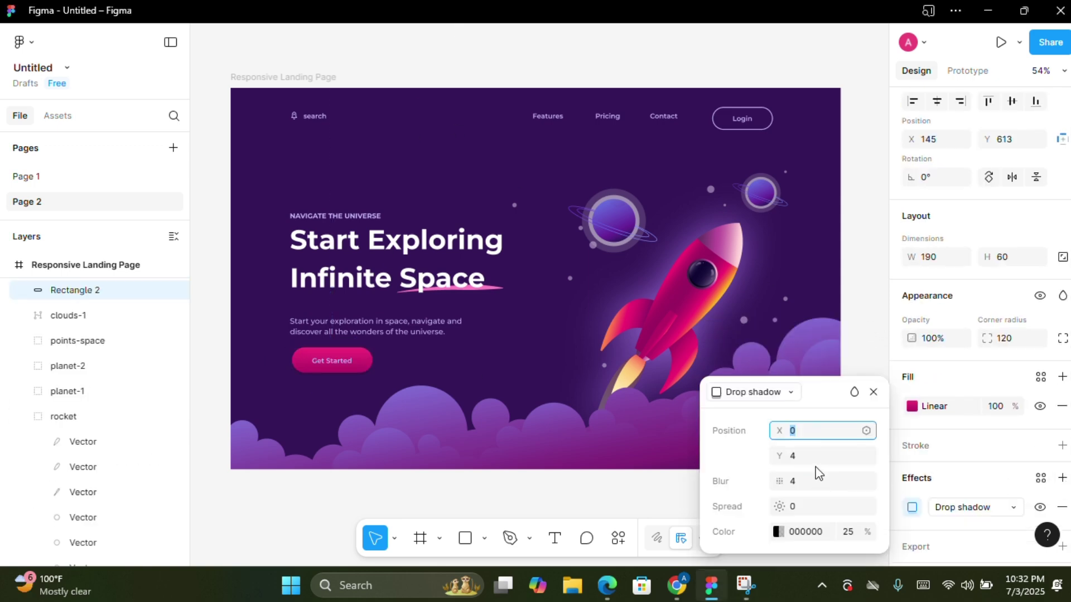
left_click(805, 484)
type("8")
left_click(852, 534)
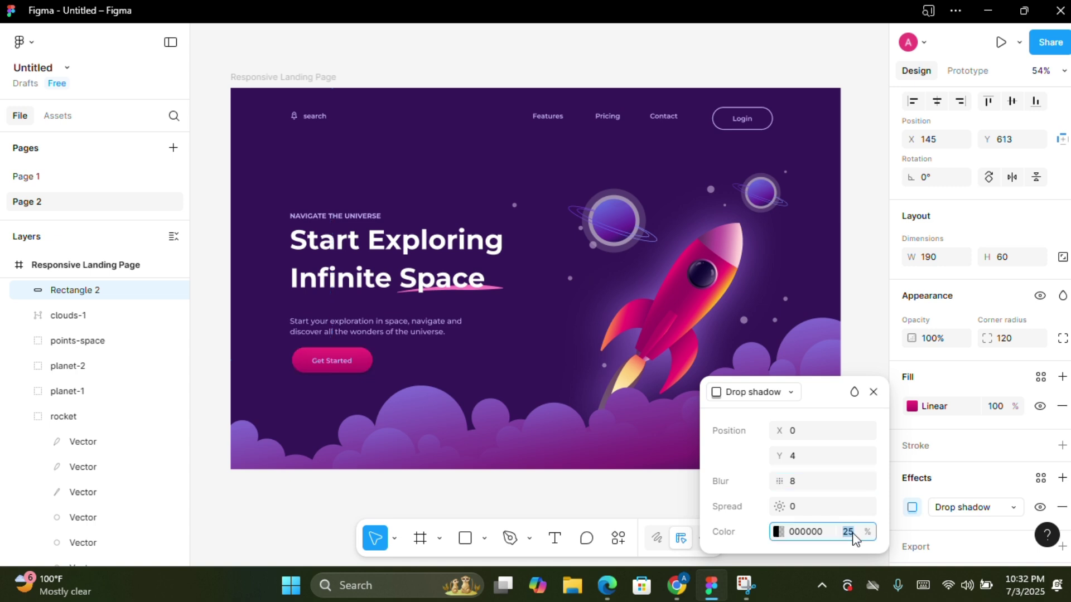
type("40")
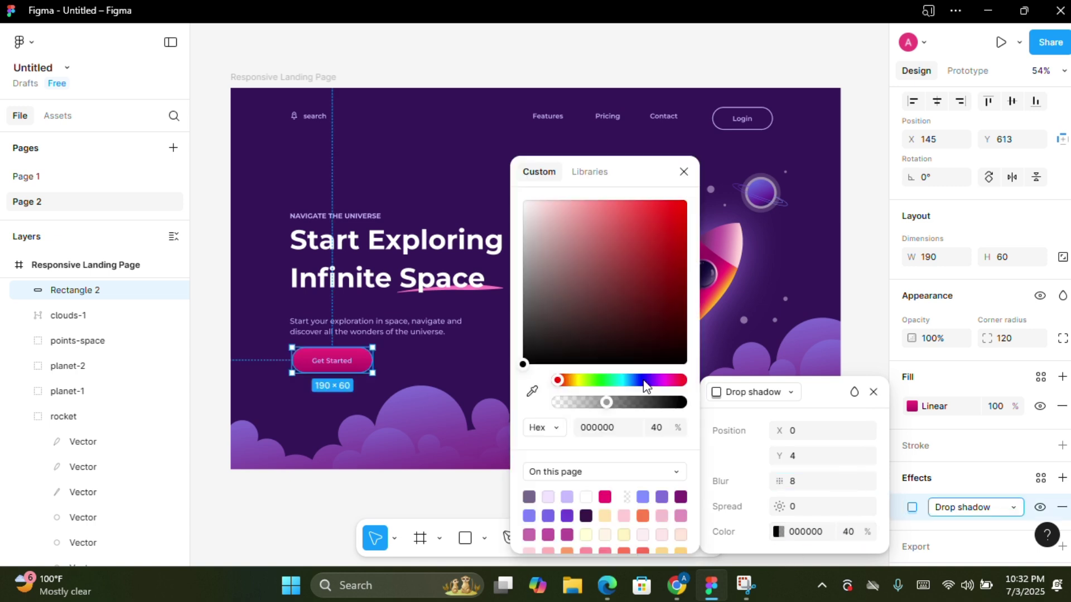
Make the button's shadow colour FFFFFF and change the effect type to inner shadow
left_click_drag(552, 241, 515, 203)
left_click(791, 393)
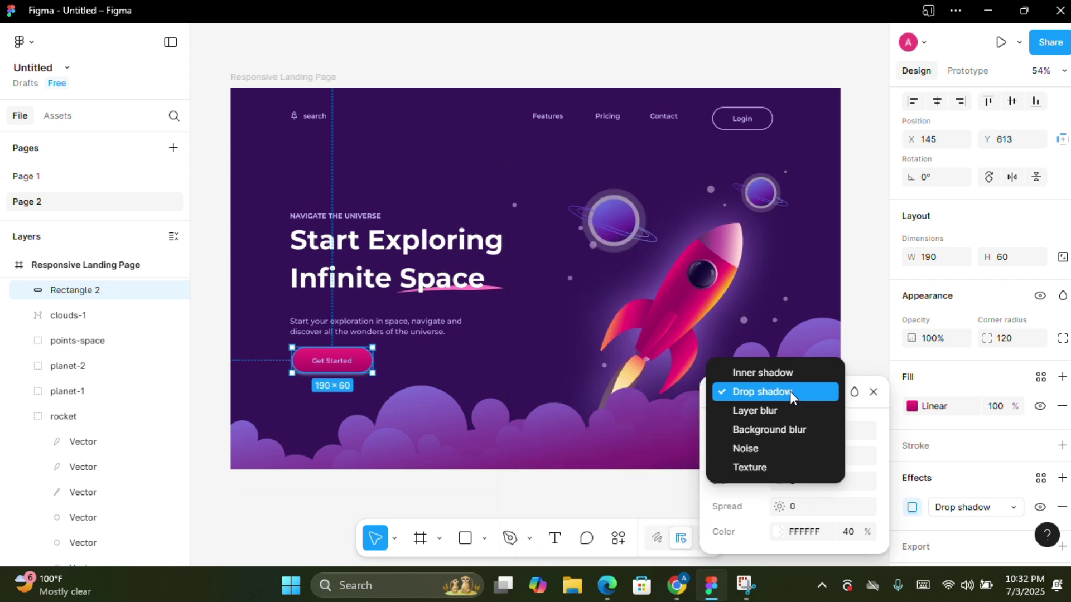
left_click(786, 373)
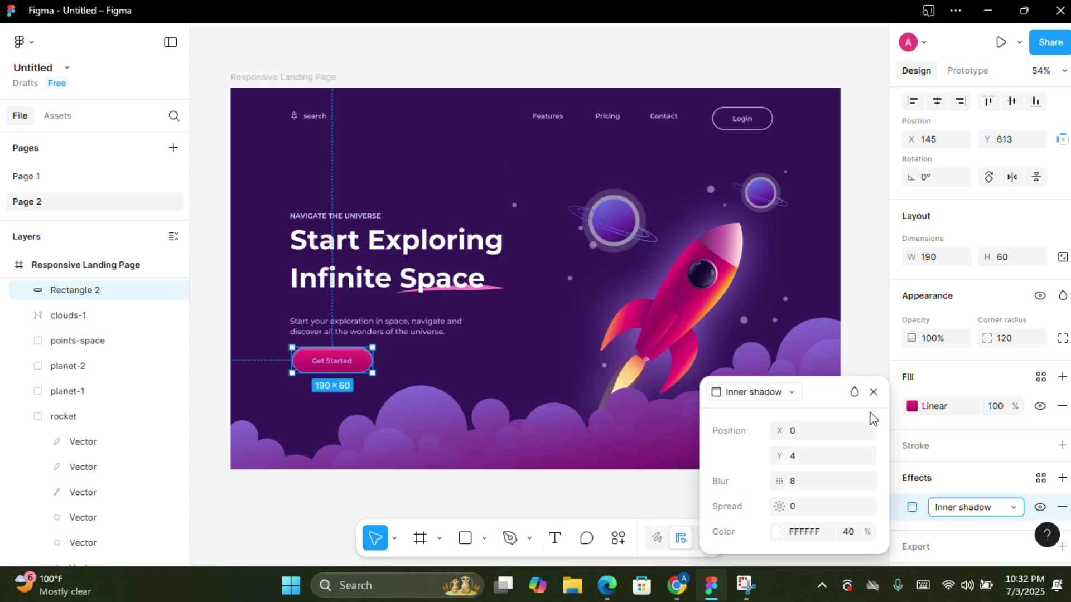
key("Escape")
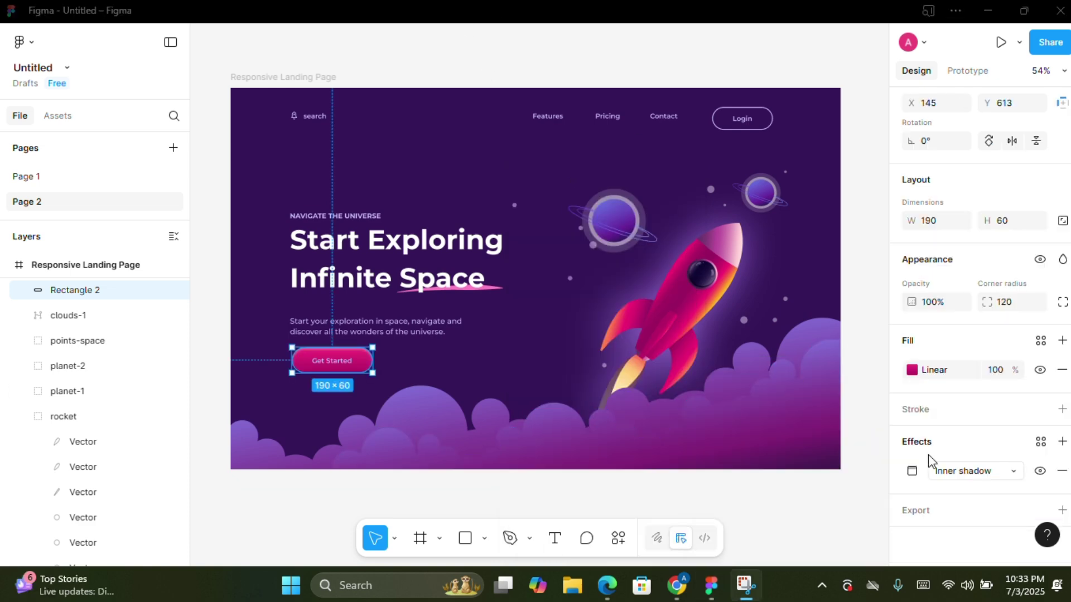
Add a second effect to the button, a drop shadow with a Y offset of 8 and a blur of 32
left_click(1062, 442)
left_click(791, 392)
left_click(791, 390)
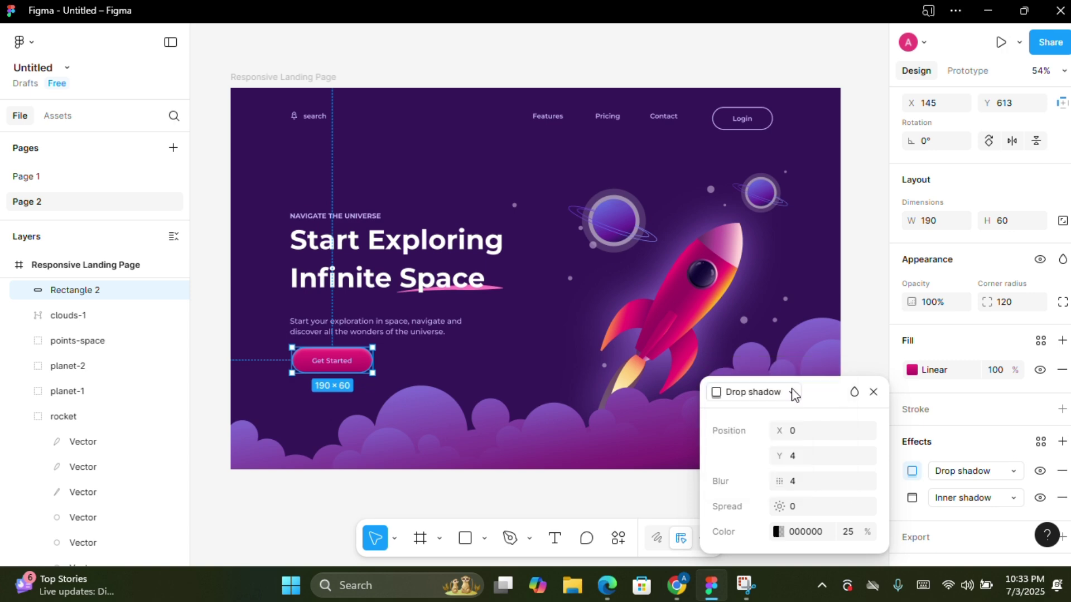
left_click(811, 455)
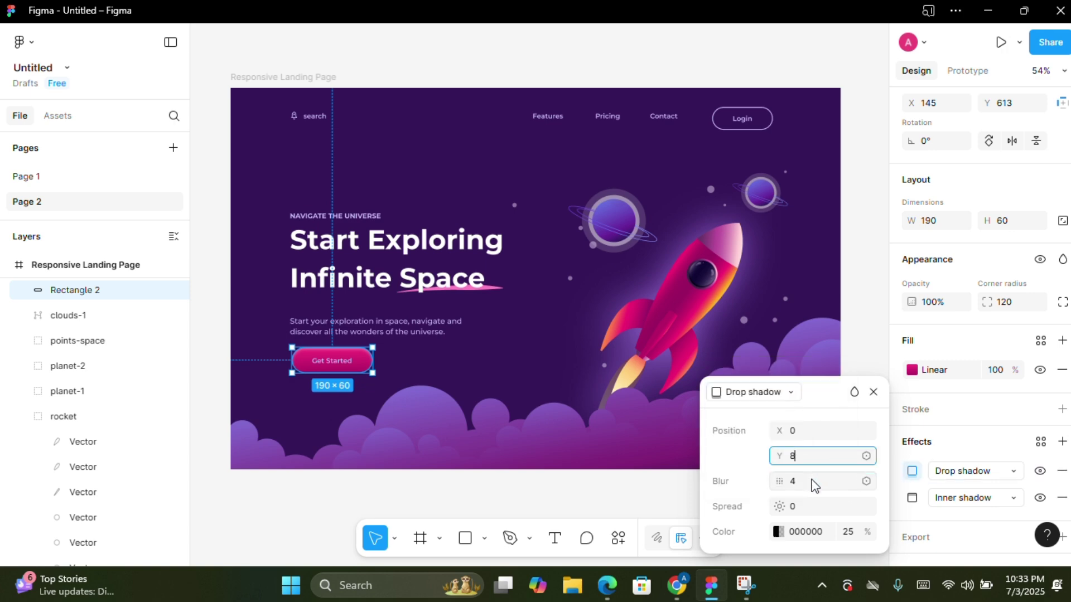
left_click(812, 483)
type("32")
key("Return")
Set the drop shadow's opacity to 30% and edit its hex colour value
left_click(851, 534)
key("BackSpace")
key("BackSpace")
type("30")
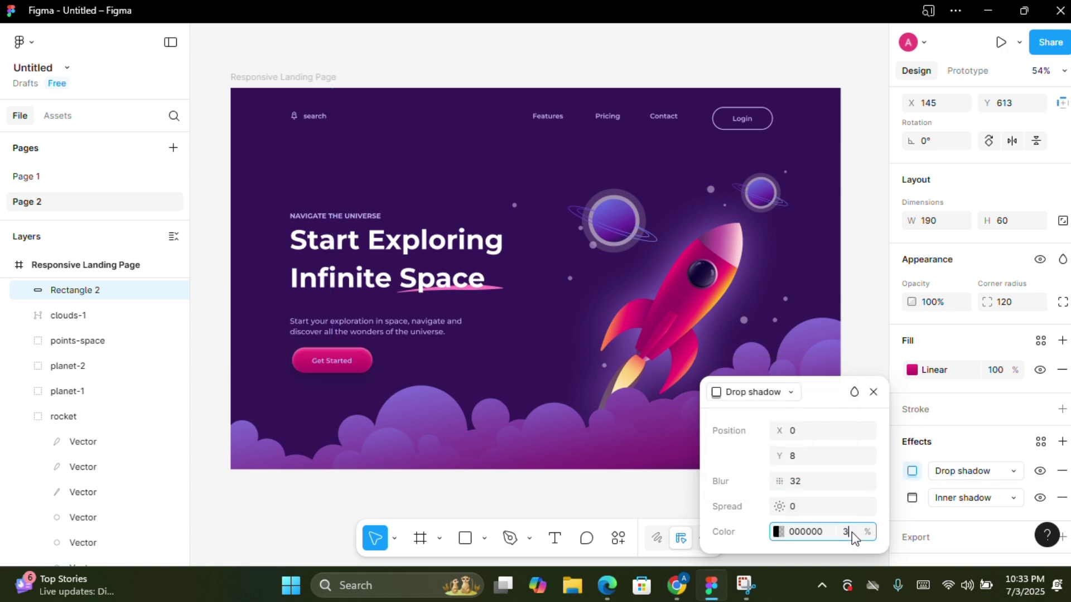
key("Return")
left_click(812, 534)
type("0")
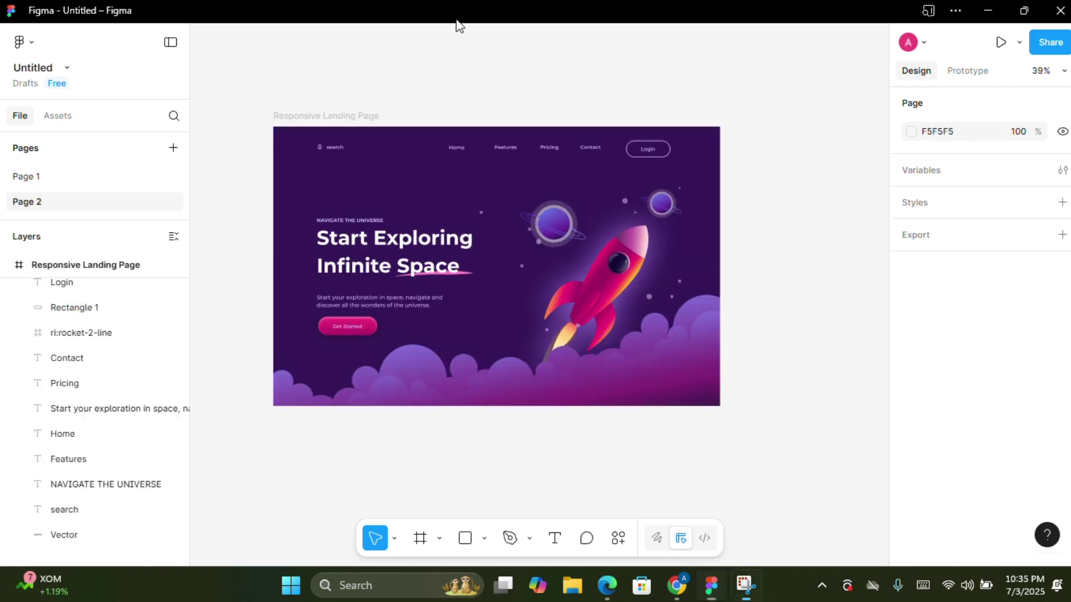
Move the "Start your exploration in space" paragraph up, closer beneath the main heading
scroll(391, 167, "up", 1)
scroll(296, 263, "down", 2)
left_click_drag(292, 256, 343, 315)
left_click(385, 277)
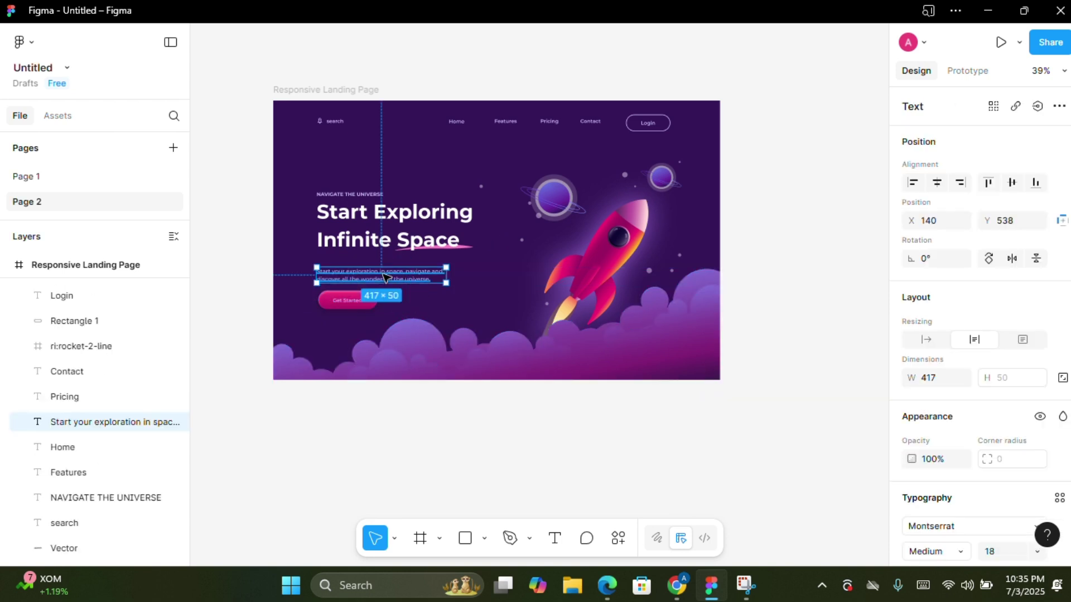
left_click_drag(385, 278, 384, 267)
Move the gradient button together with its "Get Started" label slightly up toward the paragraph
left_click_drag(301, 278, 379, 320)
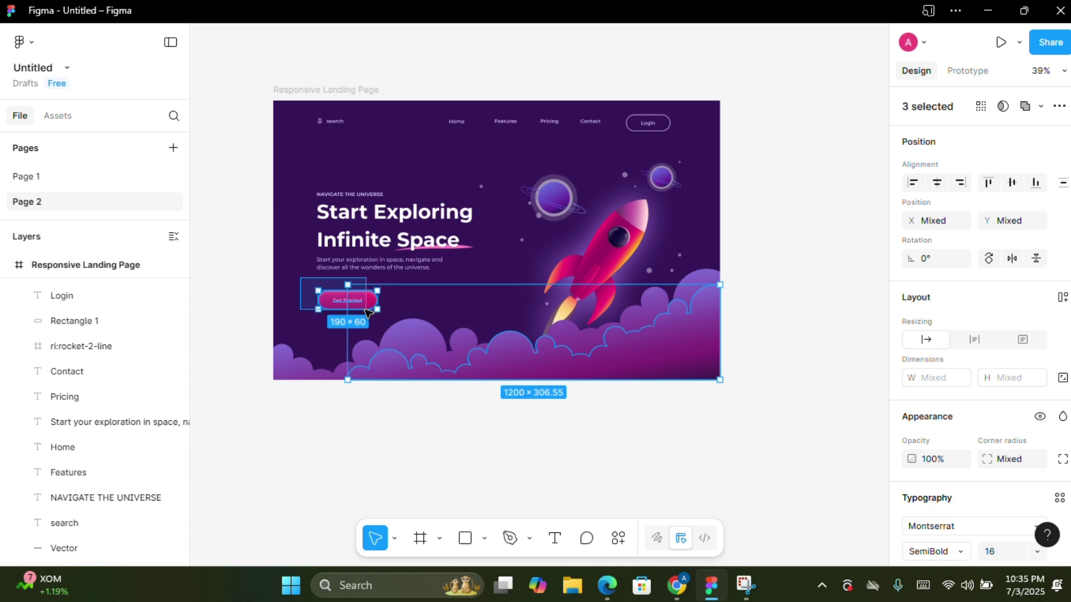
left_click(308, 284)
left_click_drag(309, 284, 357, 312)
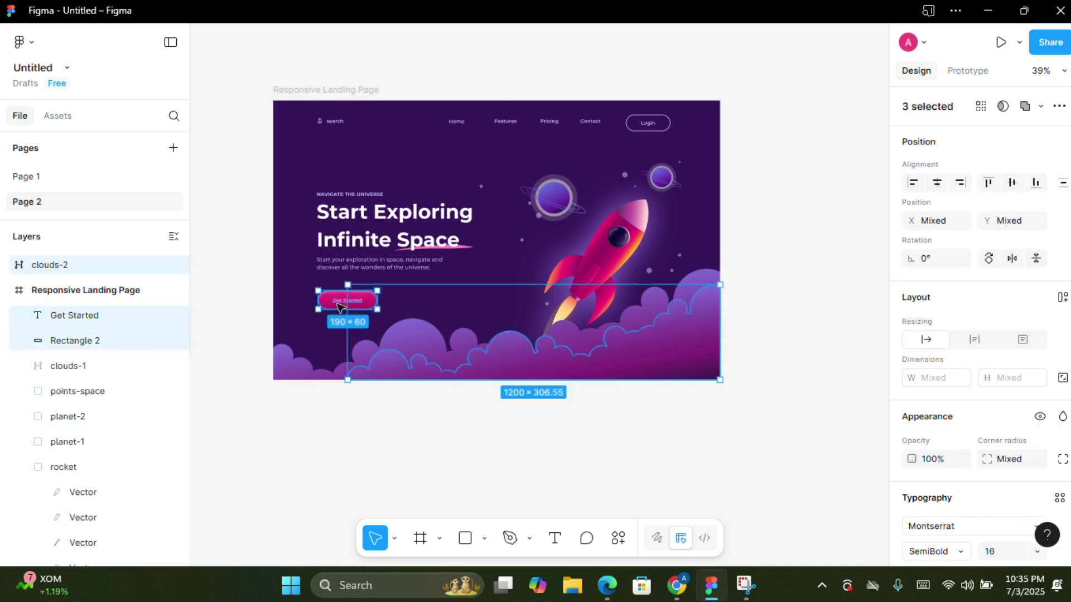
left_click(342, 307)
scroll(343, 301, "up", 5)
key("ctrl+z")
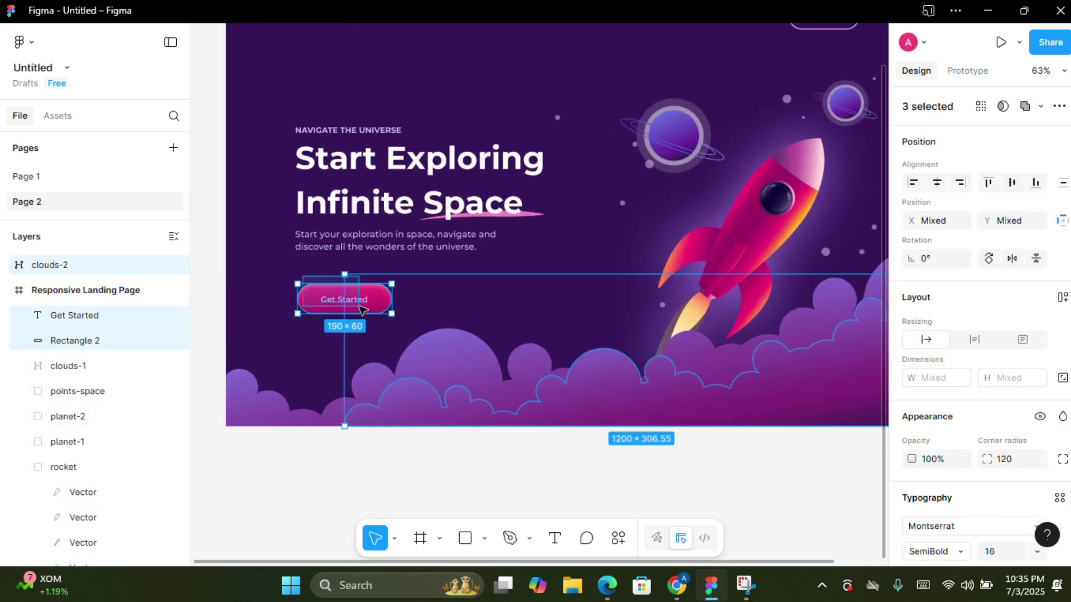
left_click(360, 308, "shift")
left_click_drag(347, 296, 347, 287)
key("Escape")
key("shift+1")
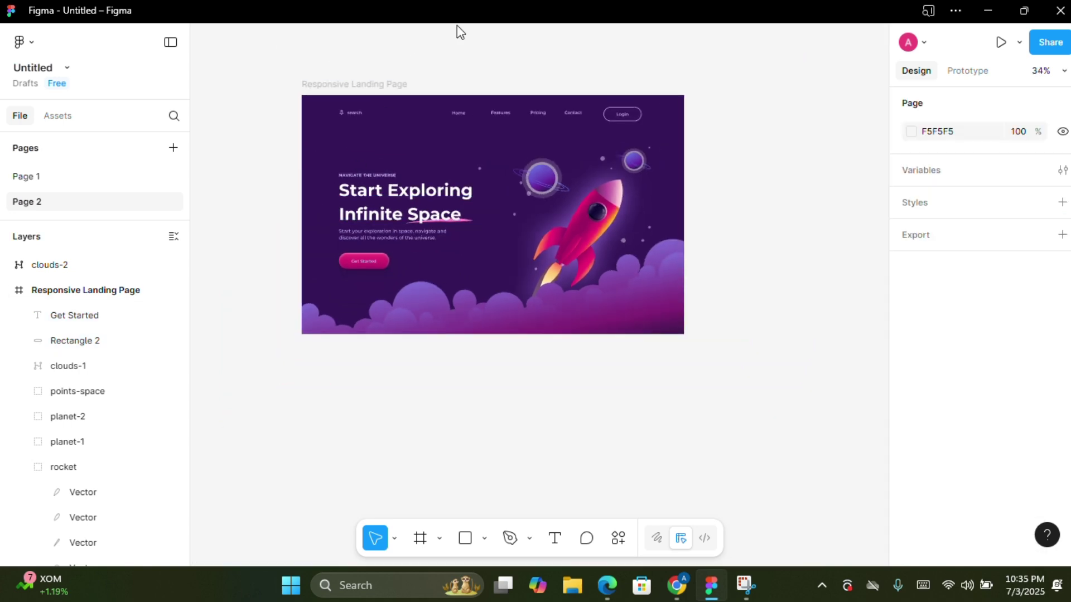
Shift the larger planet to the left and the smaller planet slightly up and left, away from the rocket
mouse_move(551, 183)
left_mouse_down()
mouse_move(519, 190)
mouse_move(534, 180)
left_mouse_up()
left_click(468, 400)
left_click_drag(634, 161, 630, 155)
left_click(506, 68)
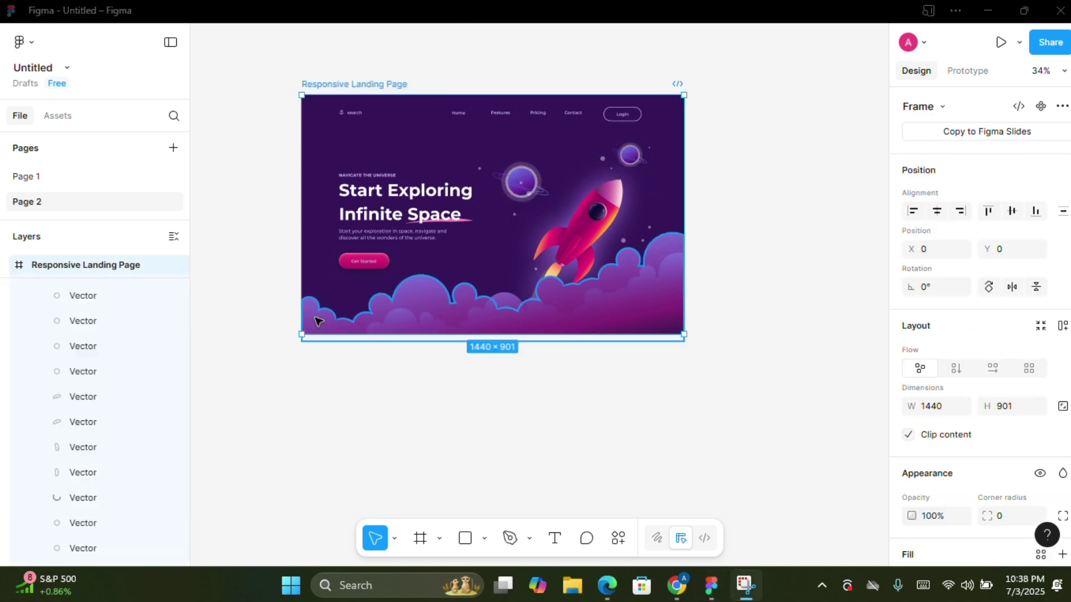
Paste the clouds-2 shape and place it over the right part of the lower clouds at X 273, Y 621
left_click(541, 322)
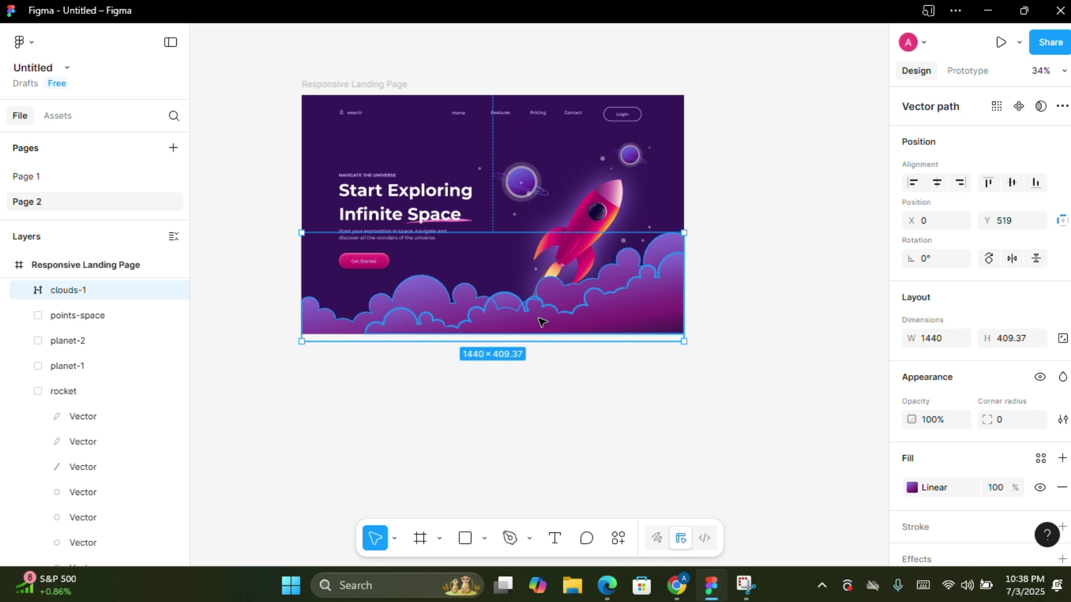
key("ctrl+v")
left_click_drag(543, 318, 551, 330)
left_click(564, 394)
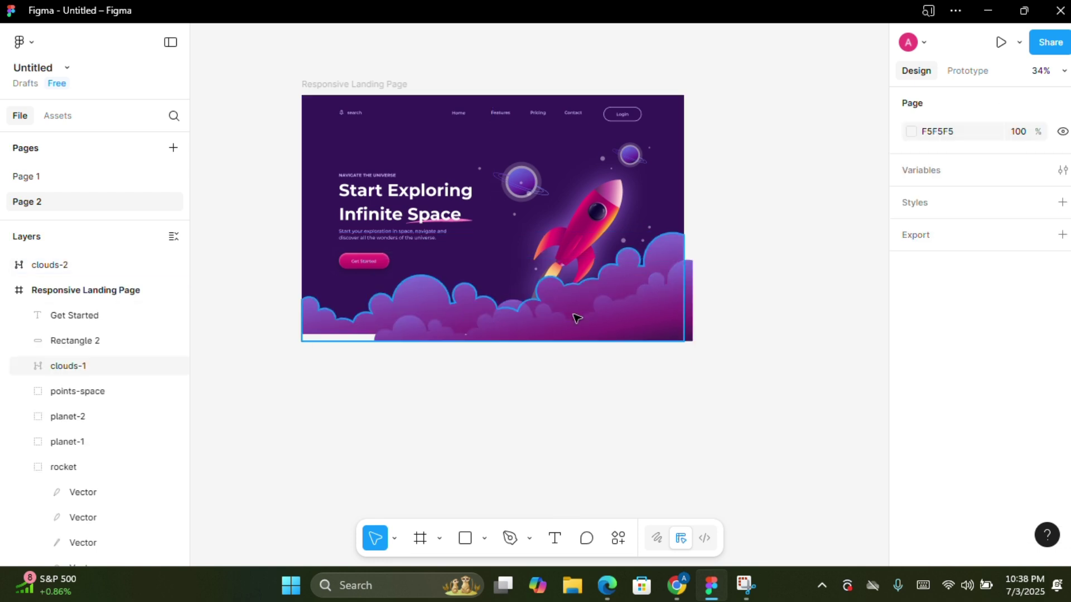
left_click(605, 327)
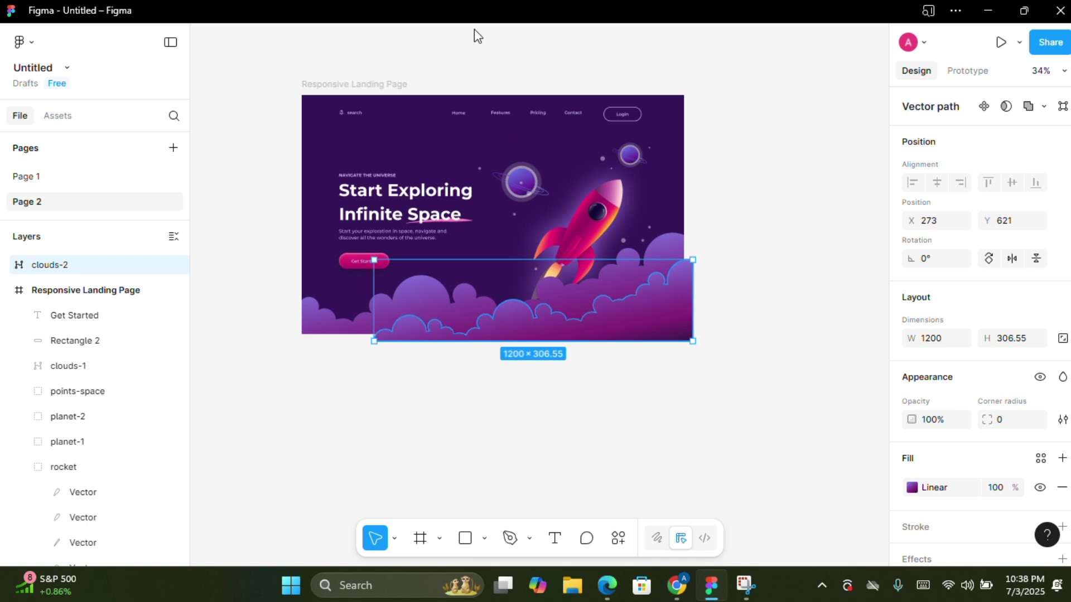
left_click(753, 344)
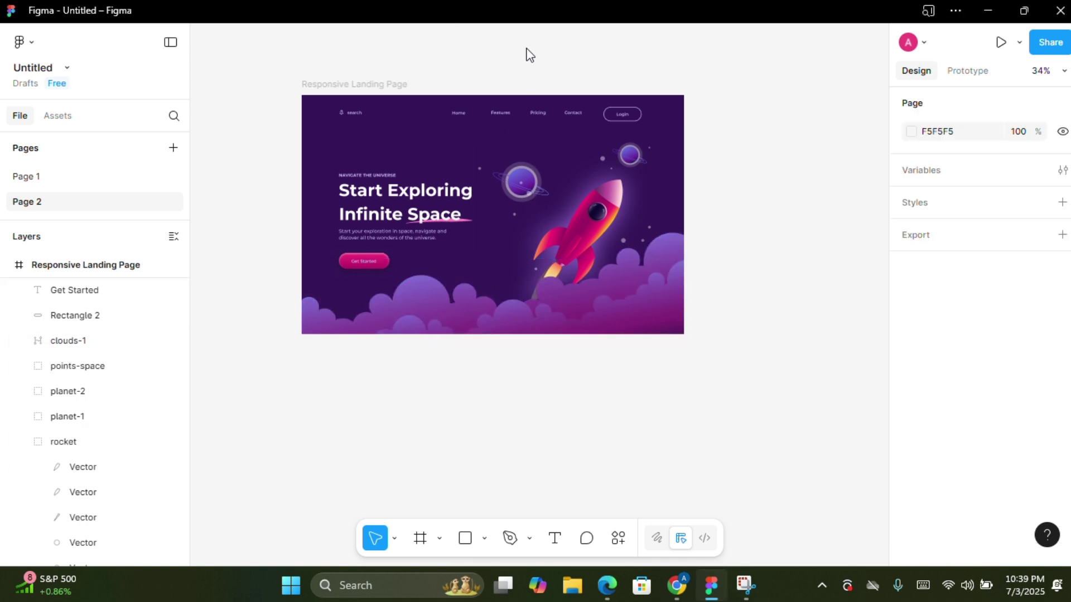
Undo the last change and reposition clouds-2 inside the landing page frame at X 277, Y 621
key("ctrl+z")
left_click_drag(598, 327, 598, 328)
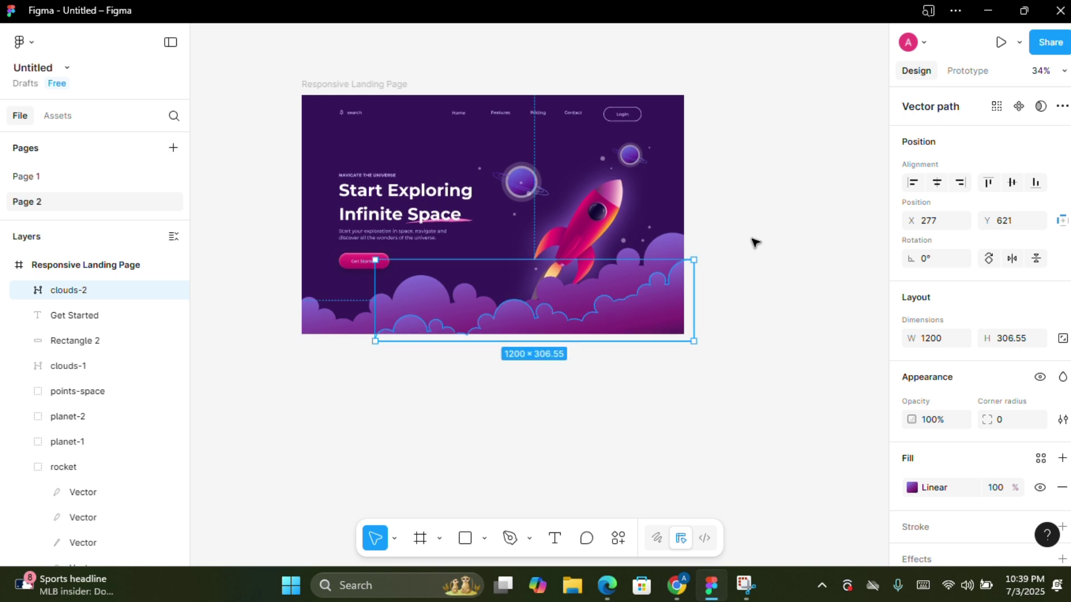
left_click(751, 244)
Select the entire Responsive Landing Page frame and put it into a group
scroll(703, 229, "up", 2)
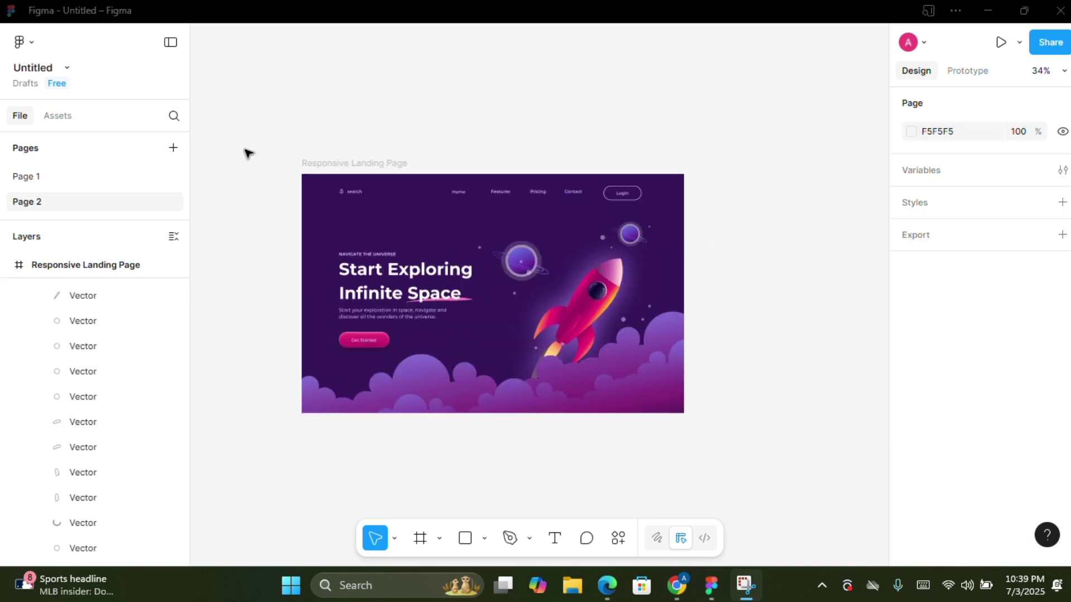
left_click_drag(248, 143, 753, 459)
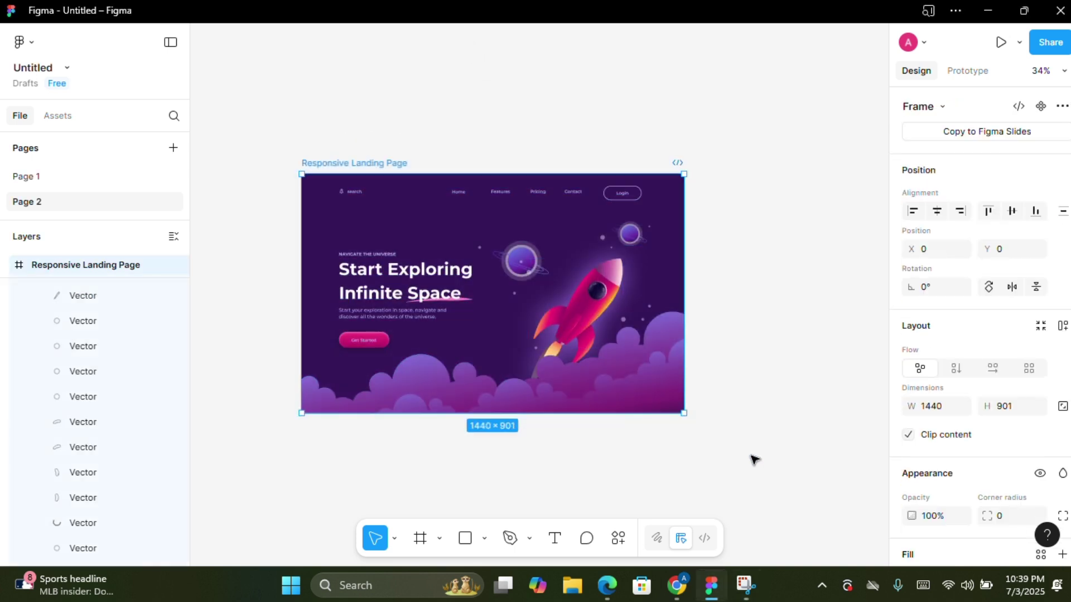
right_click(513, 306)
left_click(556, 285)
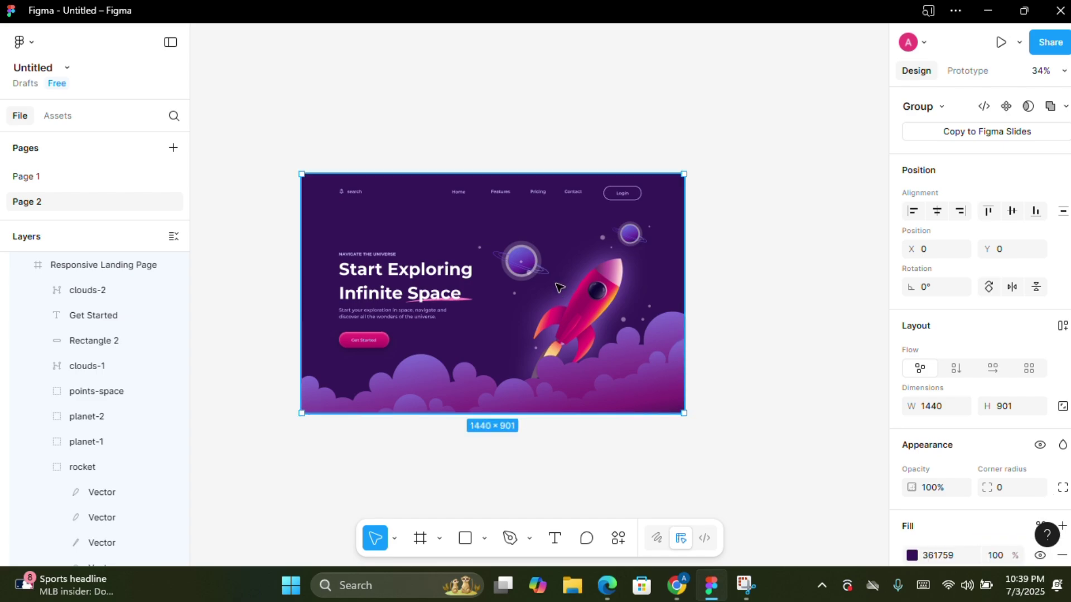